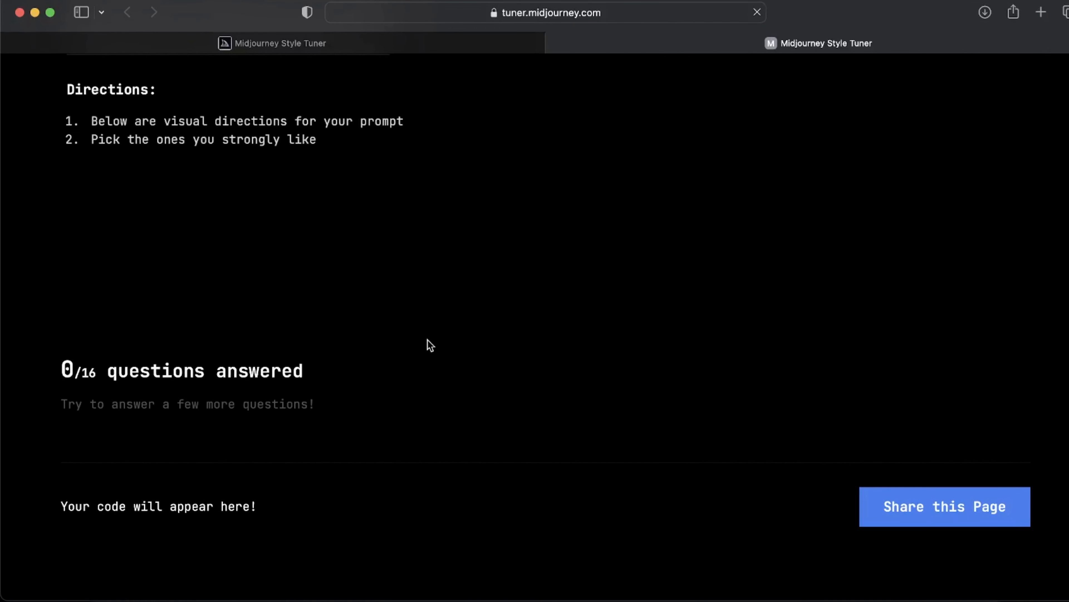
Reload the Style Tuner page for the prompt "anime style images" so that its style images load.
{"action": "right_click", "coordinate": [313, 145]}
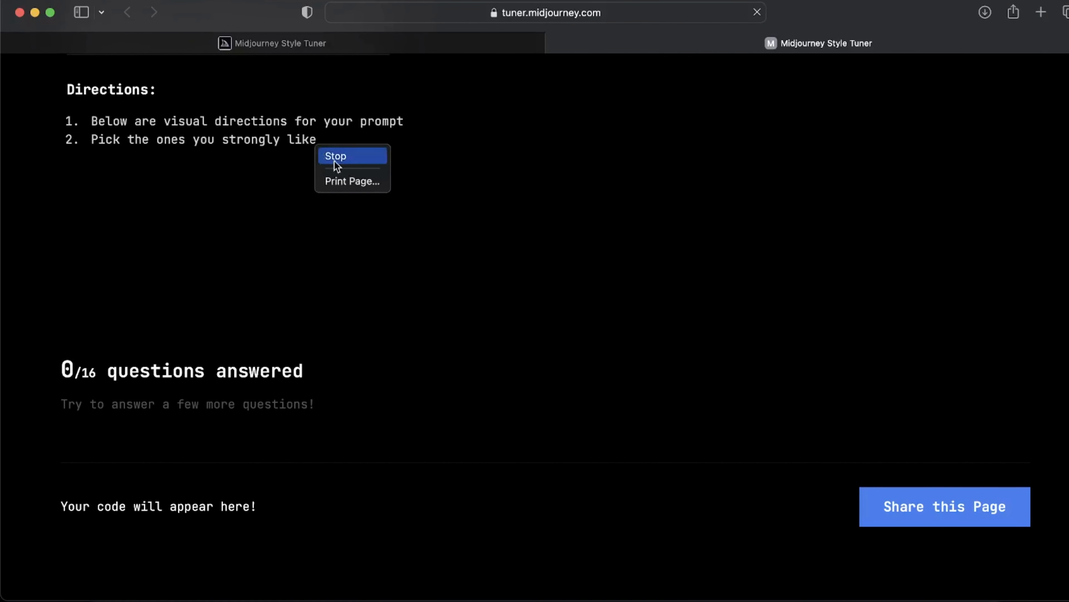
{"action": "key", "text": "Escape"}
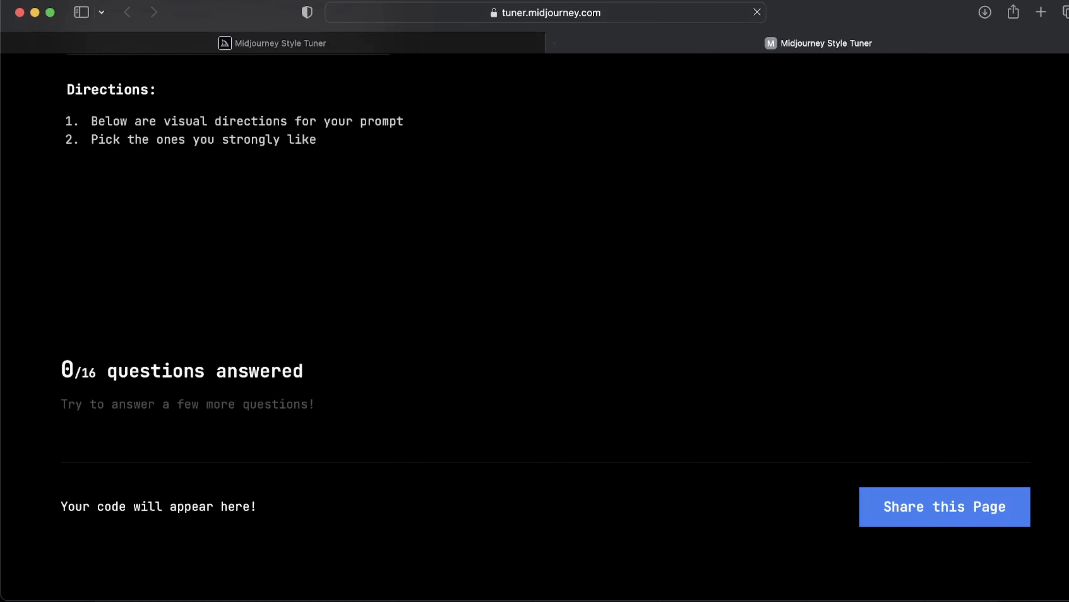
{"action": "left_click", "coordinate": [669, 16]}
{"action": "key", "text": "Return"}
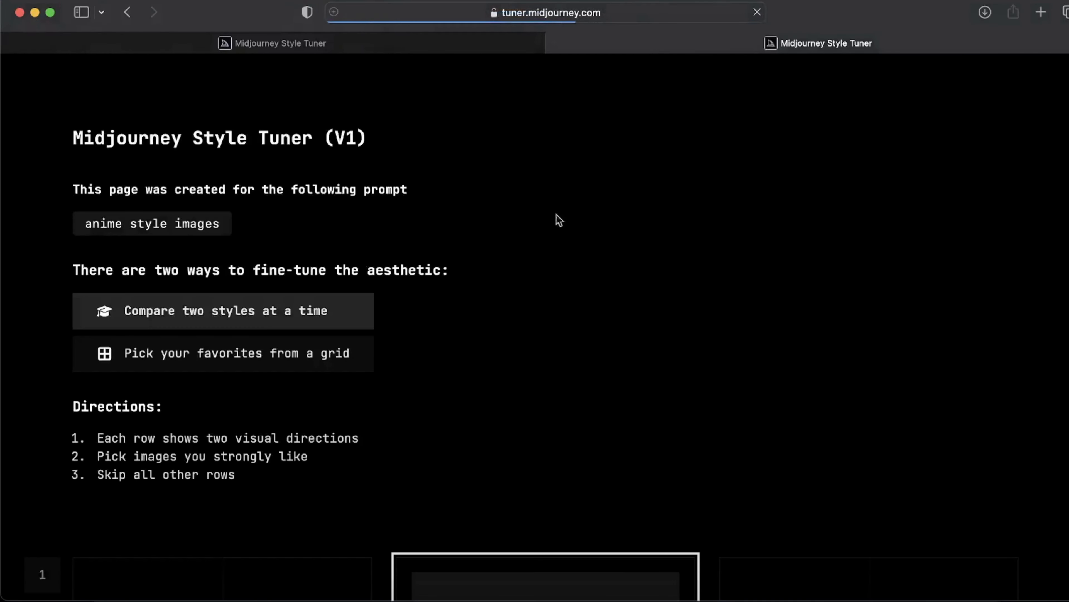
{"action": "scroll", "coordinate": [510, 370], "scroll_direction": "down", "scroll_amount": 15}
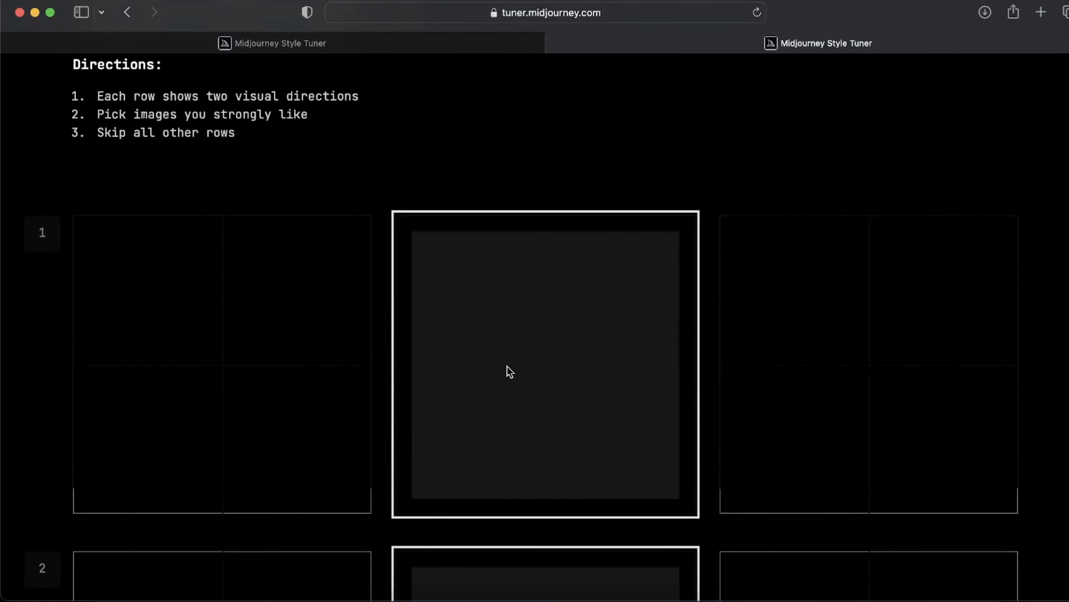
{"action": "scroll", "coordinate": [509, 371], "scroll_direction": "up", "scroll_amount": 15}
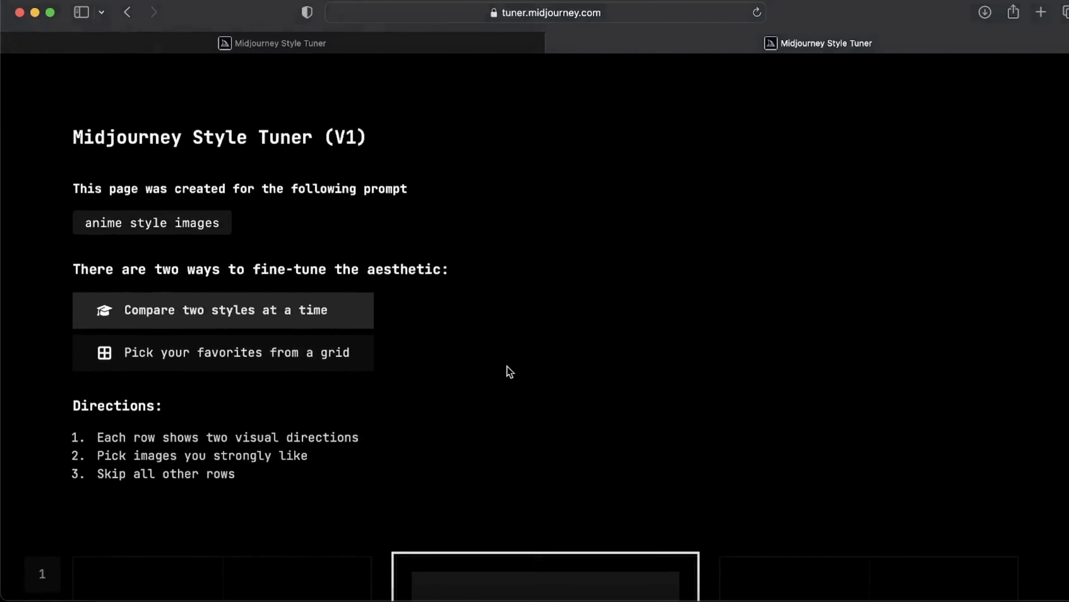
{"action": "scroll", "coordinate": [510, 372], "scroll_direction": "down", "scroll_amount": 6}
{"action": "scroll", "coordinate": [508, 371], "scroll_direction": "up", "scroll_amount": 10}
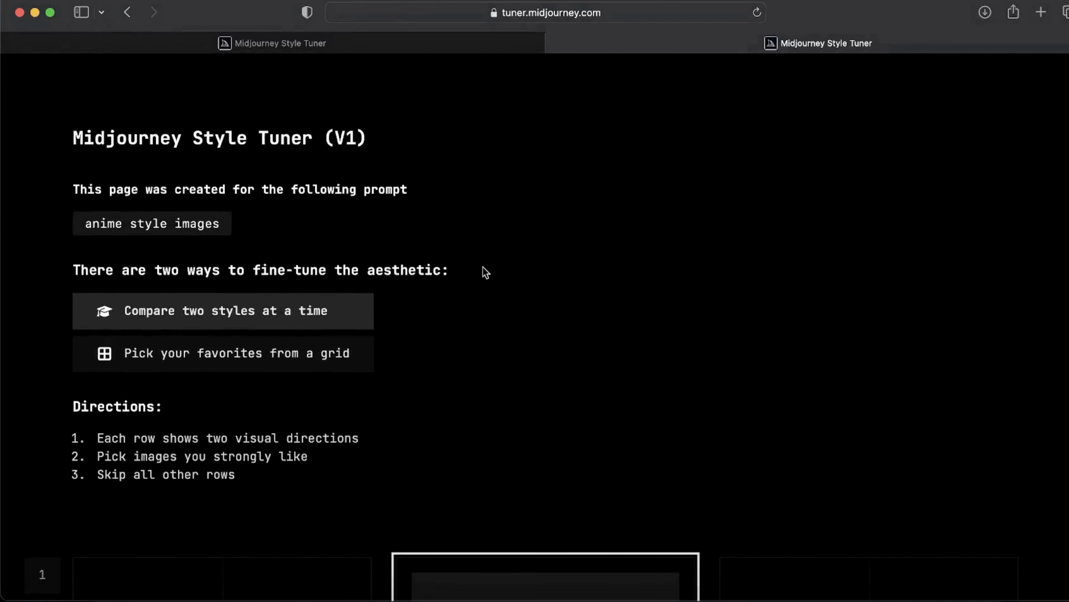
{"action": "left_click", "coordinate": [756, 12]}
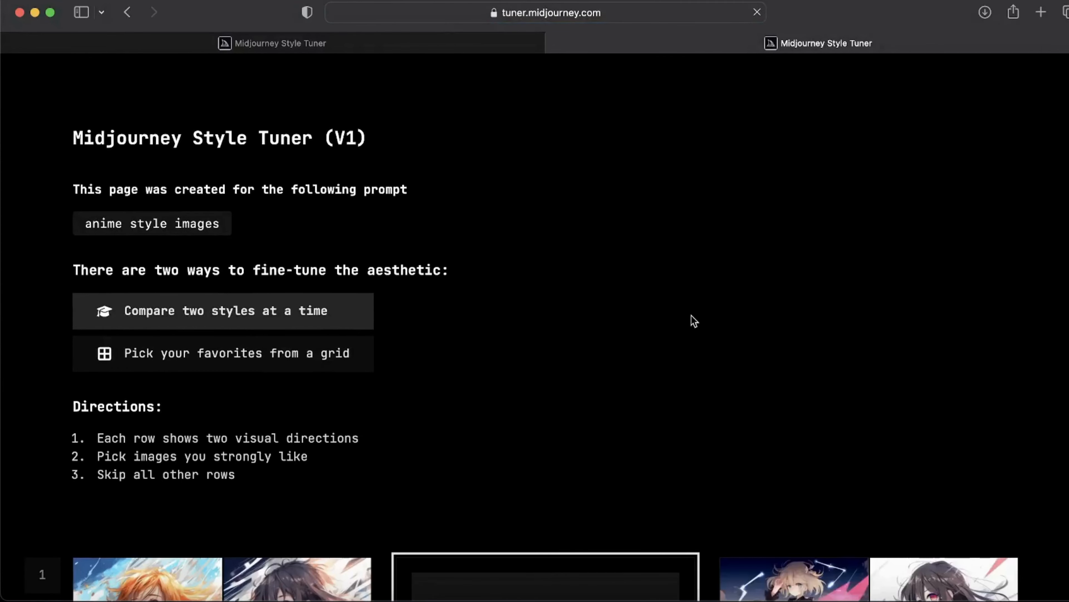
Review the tuning directions and the paired style images in the first rows.
{"action": "scroll", "coordinate": [694, 321], "scroll_direction": "down", "scroll_amount": 7}
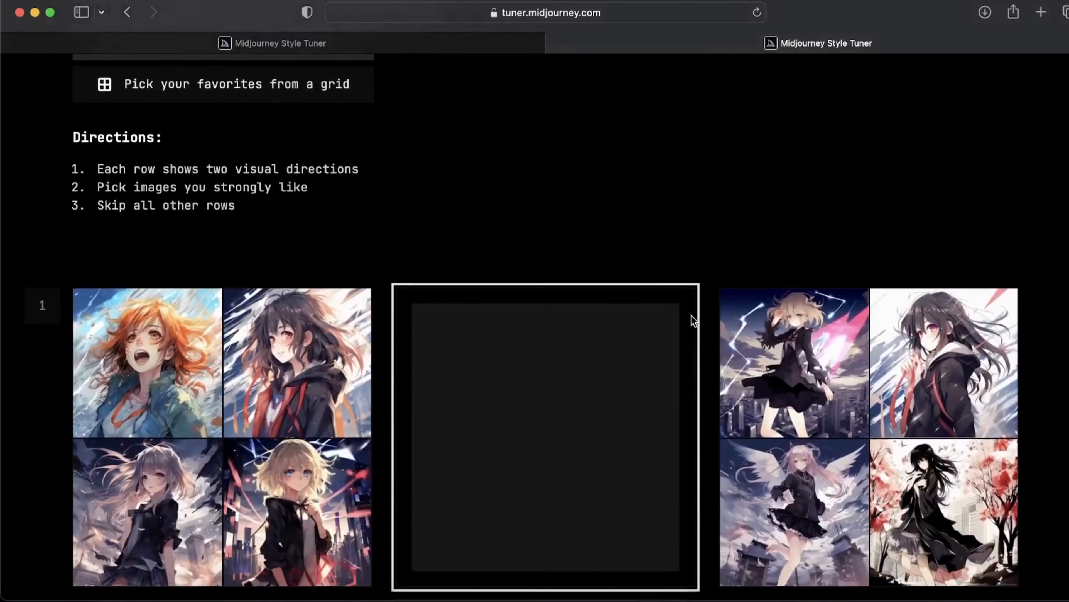
{"action": "scroll", "coordinate": [691, 315], "scroll_direction": "up", "scroll_amount": 6}
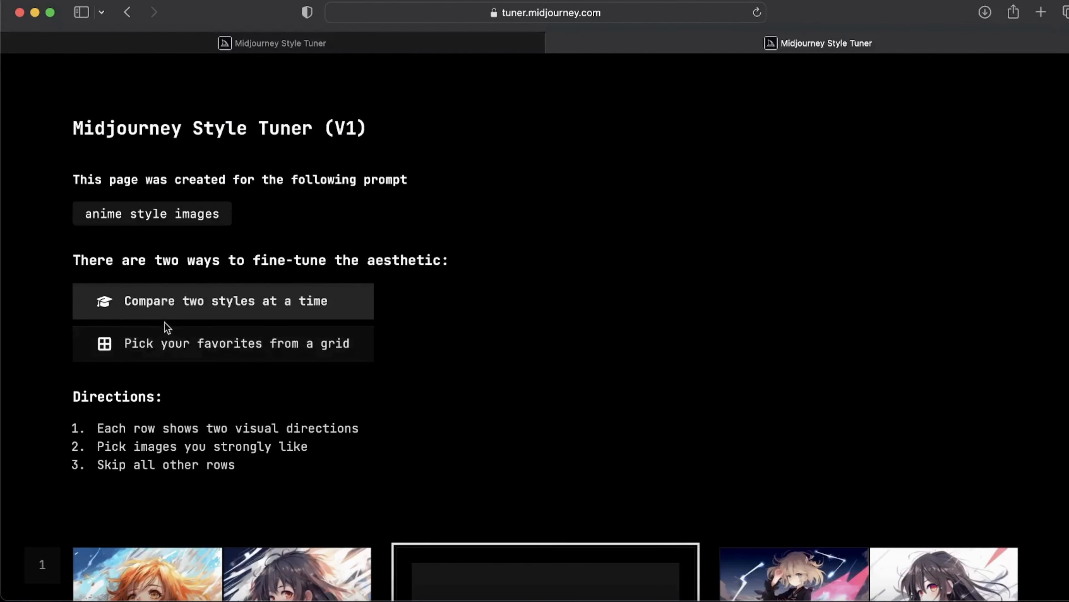
{"action": "scroll", "coordinate": [331, 320], "scroll_direction": "down", "scroll_amount": 1}
{"action": "scroll", "coordinate": [330, 318], "scroll_direction": "down", "scroll_amount": 6}
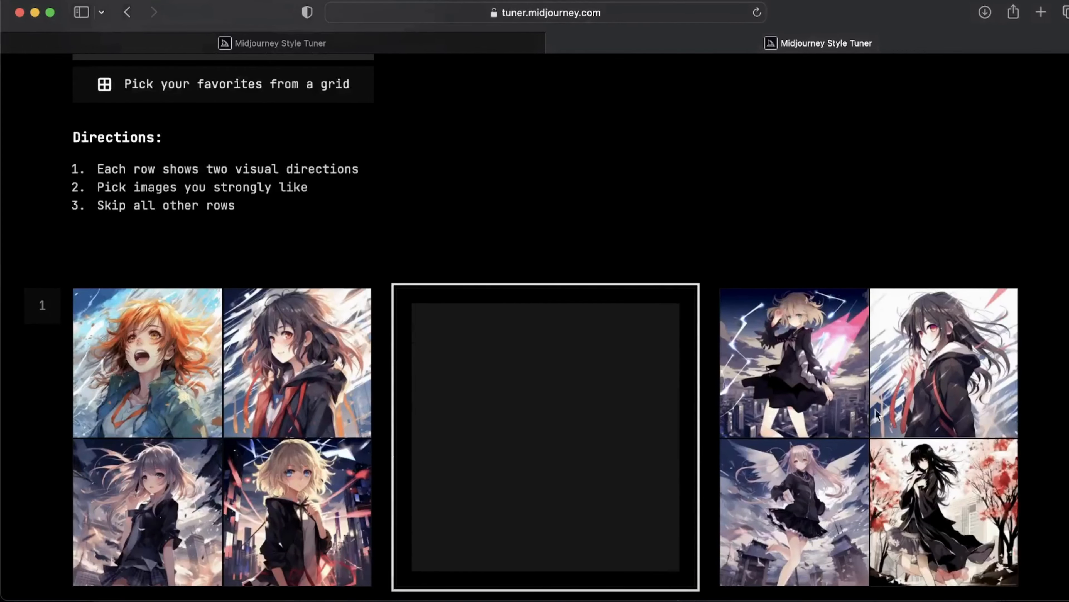
{"action": "scroll", "coordinate": [358, 378], "scroll_direction": "down", "scroll_amount": 20}
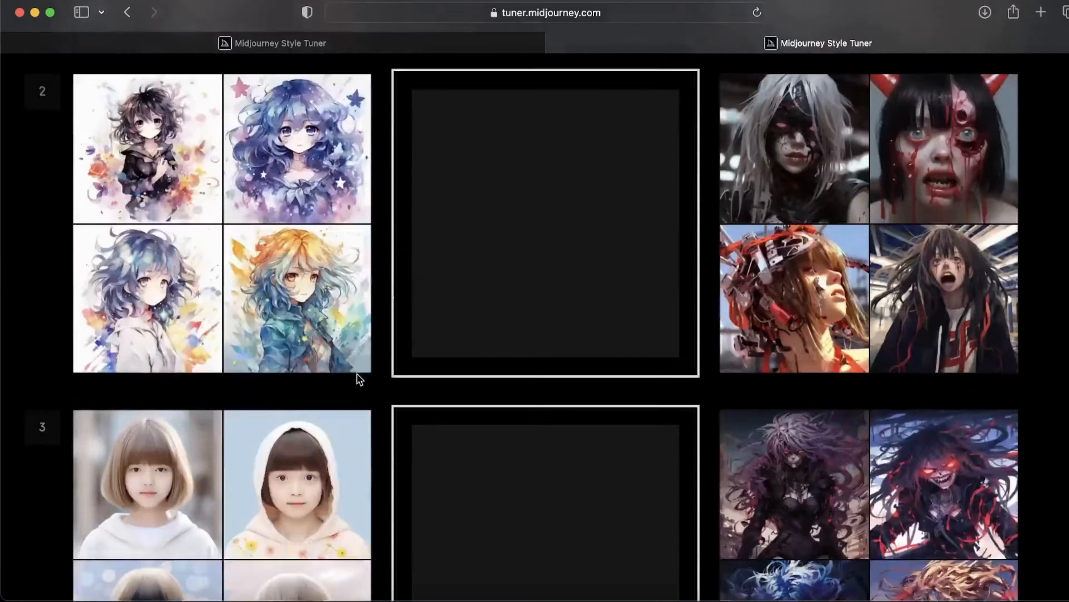
{"action": "scroll", "coordinate": [358, 375], "scroll_direction": "up", "scroll_amount": 20}
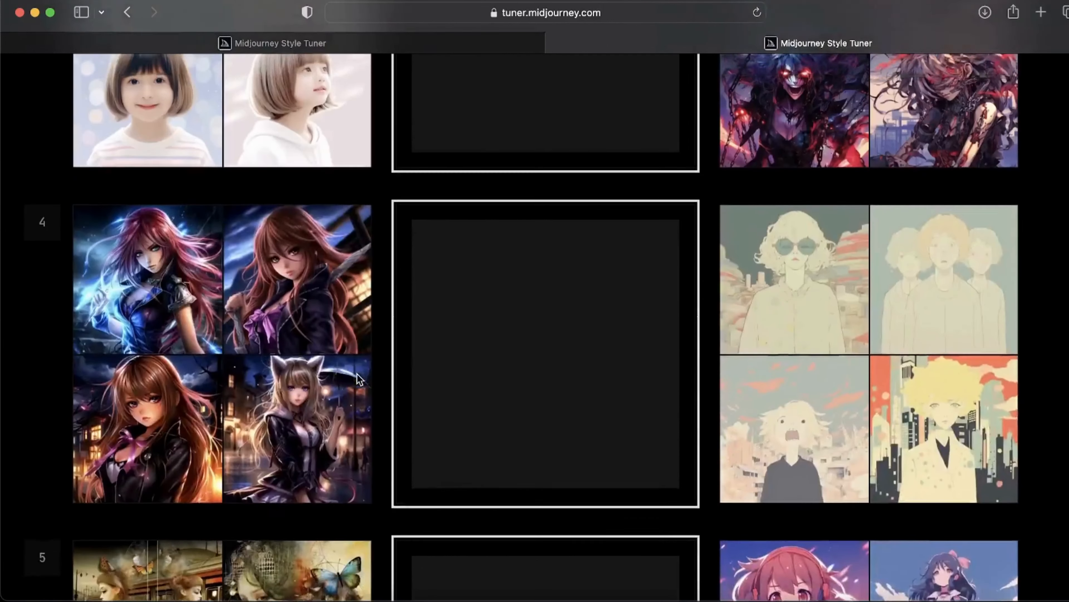
{"action": "scroll", "coordinate": [356, 373], "scroll_direction": "up", "scroll_amount": 2}
{"action": "scroll", "coordinate": [357, 372], "scroll_direction": "down", "scroll_amount": 4}
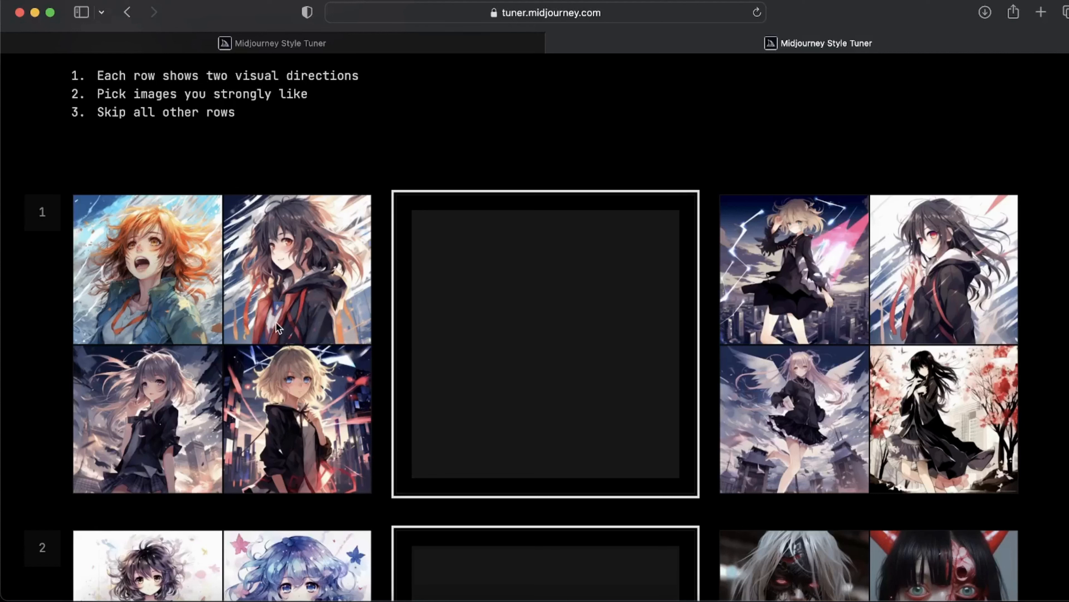
Pick the set with the orange-haired girl in row 1, the watercolor set in row 2 and the dark red-eyed set in row 3.
{"action": "left_click", "coordinate": [221, 324]}
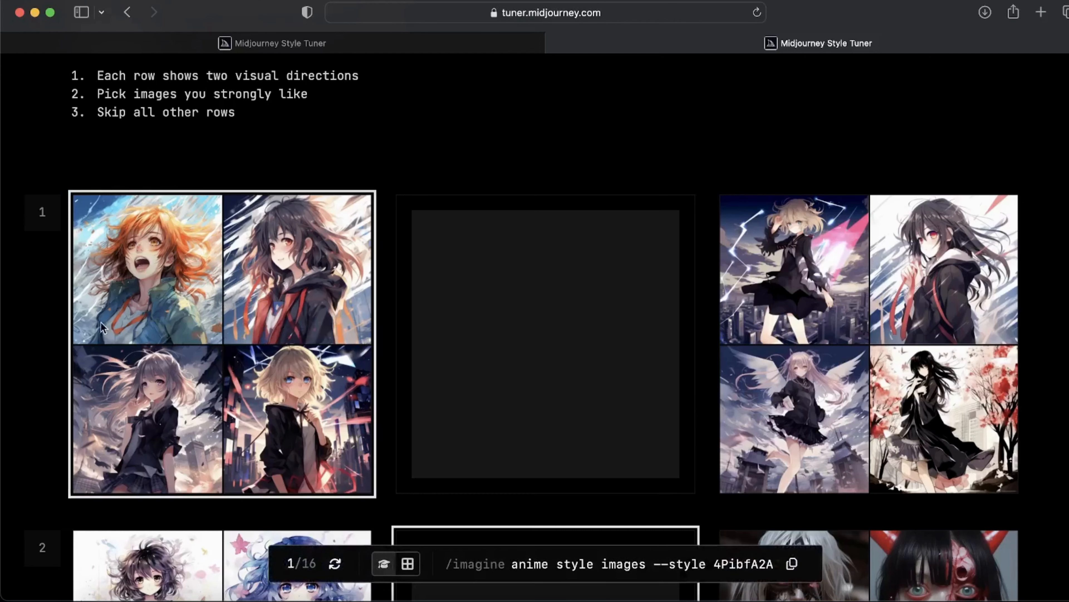
{"action": "scroll", "coordinate": [799, 367], "scroll_direction": "down", "scroll_amount": 5}
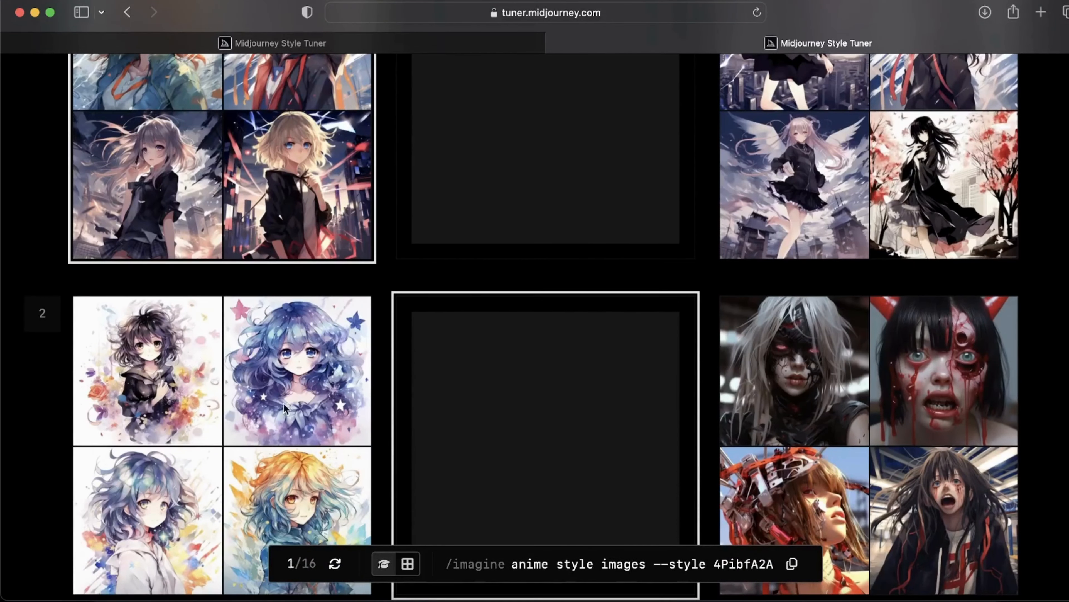
{"action": "left_click", "coordinate": [273, 401]}
{"action": "scroll", "coordinate": [273, 400], "scroll_direction": "down", "scroll_amount": 8}
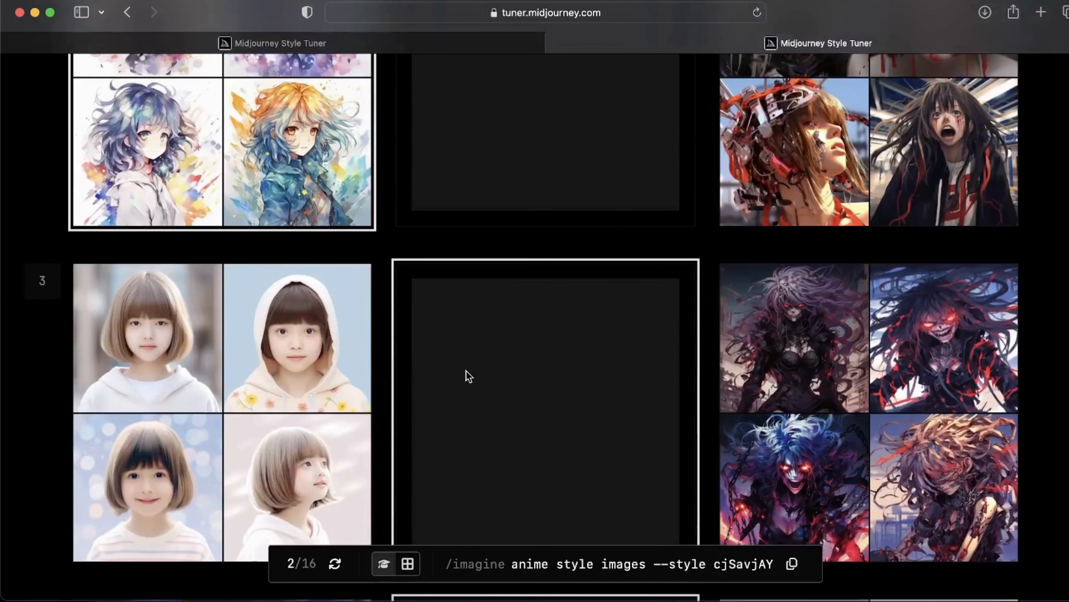
{"action": "left_click", "coordinate": [922, 355]}
Change the tuning method to picking favorites from a big grid and look over its images.
{"action": "scroll", "coordinate": [604, 445], "scroll_direction": "up", "scroll_amount": 4}
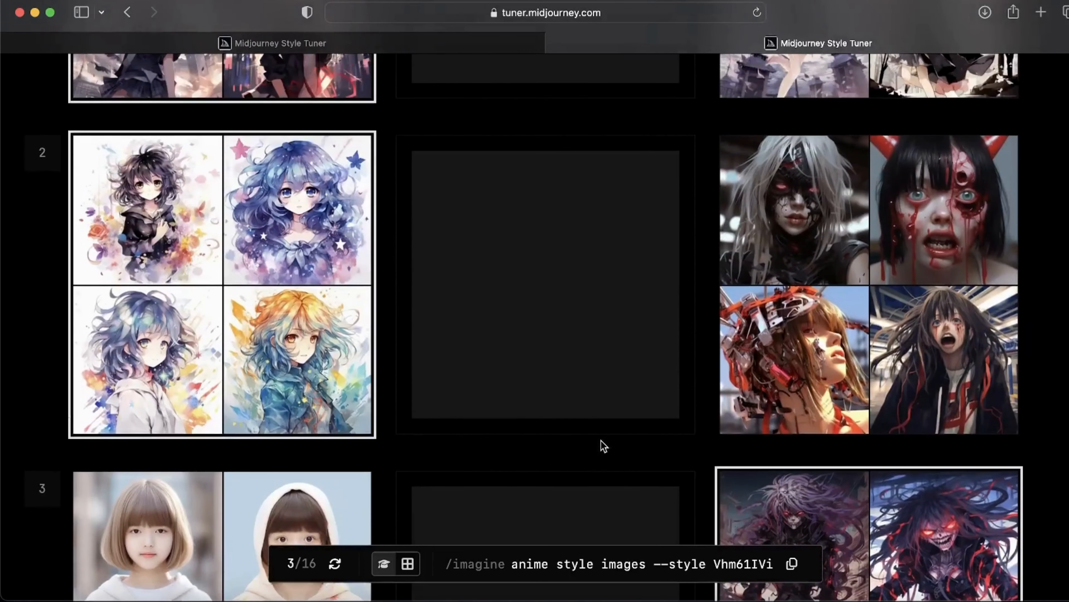
{"action": "scroll", "coordinate": [604, 445], "scroll_direction": "down", "scroll_amount": 9}
{"action": "scroll", "coordinate": [603, 445], "scroll_direction": "up", "scroll_amount": 14}
{"action": "scroll", "coordinate": [604, 446], "scroll_direction": "up", "scroll_amount": 4}
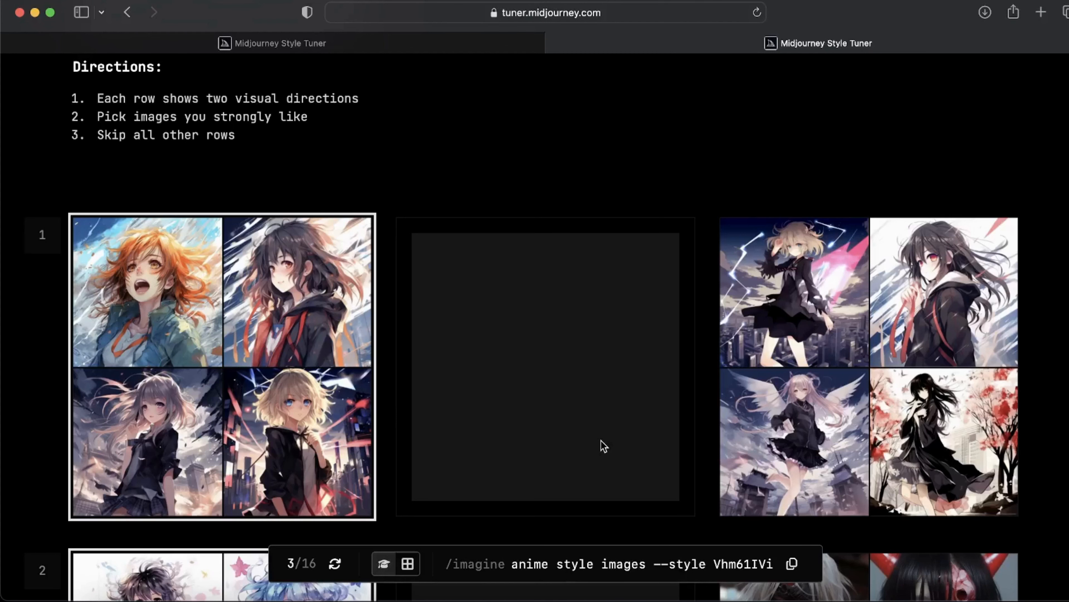
{"action": "scroll", "coordinate": [602, 445], "scroll_direction": "up", "scroll_amount": 8}
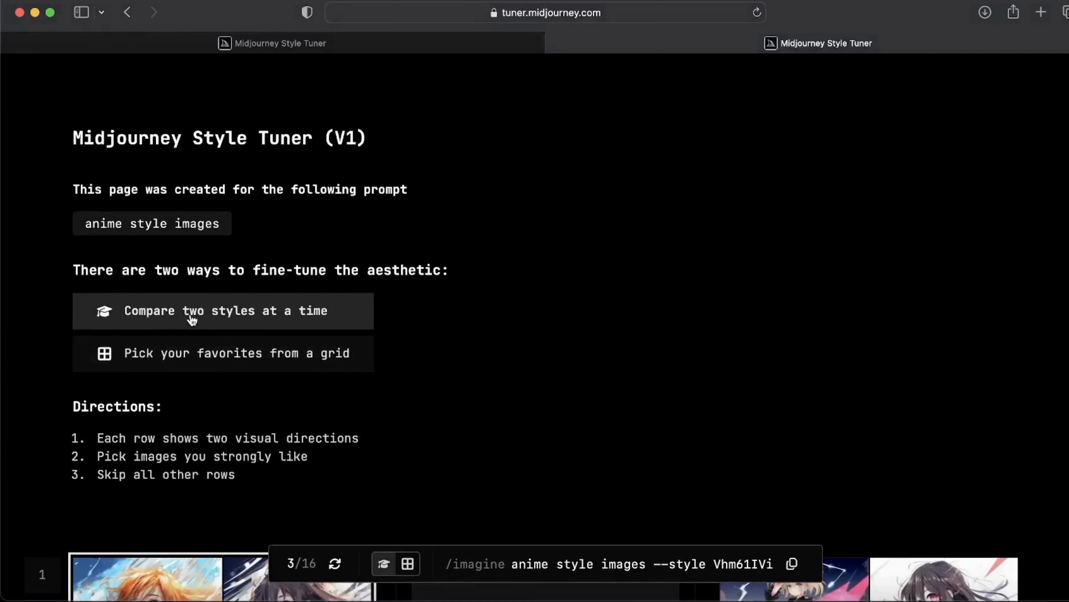
{"action": "left_click", "coordinate": [178, 363]}
{"action": "scroll", "coordinate": [510, 349], "scroll_direction": "down", "scroll_amount": 15}
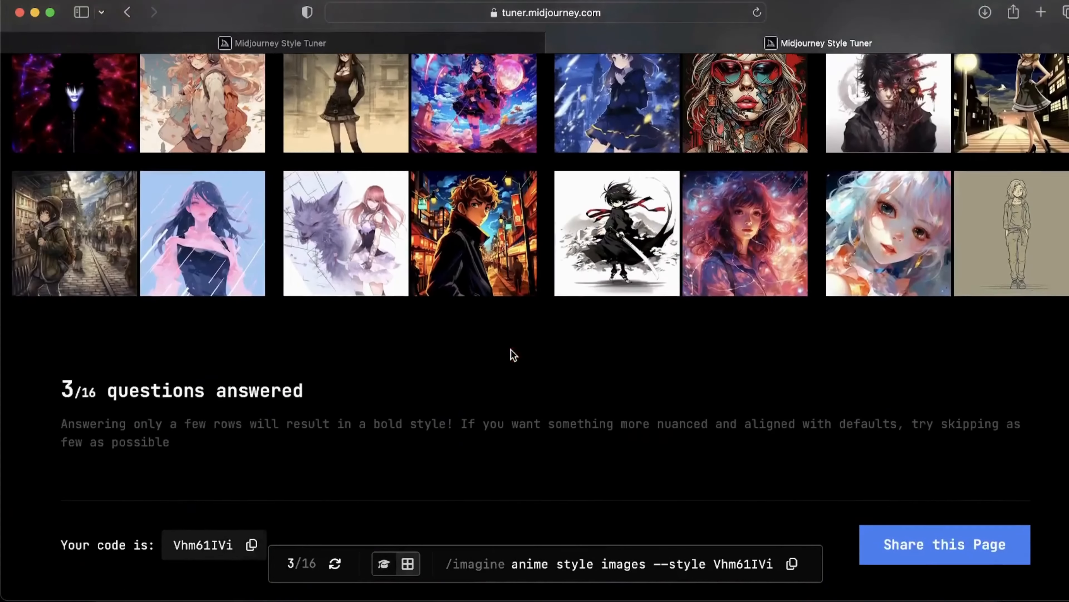
{"action": "scroll", "coordinate": [633, 282], "scroll_direction": "up", "scroll_amount": 9}
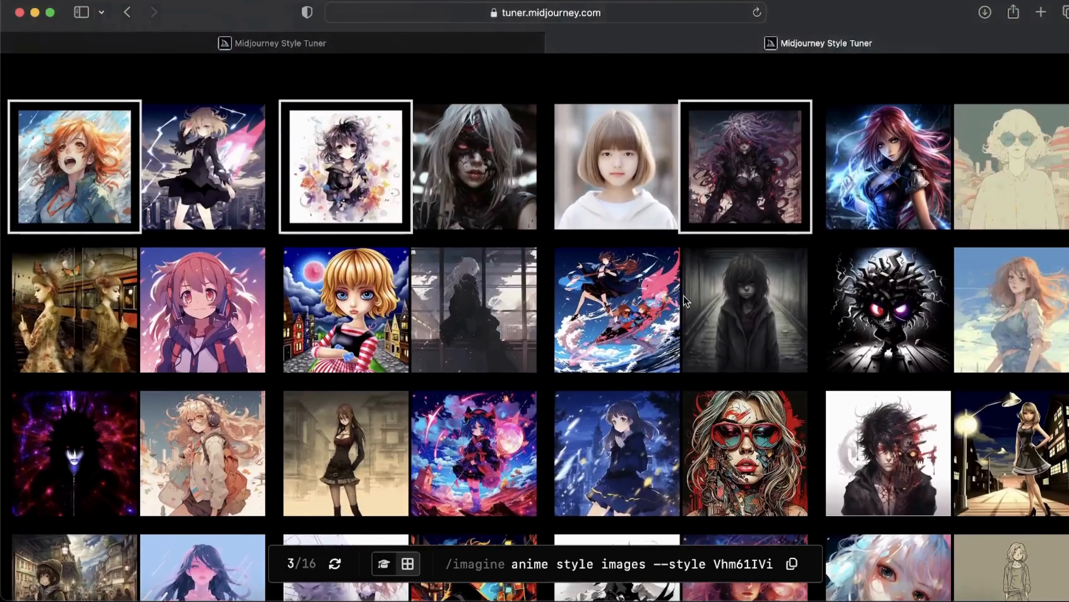
{"action": "scroll", "coordinate": [382, 208], "scroll_direction": "down", "scroll_amount": 7}
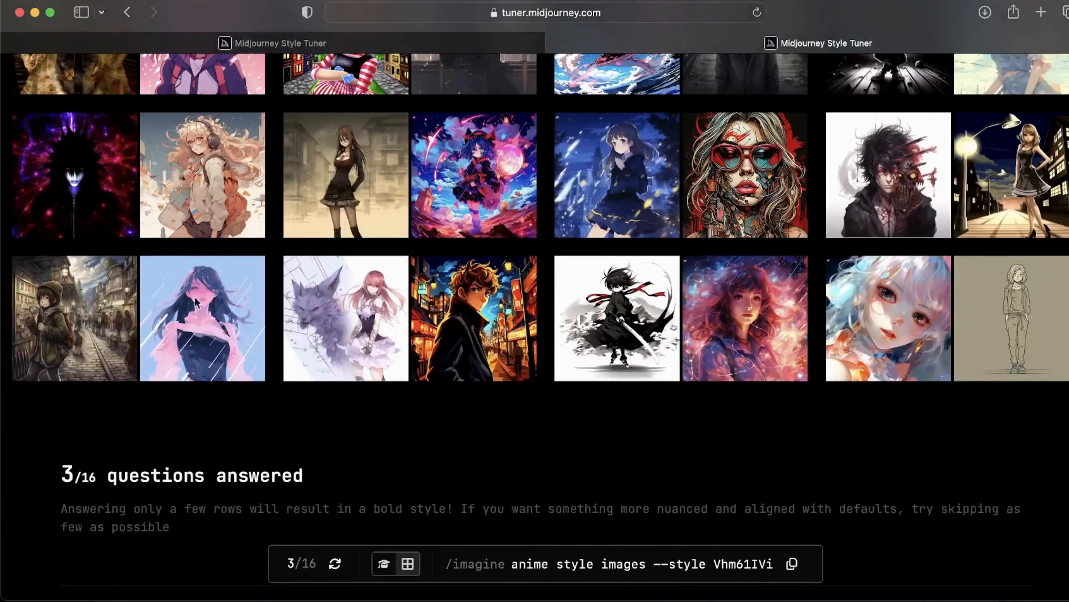
Select the pink-and-blue girl in the rain and the black-and-white swordsman in the last row of the grid.
{"action": "left_click", "coordinate": [196, 302]}
{"action": "left_click", "coordinate": [343, 315]}
{"action": "left_click", "coordinate": [444, 337]}
{"action": "left_click", "coordinate": [497, 337]}
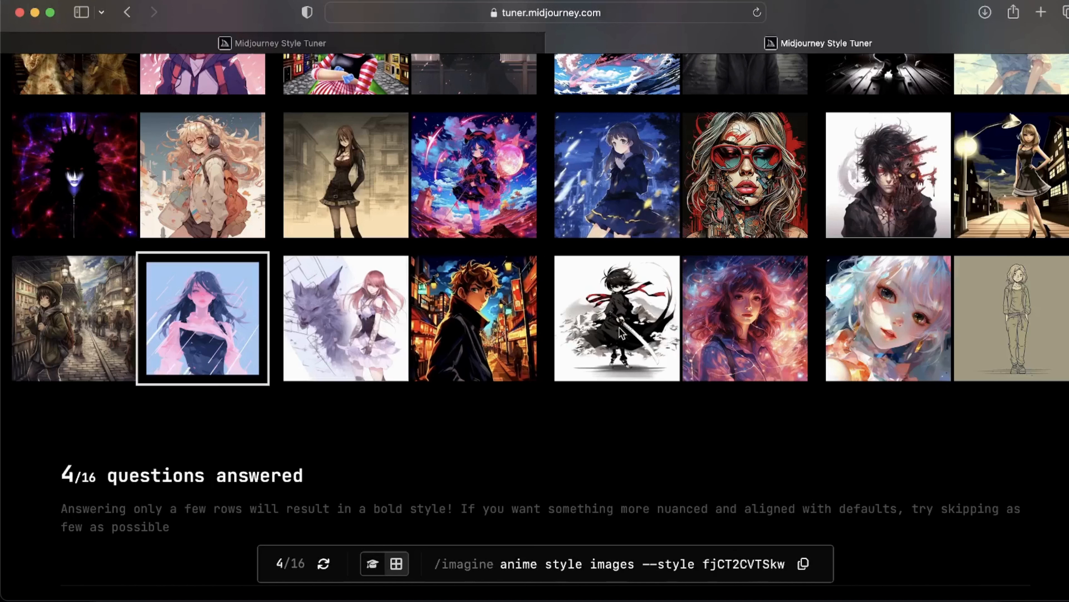
{"action": "left_click", "coordinate": [621, 335]}
Select the blonde doll-like girl in the grid's second row, keeping the watercolor girl picked in the pair above it.
{"action": "scroll", "coordinate": [621, 335], "scroll_direction": "up", "scroll_amount": 6}
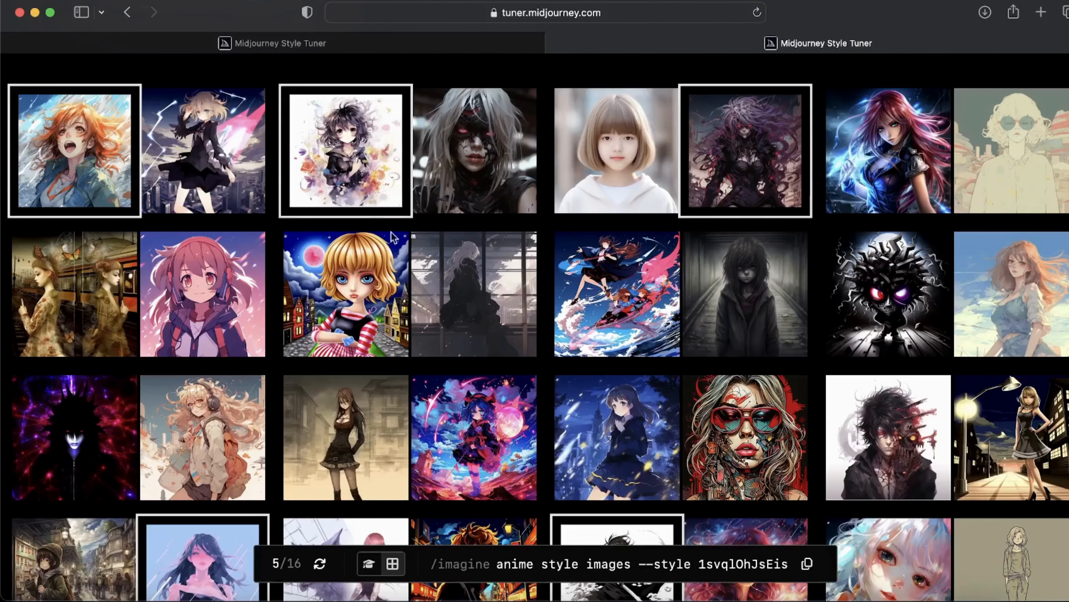
{"action": "left_click", "coordinate": [486, 199]}
{"action": "left_click", "coordinate": [471, 297]}
{"action": "left_click", "coordinate": [359, 306]}
{"action": "left_click", "coordinate": [349, 136]}
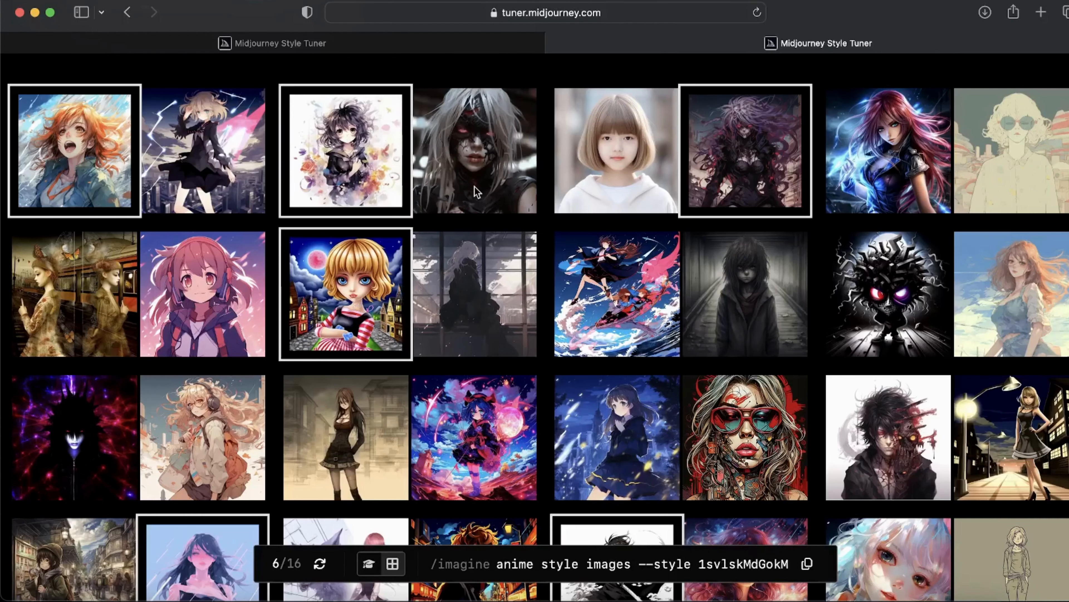
Change the pick in the first row's second pair to the grey-haired woman, keeping the blonde doll-like girl selected below.
{"action": "left_click", "coordinate": [476, 187]}
{"action": "left_click", "coordinate": [472, 295]}
{"action": "left_click", "coordinate": [355, 158]}
{"action": "left_click", "coordinate": [379, 276]}
{"action": "left_click", "coordinate": [461, 166]}
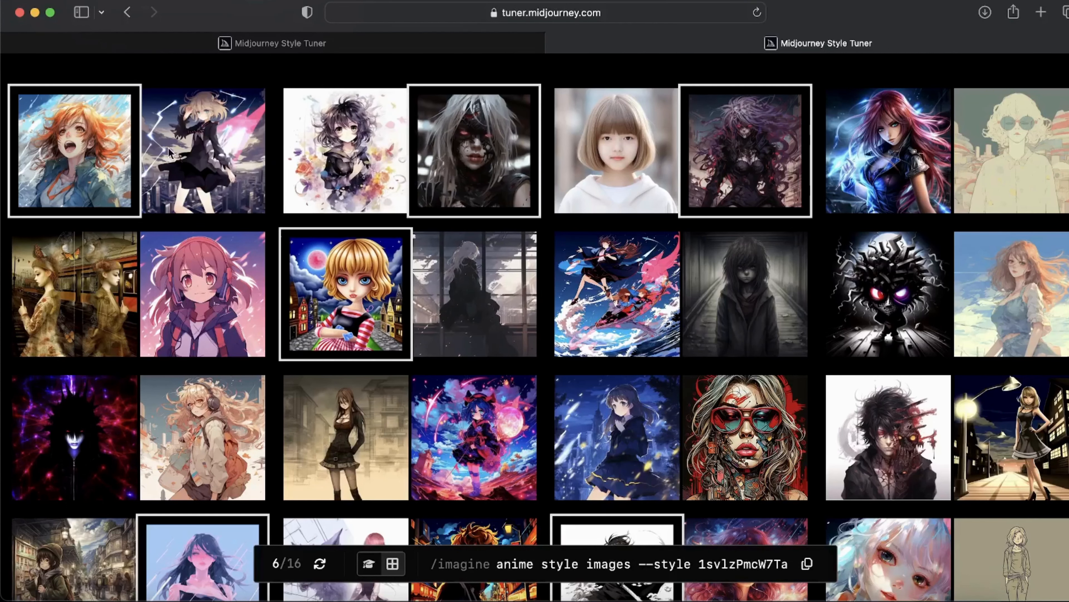
Pick the girl in the black dress in the grid's first pair and the pink-haired girl in the pair below it.
{"action": "left_click", "coordinate": [169, 149]}
{"action": "left_click", "coordinate": [203, 323]}
{"action": "left_click", "coordinate": [104, 311]}
{"action": "double_click", "coordinate": [80, 171]}
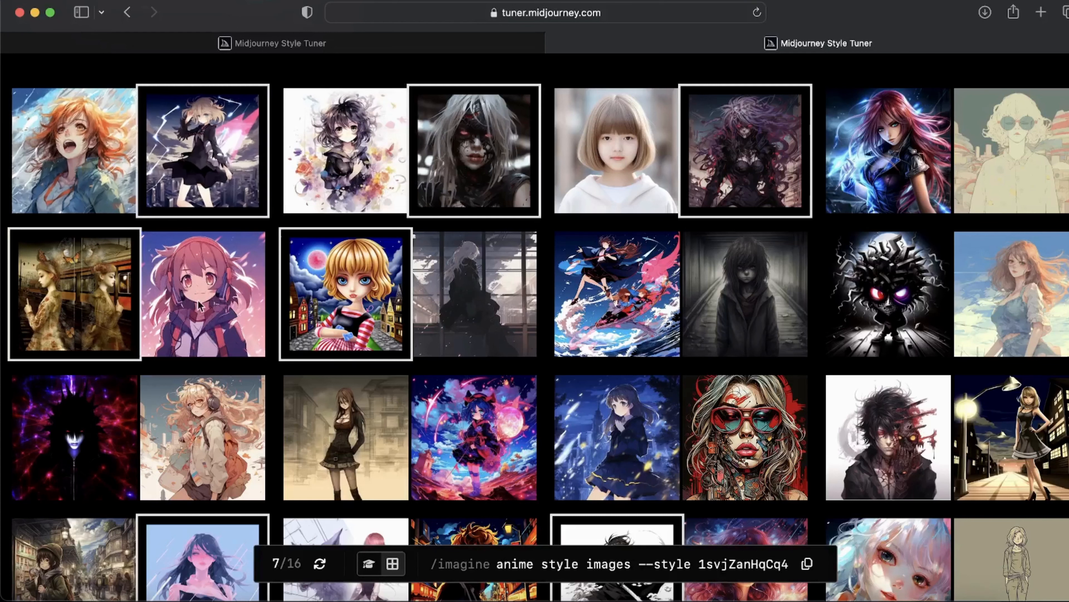
{"action": "left_click", "coordinate": [88, 286]}
Toggle between the two tuning methods and end on comparing two styles at a time.
{"action": "scroll", "coordinate": [97, 202], "scroll_direction": "up", "scroll_amount": 10}
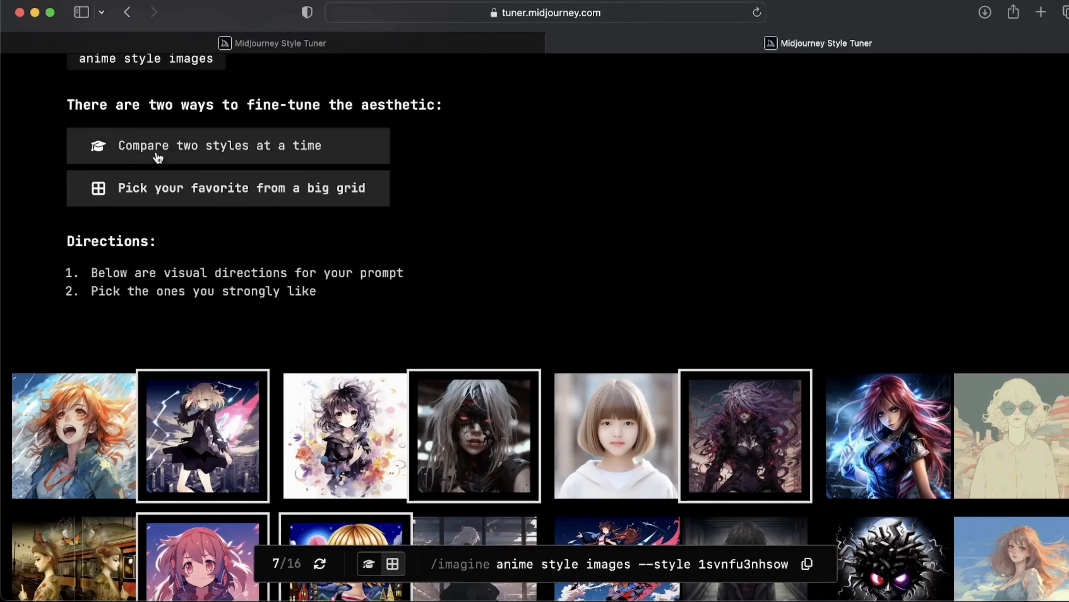
{"action": "left_click", "coordinate": [158, 159]}
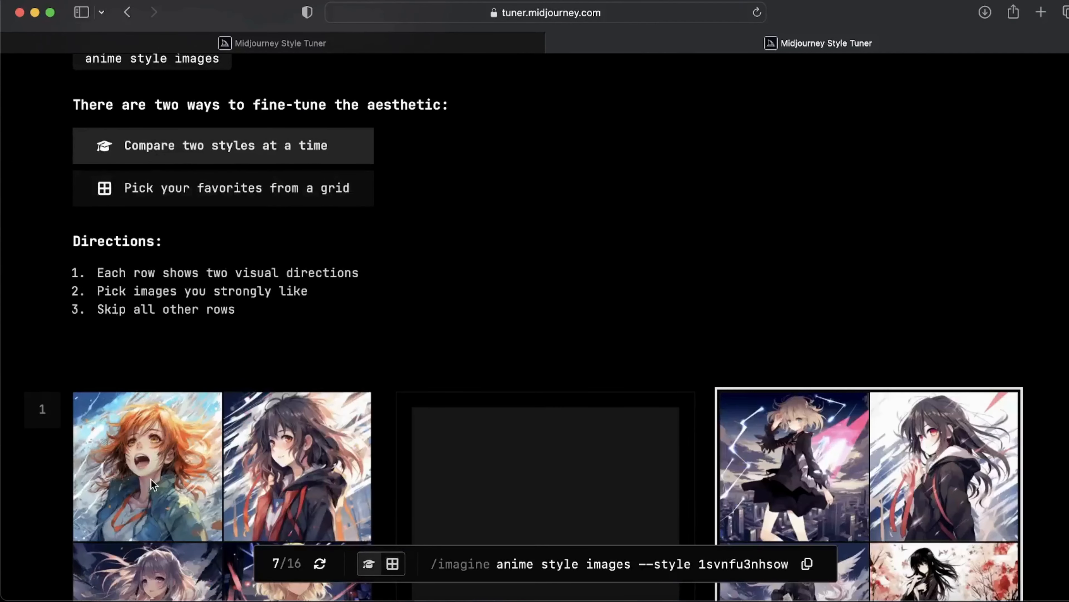
{"action": "left_click", "coordinate": [216, 200]}
{"action": "scroll", "coordinate": [285, 427], "scroll_direction": "down", "scroll_amount": 2}
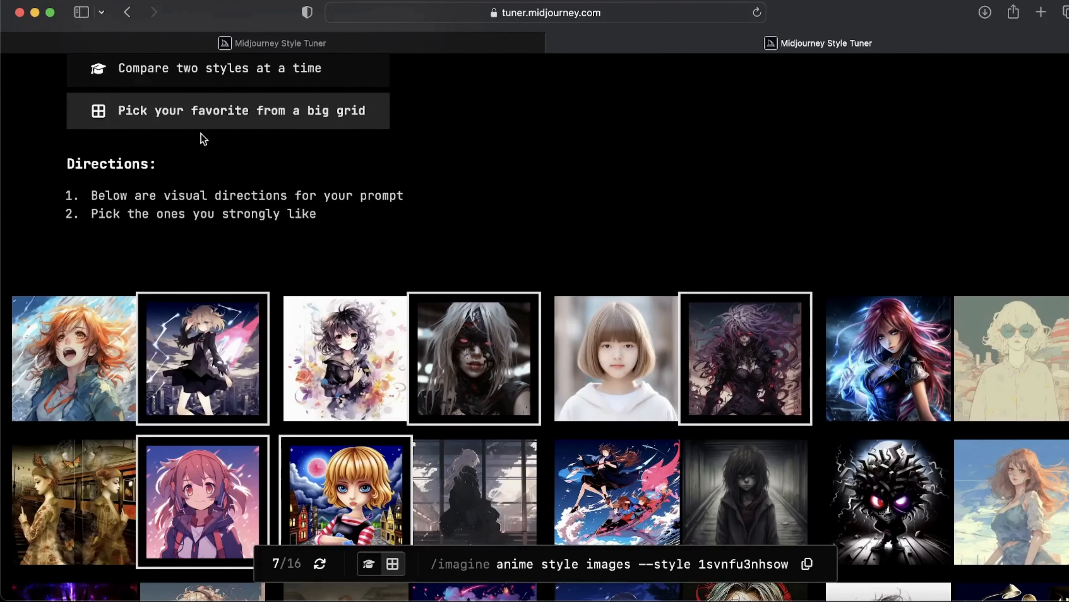
{"action": "scroll", "coordinate": [203, 139], "scroll_direction": "up", "scroll_amount": 2}
{"action": "left_click", "coordinate": [199, 160]}
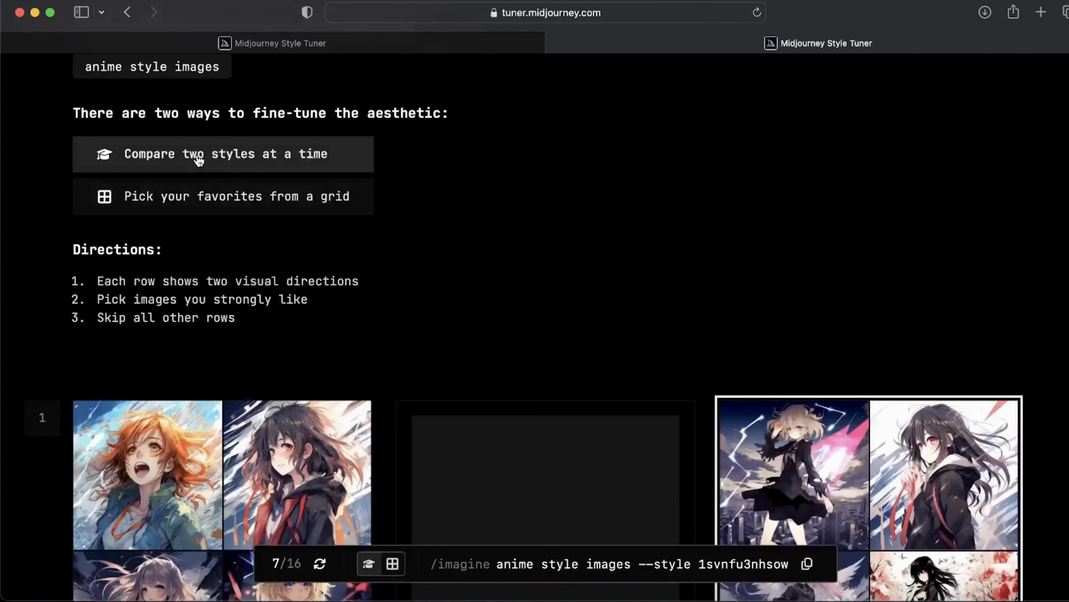
Skip row 1 by selecting its empty middle option instead of either style.
{"action": "scroll", "coordinate": [346, 263], "scroll_direction": "down", "scroll_amount": 2}
{"action": "scroll", "coordinate": [346, 263], "scroll_direction": "down", "scroll_amount": 3}
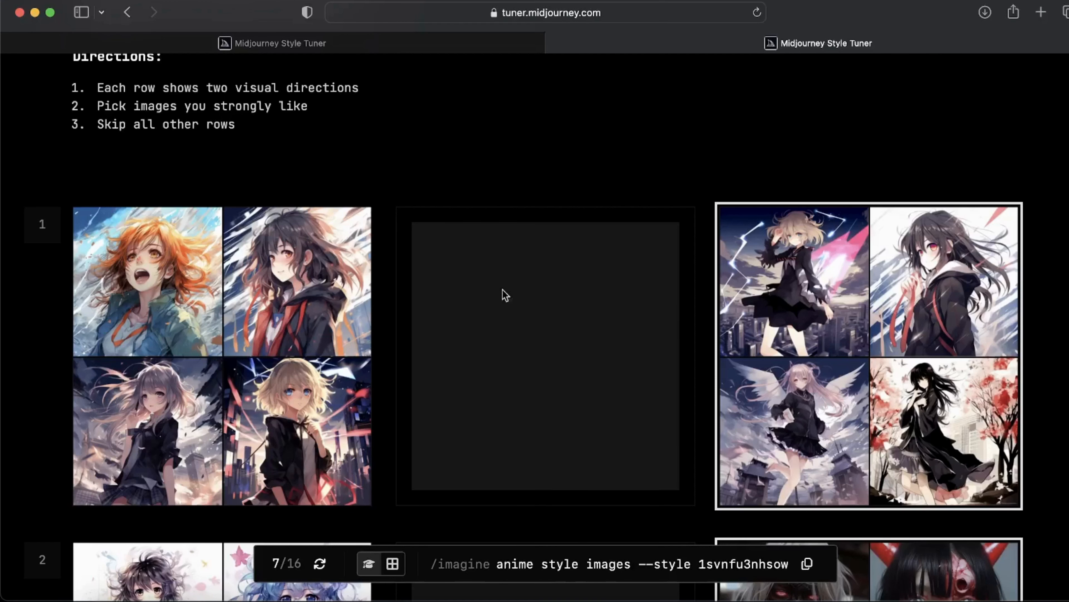
{"action": "scroll", "coordinate": [466, 325], "scroll_direction": "down", "scroll_amount": 1}
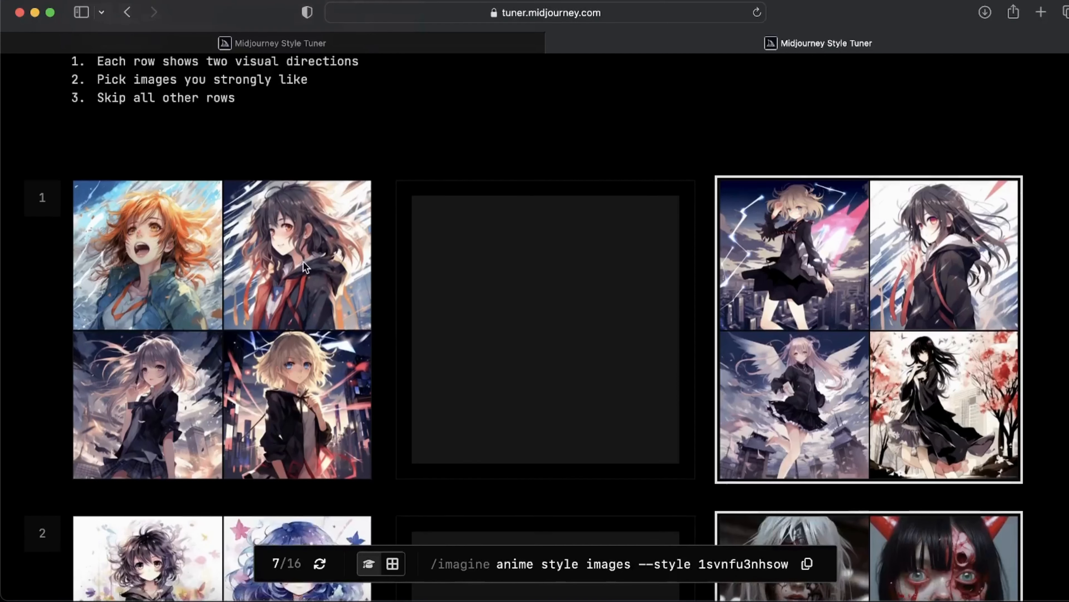
{"action": "left_click", "coordinate": [523, 311]}
{"action": "scroll", "coordinate": [524, 311], "scroll_direction": "down", "scroll_amount": 9}
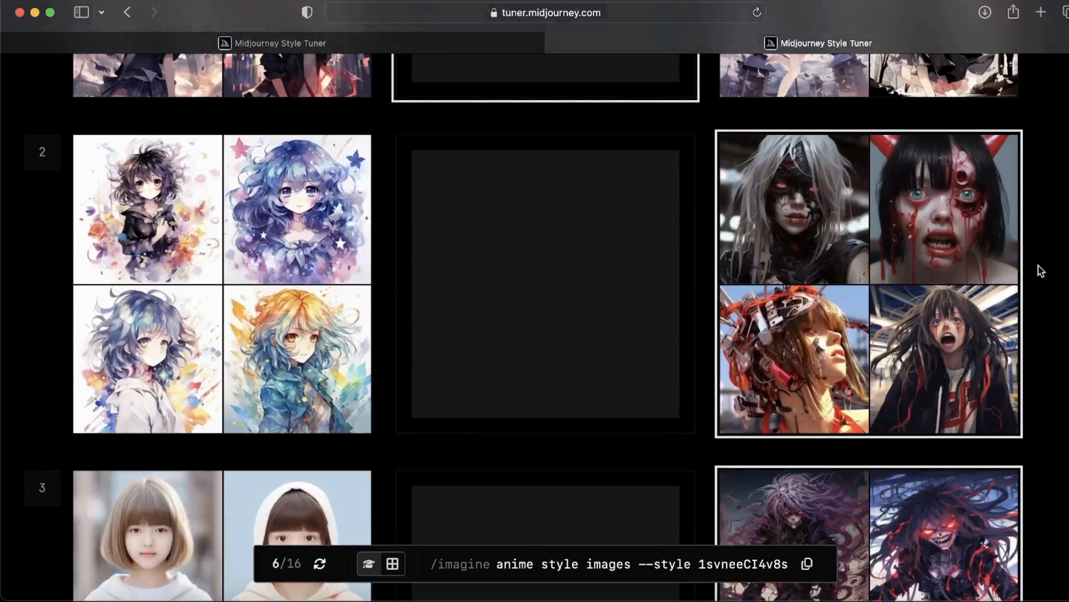
{"action": "scroll", "coordinate": [188, 288], "scroll_direction": "down", "scroll_amount": 1}
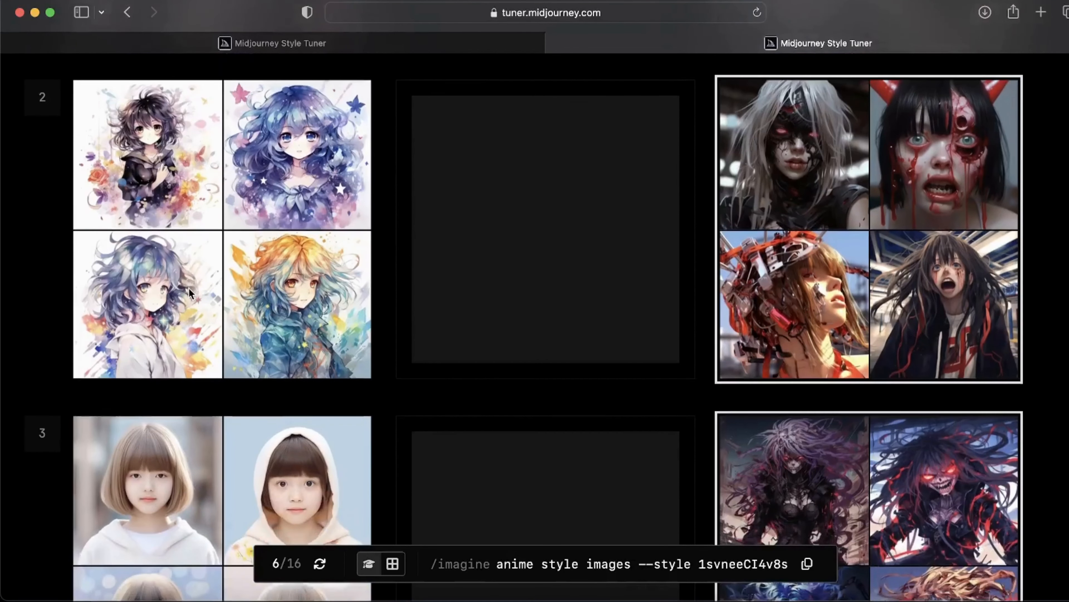
Skip row 2 by choosing its empty middle option instead of the horror-style images.
{"action": "scroll", "coordinate": [202, 386], "scroll_direction": "down", "scroll_amount": 3}
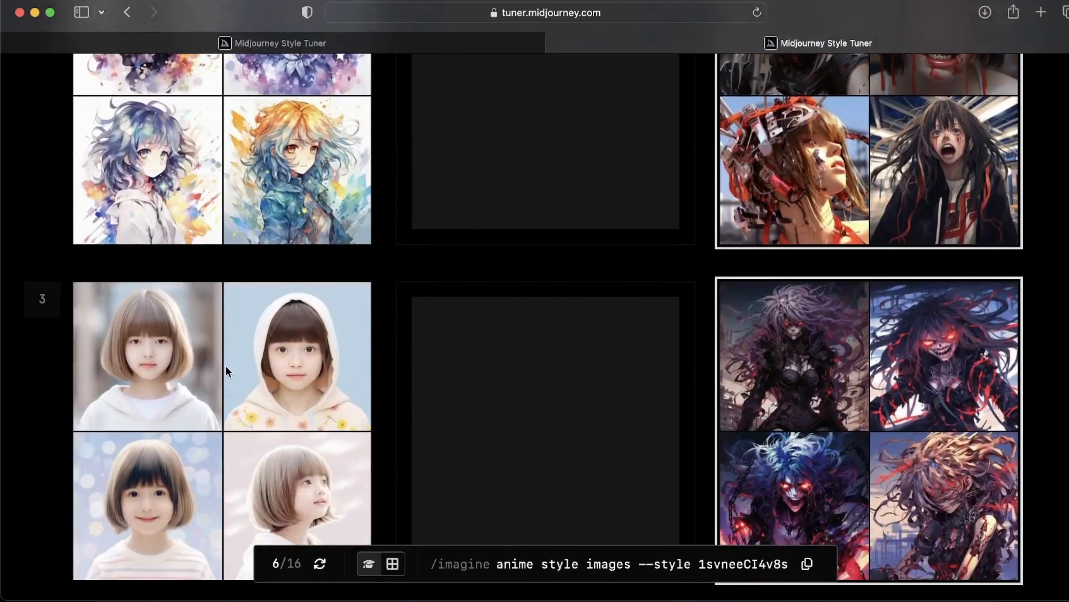
{"action": "scroll", "coordinate": [226, 366], "scroll_direction": "down", "scroll_amount": 4}
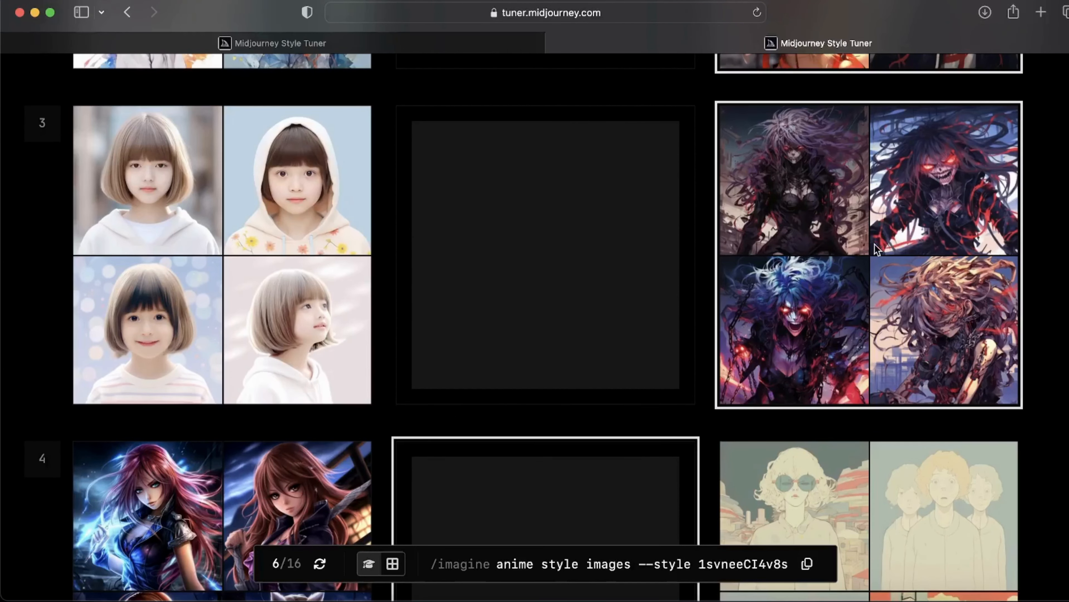
{"action": "scroll", "coordinate": [652, 323], "scroll_direction": "up", "scroll_amount": 6}
{"action": "left_click", "coordinate": [585, 206]}
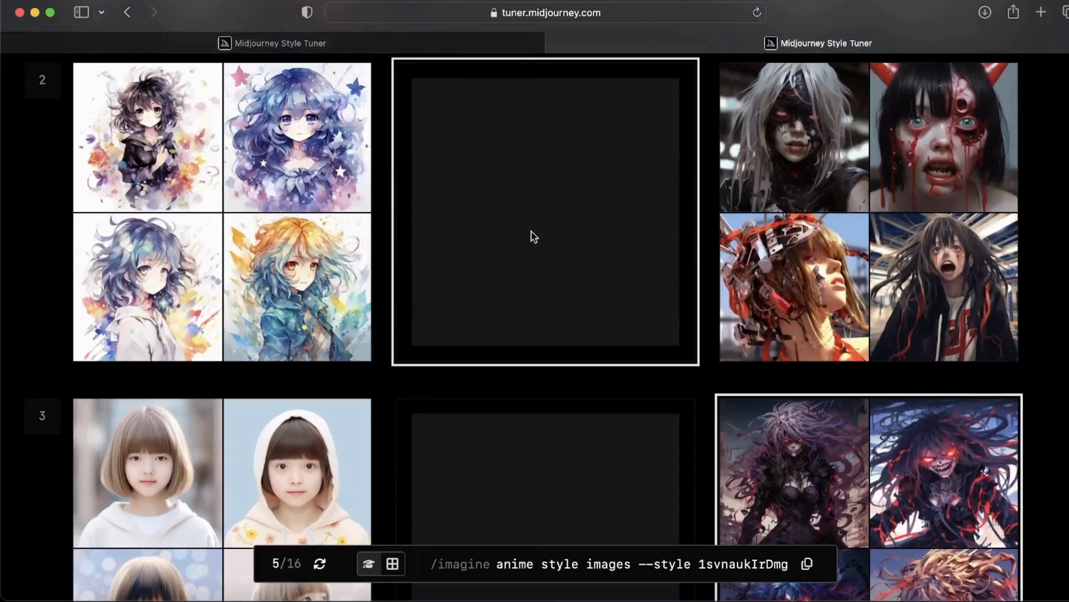
{"action": "scroll", "coordinate": [514, 169], "scroll_direction": "up", "scroll_amount": 1}
{"action": "scroll", "coordinate": [514, 169], "scroll_direction": "up", "scroll_amount": 6}
Skip row 5 by choosing the empty option between the vintage collage and schoolgirl styles.
{"action": "scroll", "coordinate": [515, 170], "scroll_direction": "down", "scroll_amount": 18}
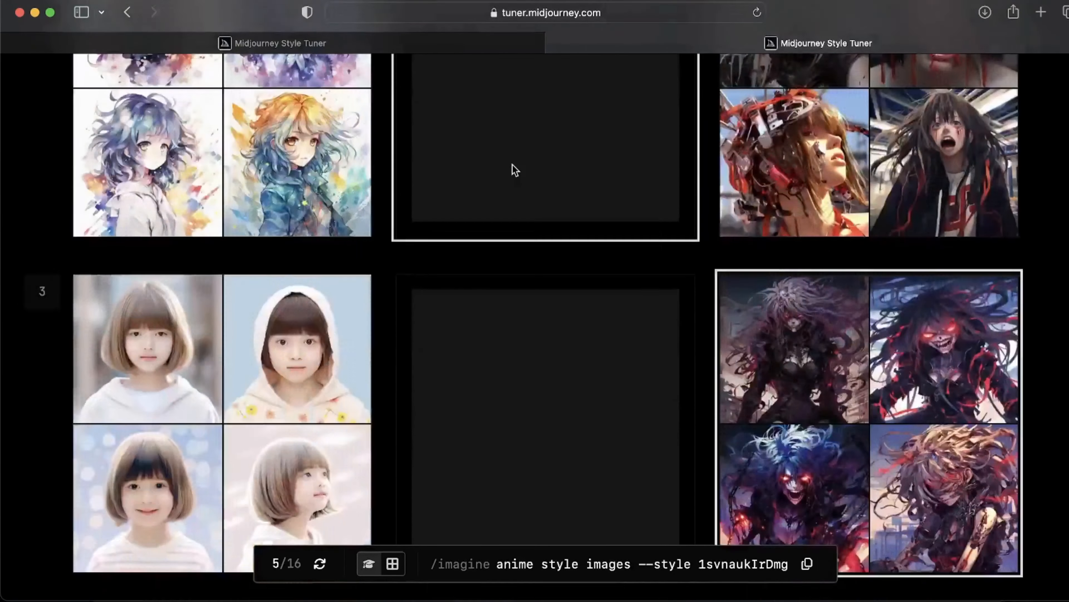
{"action": "scroll", "coordinate": [540, 266], "scroll_direction": "down", "scroll_amount": 1}
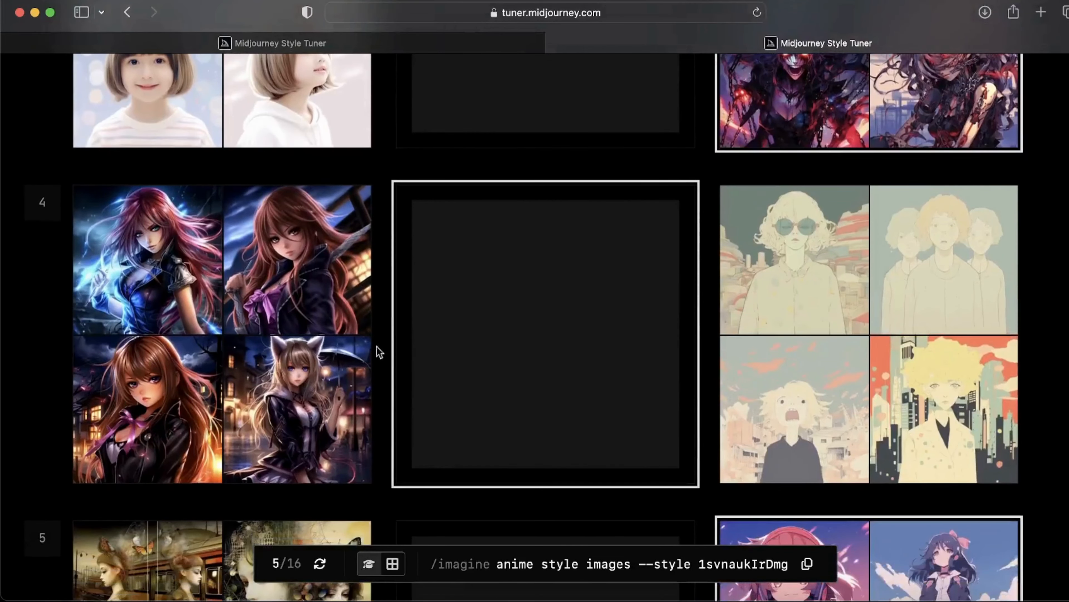
{"action": "scroll", "coordinate": [554, 322], "scroll_direction": "down", "scroll_amount": 6}
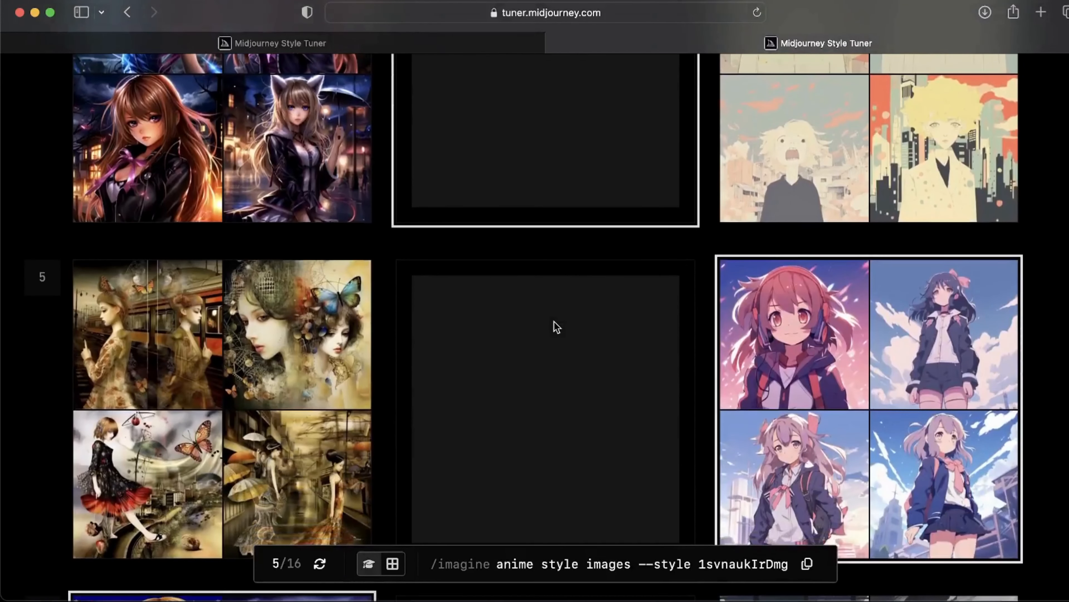
{"action": "left_click", "coordinate": [649, 406]}
Pick the dark silhouette style in row 6 and the gloomy grey, long-haired figures in row 7.
{"action": "scroll", "coordinate": [647, 399], "scroll_direction": "down", "scroll_amount": 12}
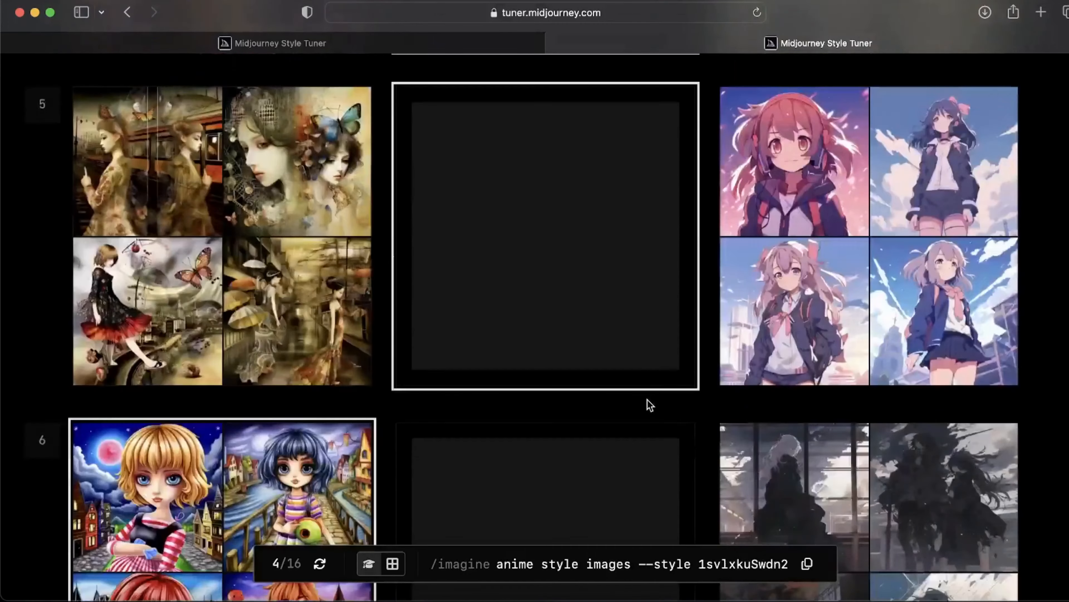
{"action": "scroll", "coordinate": [651, 406], "scroll_direction": "up", "scroll_amount": 2}
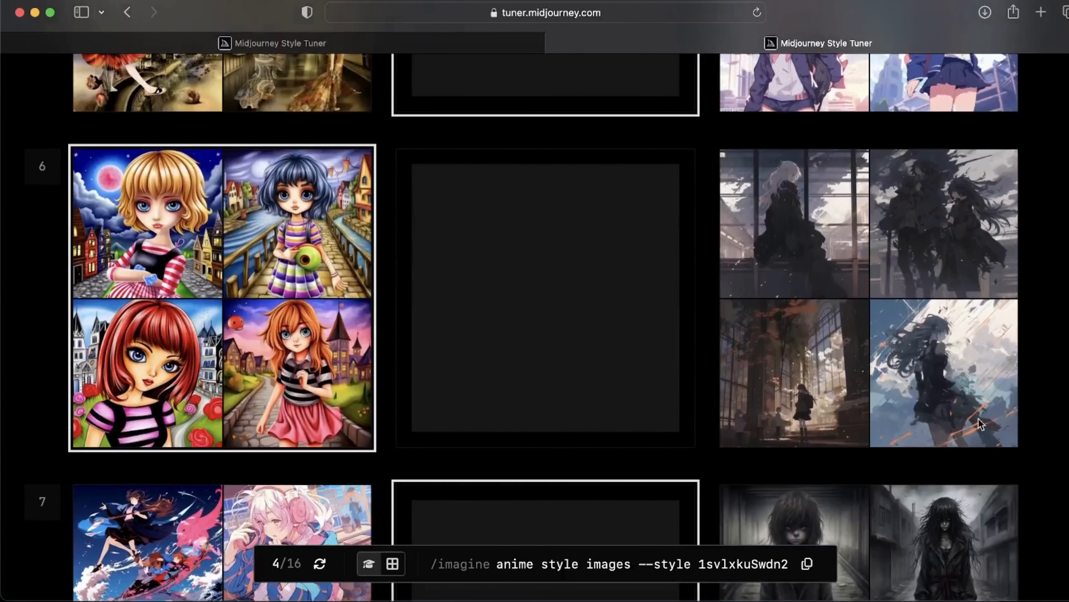
{"action": "left_click", "coordinate": [819, 288]}
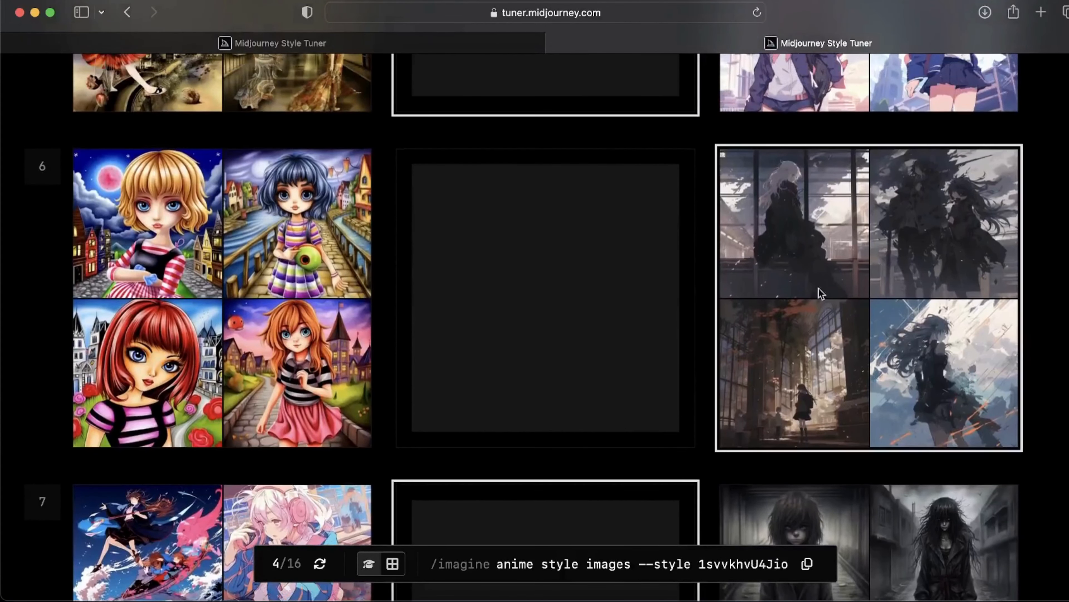
{"action": "scroll", "coordinate": [602, 329], "scroll_direction": "down", "scroll_amount": 7}
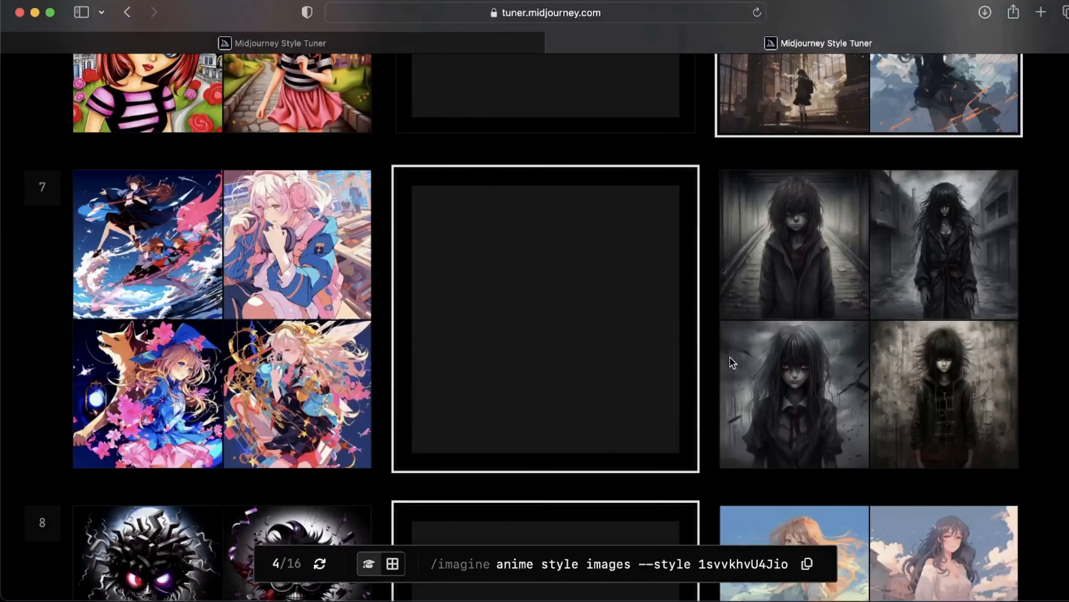
{"action": "left_click", "coordinate": [801, 318]}
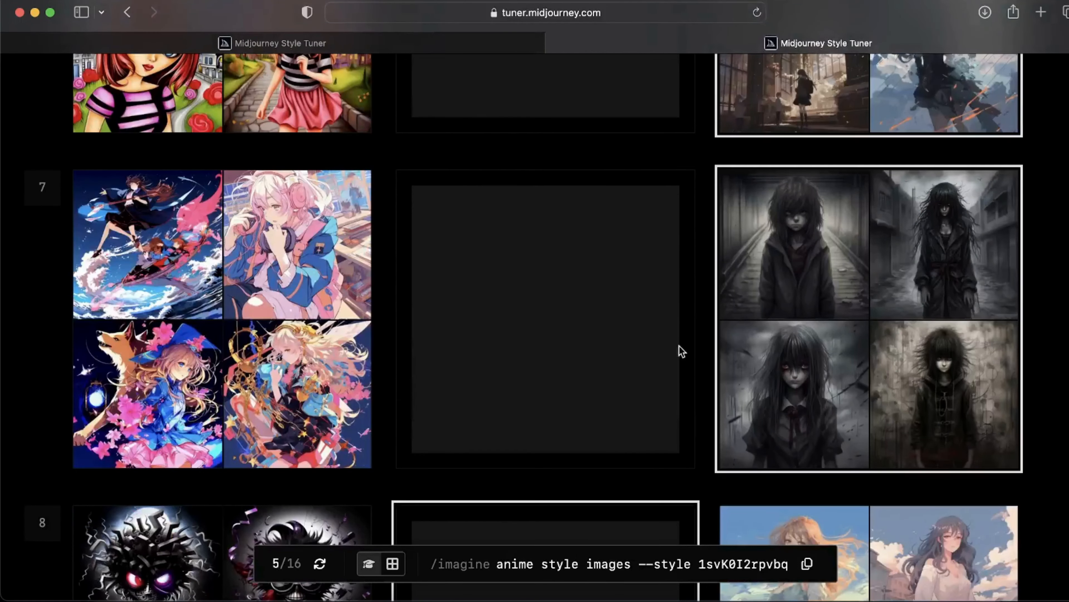
Pick the blue night-sky schoolgirl style in row 11, leaving rows 8 to 10 skipped.
{"action": "scroll", "coordinate": [657, 352], "scroll_direction": "down", "scroll_amount": 1}
{"action": "scroll", "coordinate": [657, 352], "scroll_direction": "down", "scroll_amount": 6}
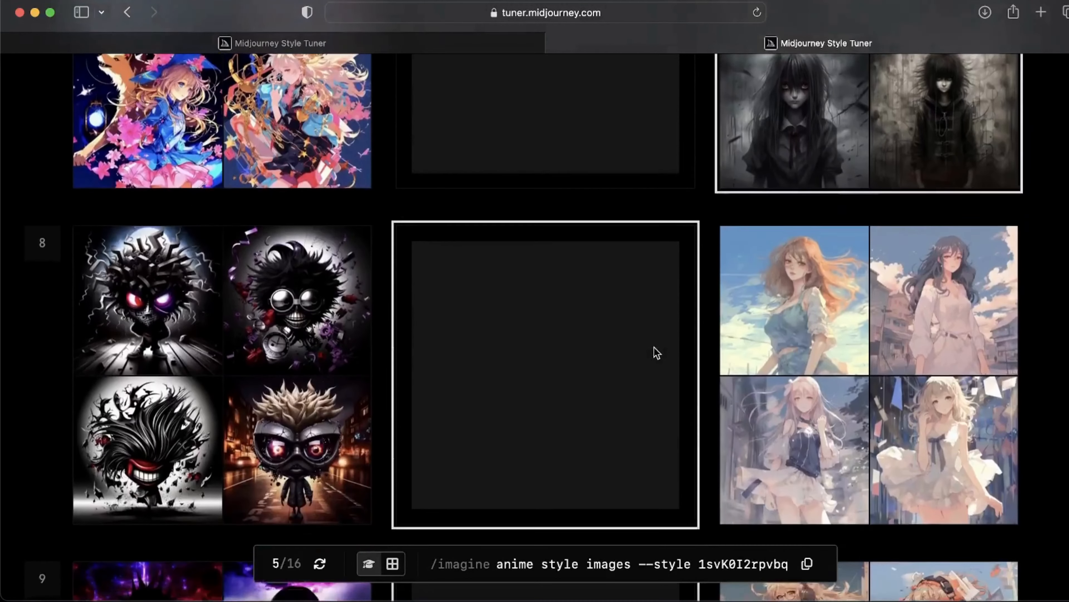
{"action": "scroll", "coordinate": [557, 384], "scroll_direction": "down", "scroll_amount": 7}
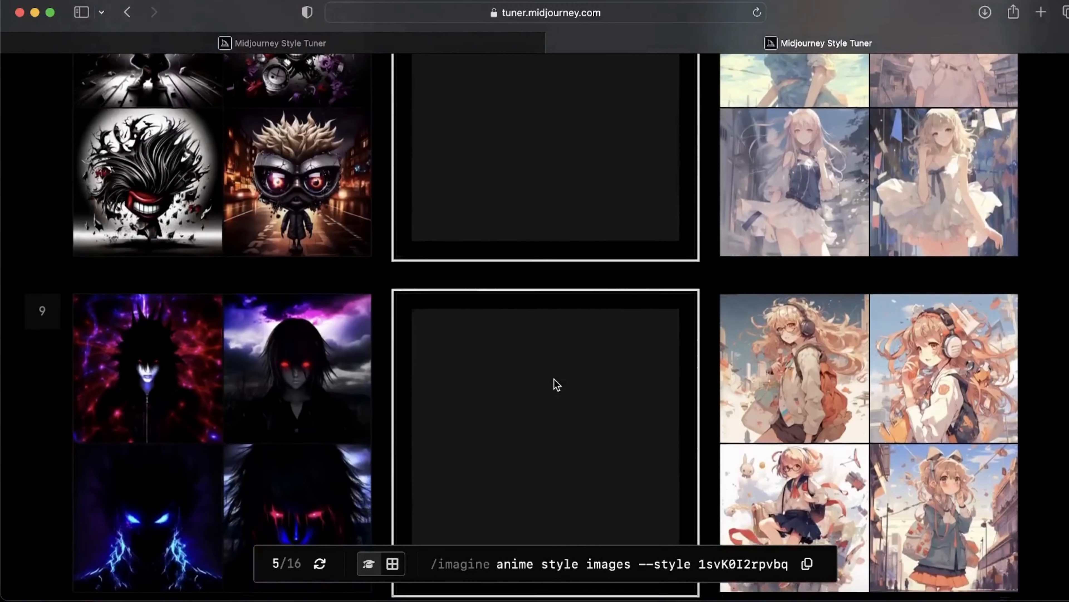
{"action": "scroll", "coordinate": [557, 384], "scroll_direction": "down", "scroll_amount": 4}
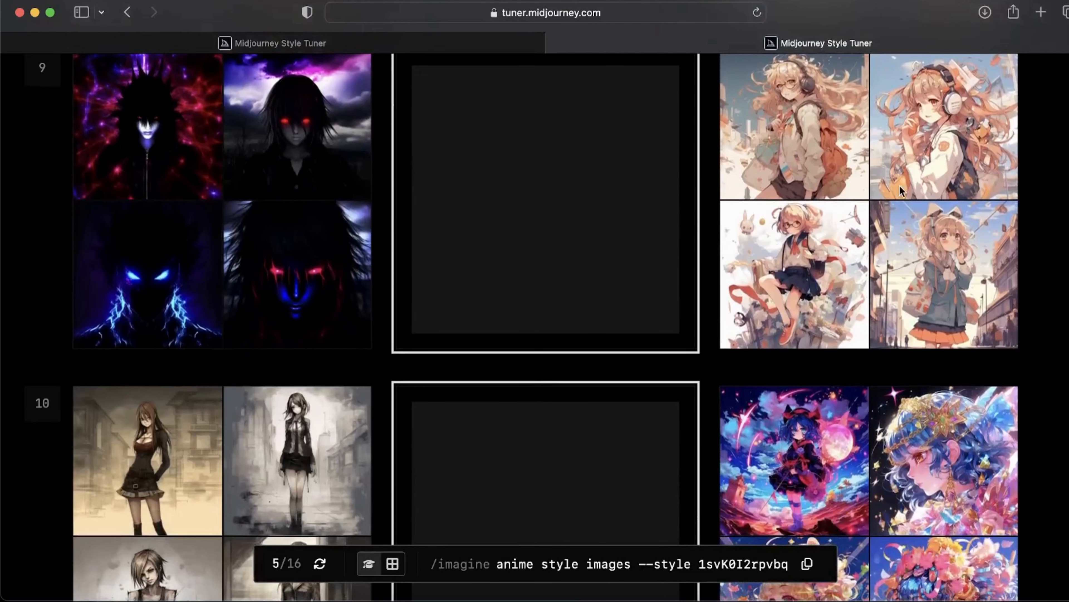
{"action": "scroll", "coordinate": [900, 186], "scroll_direction": "down", "scroll_amount": 11}
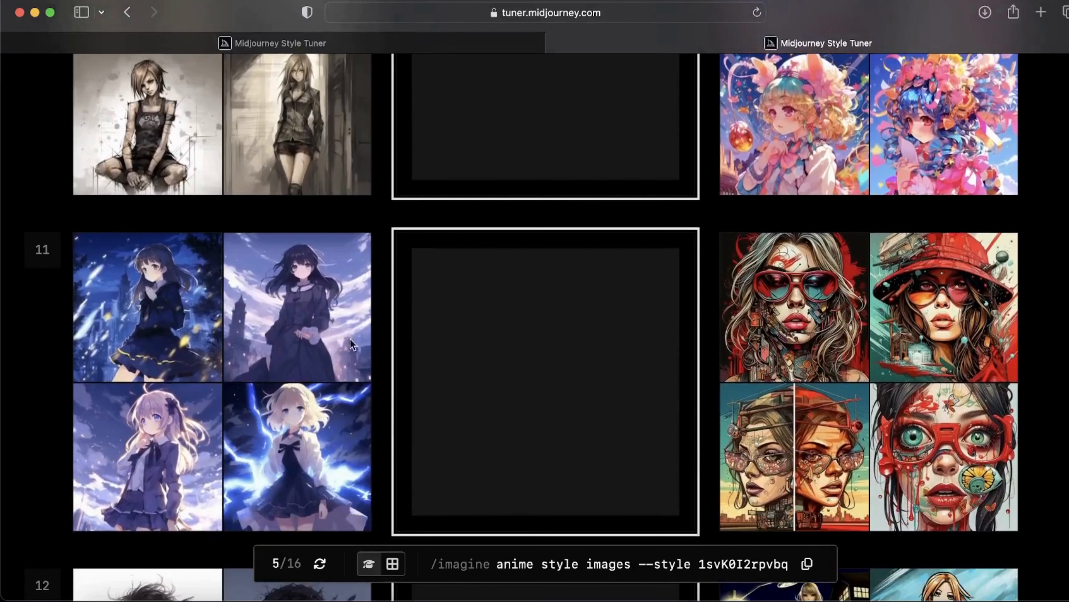
{"action": "left_click", "coordinate": [234, 365]}
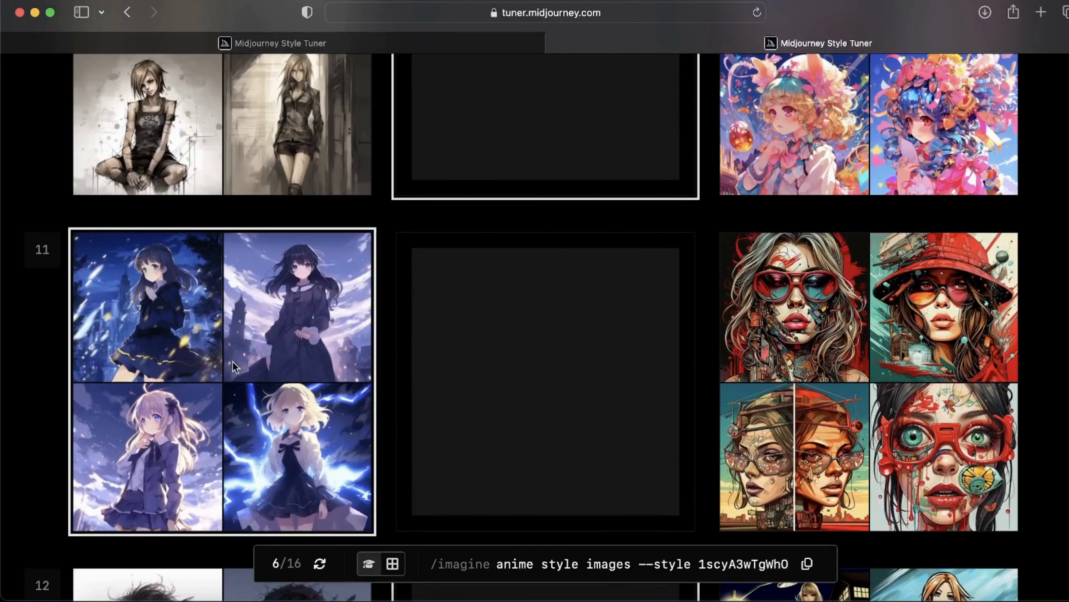
Pick the dark red-eyed character style in row 12 and skip row 13 with its empty middle option.
{"action": "scroll", "coordinate": [233, 361], "scroll_direction": "down", "scroll_amount": 7}
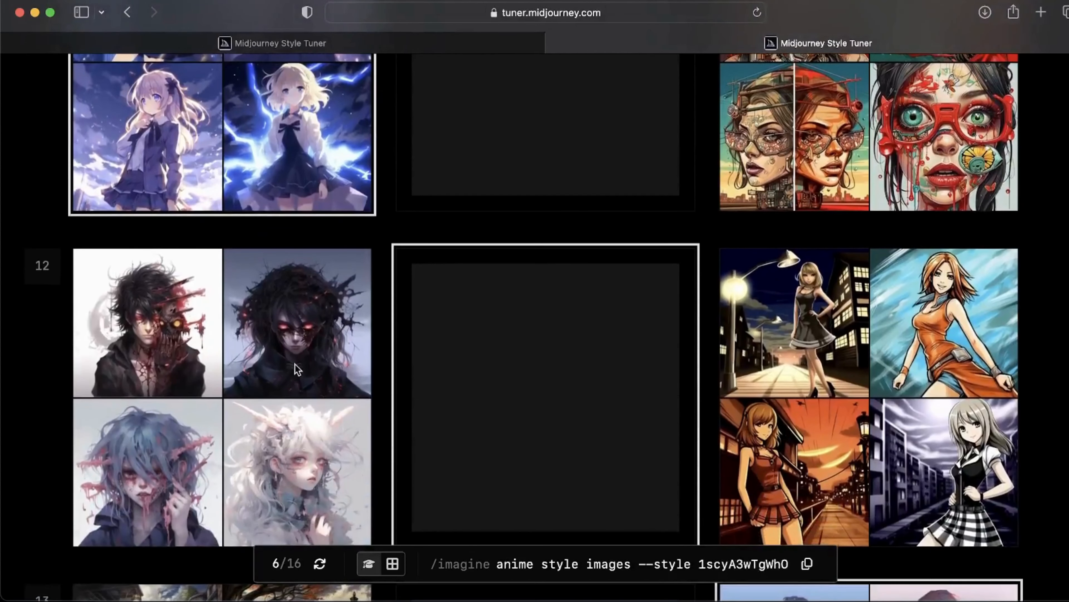
{"action": "left_click", "coordinate": [242, 382]}
{"action": "scroll", "coordinate": [243, 381], "scroll_direction": "down", "scroll_amount": 9}
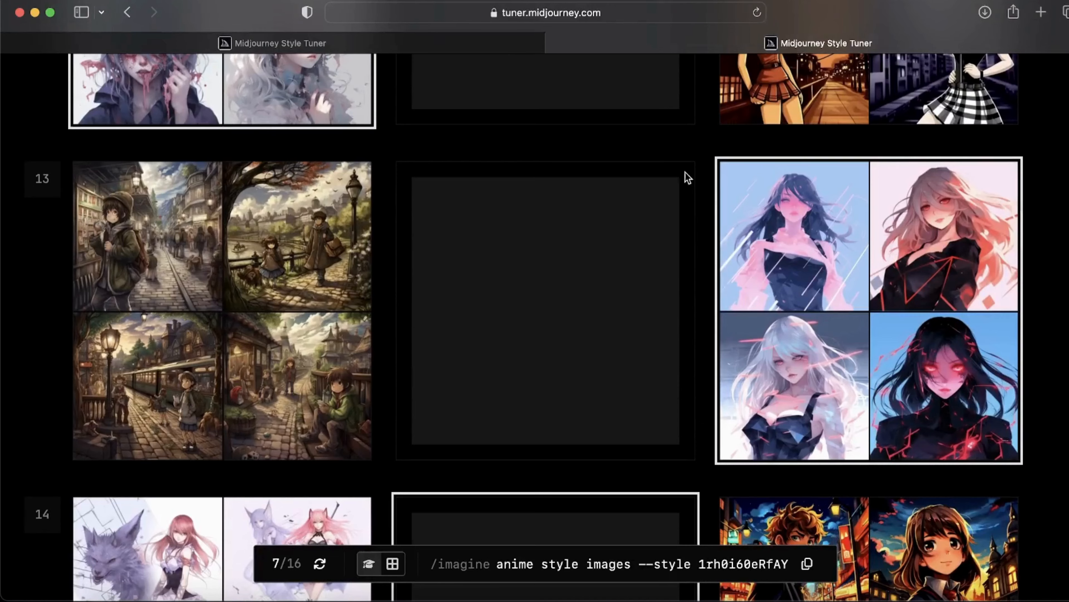
{"action": "left_click", "coordinate": [604, 354]}
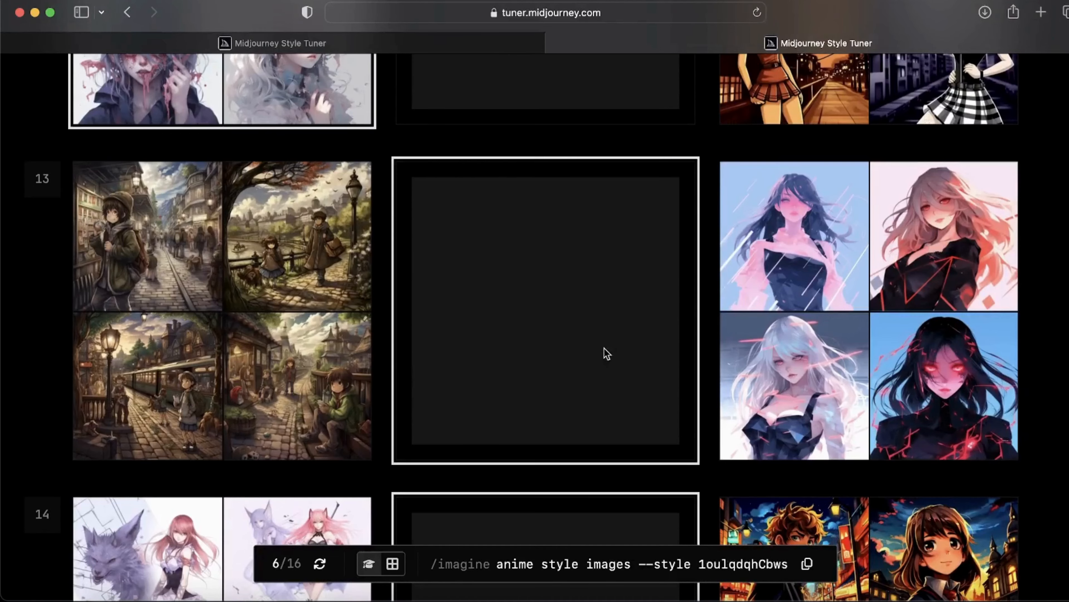
{"action": "scroll", "coordinate": [604, 353], "scroll_direction": "up", "scroll_amount": 5}
{"action": "left_click", "coordinate": [603, 353]}
{"action": "scroll", "coordinate": [604, 353], "scroll_direction": "up", "scroll_amount": 5}
{"action": "scroll", "coordinate": [604, 353], "scroll_direction": "up", "scroll_amount": 3}
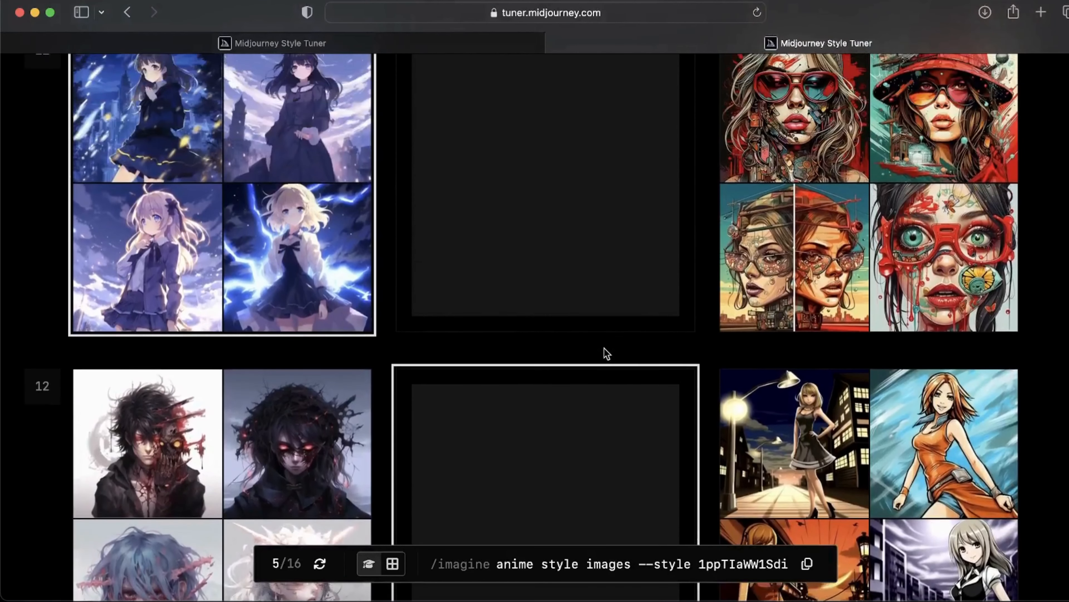
{"action": "left_click", "coordinate": [244, 514]}
Skip row 15 by replacing the black-and-white swordsman style with the empty middle option.
{"action": "scroll", "coordinate": [454, 353], "scroll_direction": "up", "scroll_amount": 2}
{"action": "scroll", "coordinate": [453, 353], "scroll_direction": "up", "scroll_amount": 10}
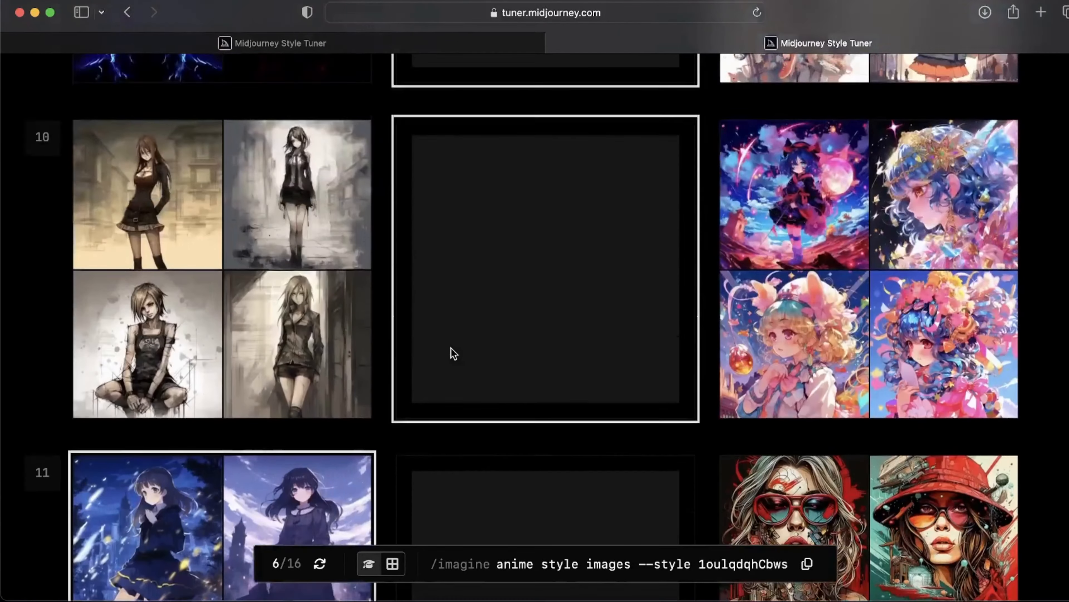
{"action": "scroll", "coordinate": [454, 353], "scroll_direction": "down", "scroll_amount": 14}
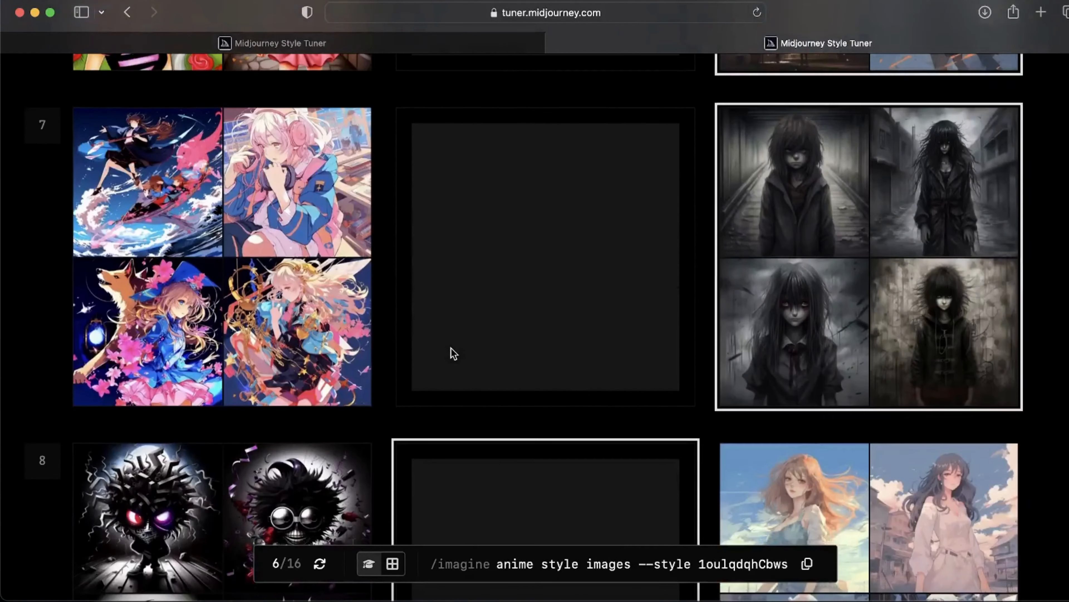
{"action": "scroll", "coordinate": [454, 353], "scroll_direction": "down", "scroll_amount": 4}
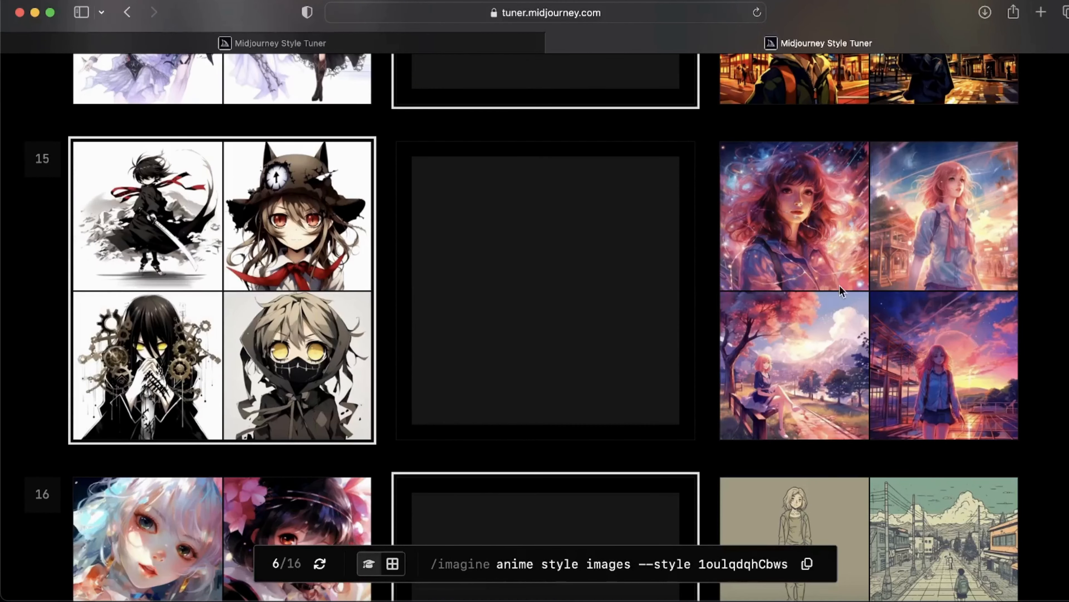
{"action": "left_click", "coordinate": [574, 249]}
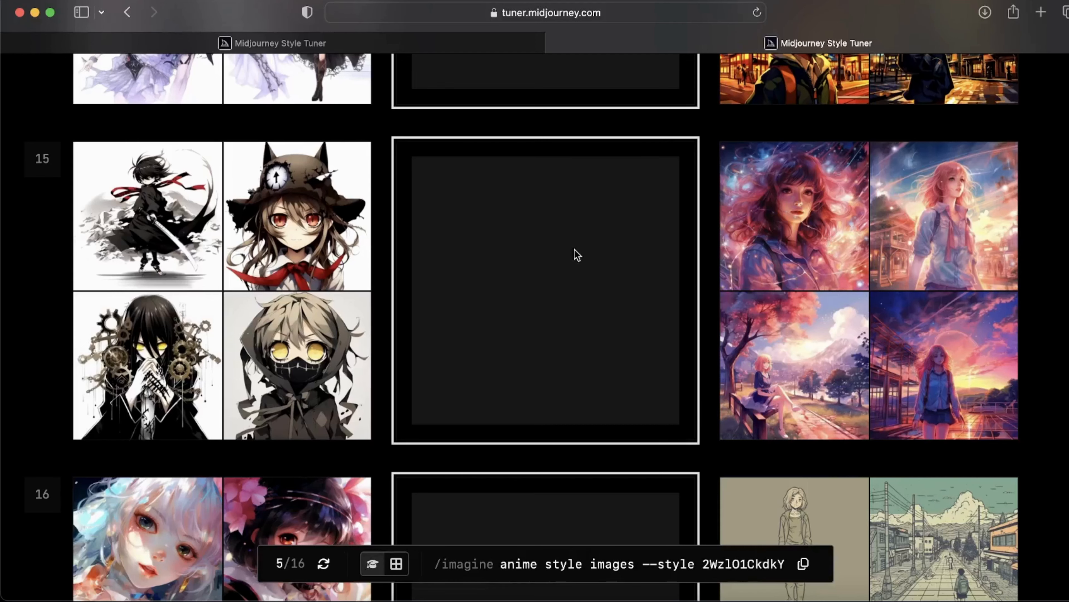
Examine the questions-answered summary and style code below row 16, and review the picks made in the rows above.
{"action": "scroll", "coordinate": [574, 248], "scroll_direction": "down", "scroll_amount": 7}
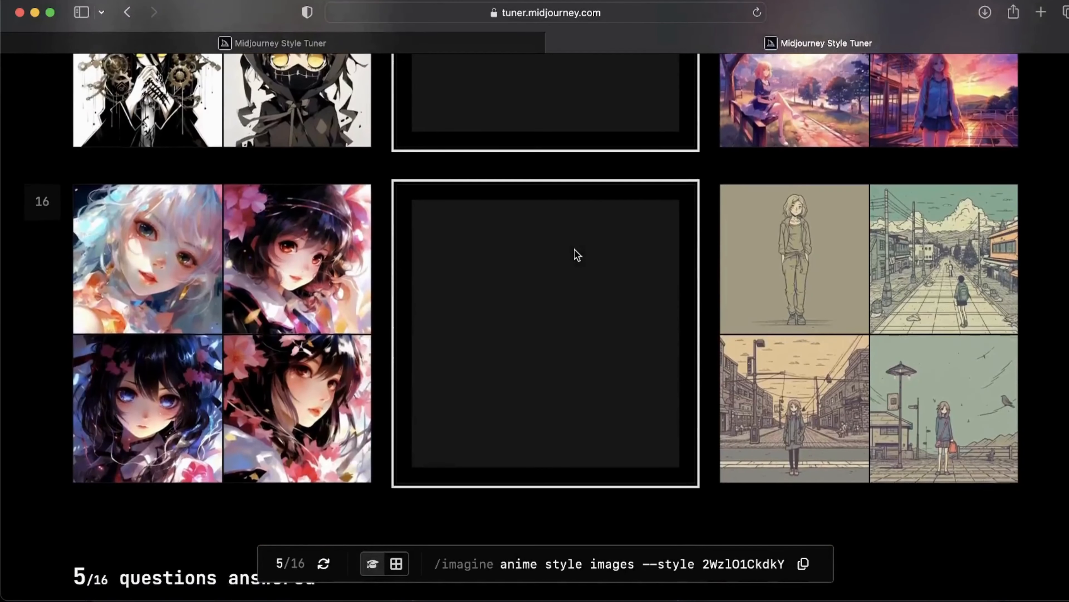
{"action": "scroll", "coordinate": [575, 248], "scroll_direction": "down", "scroll_amount": 5}
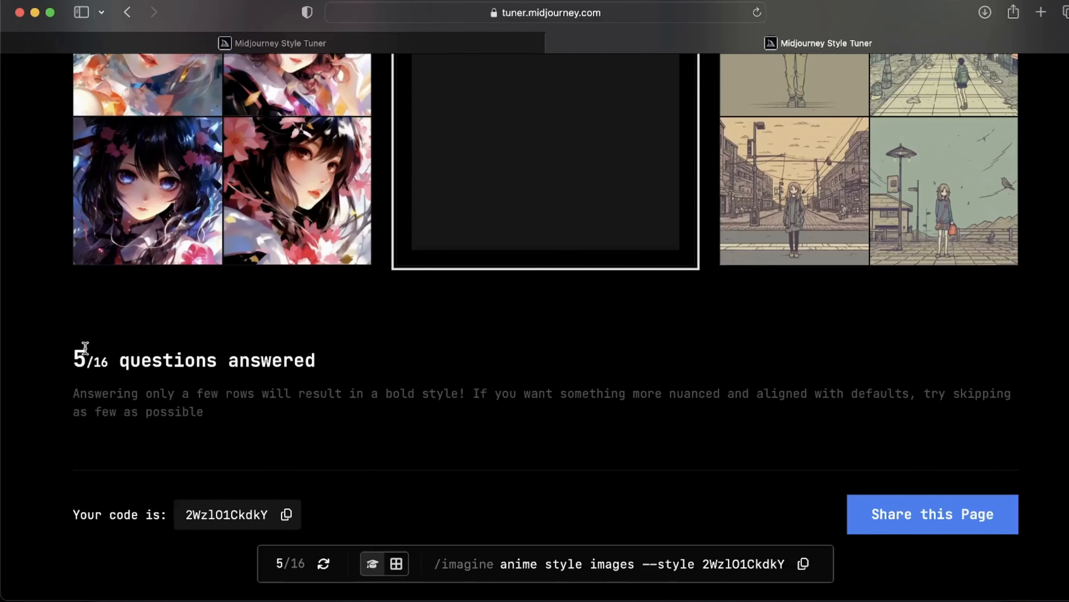
{"action": "left_click_drag", "start_coordinate": [74, 360], "coordinate": [357, 368]}
{"action": "left_click", "coordinate": [357, 368]}
{"action": "scroll", "coordinate": [357, 368], "scroll_direction": "up", "scroll_amount": 20}
{"action": "scroll", "coordinate": [358, 373], "scroll_direction": "up", "scroll_amount": 20}
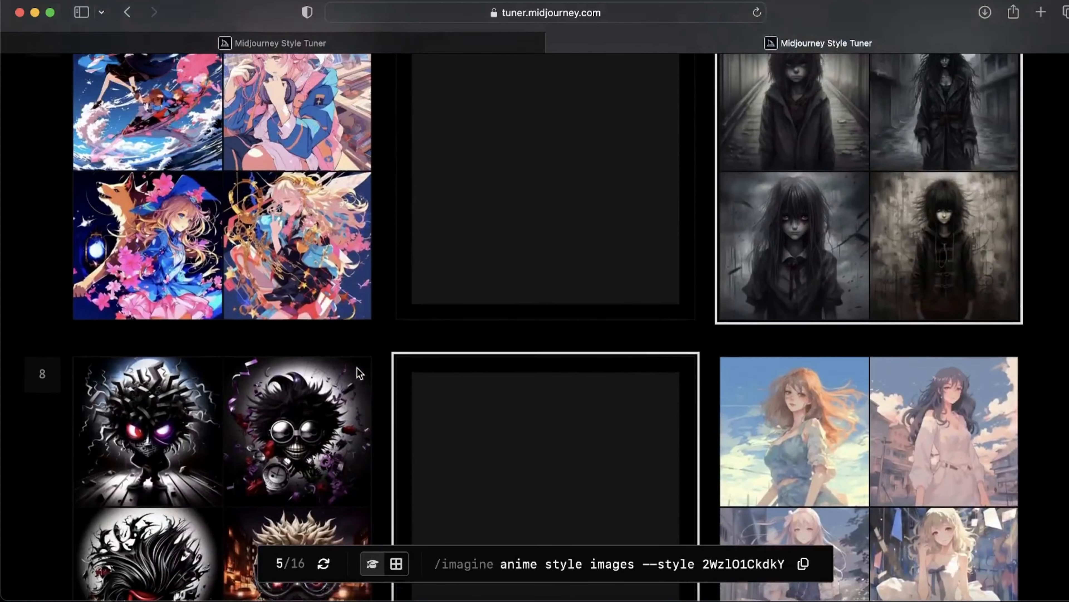
{"action": "scroll", "coordinate": [357, 367], "scroll_direction": "up", "scroll_amount": 2}
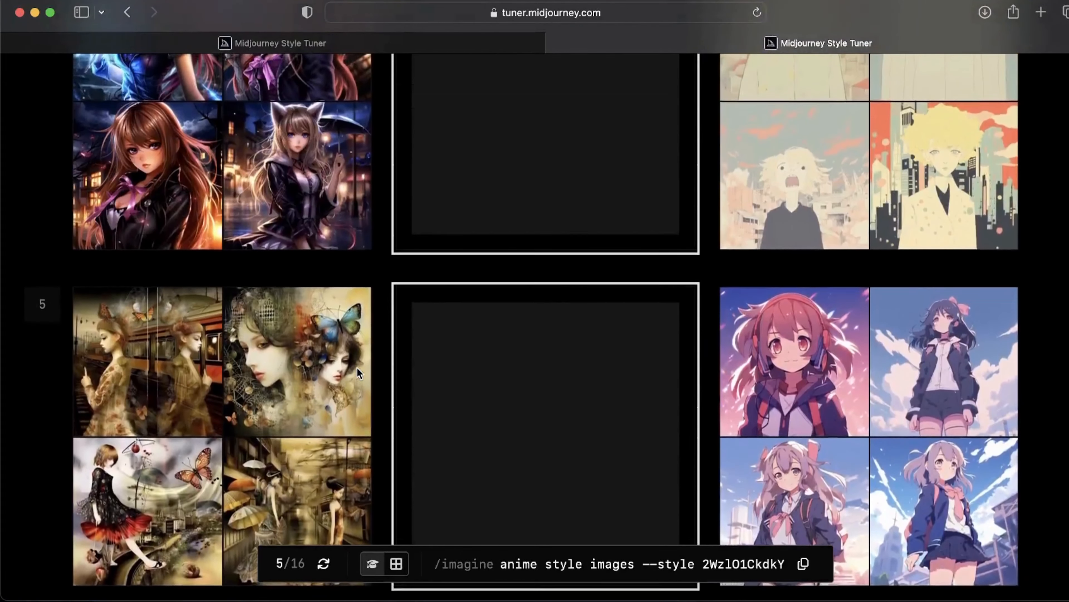
{"action": "scroll", "coordinate": [357, 367], "scroll_direction": "down", "scroll_amount": 10}
{"action": "scroll", "coordinate": [357, 373], "scroll_direction": "down", "scroll_amount": 1}
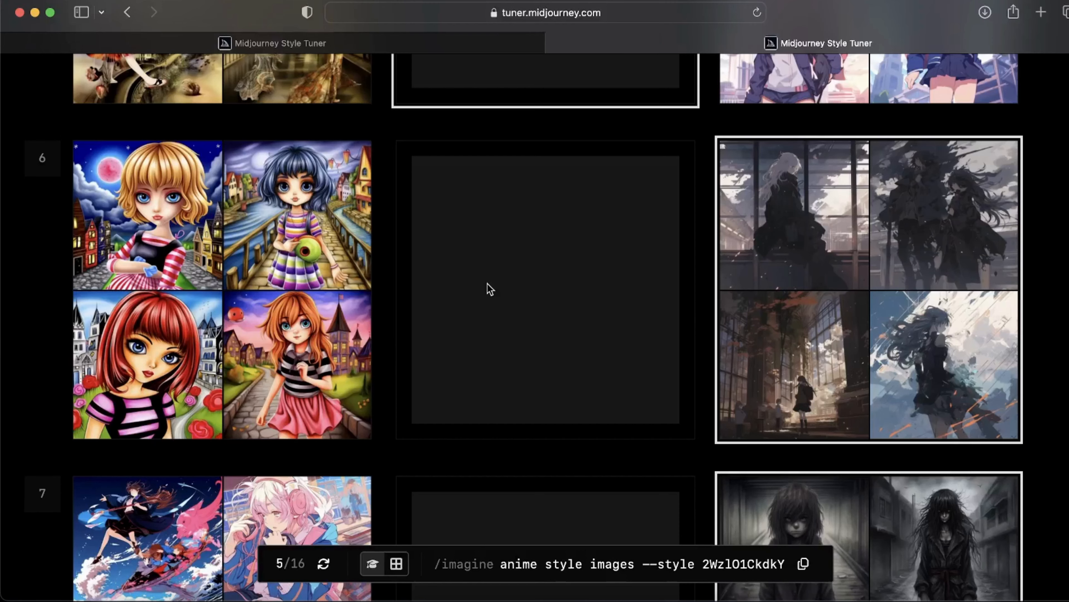
{"action": "scroll", "coordinate": [490, 289], "scroll_direction": "down", "scroll_amount": 10}
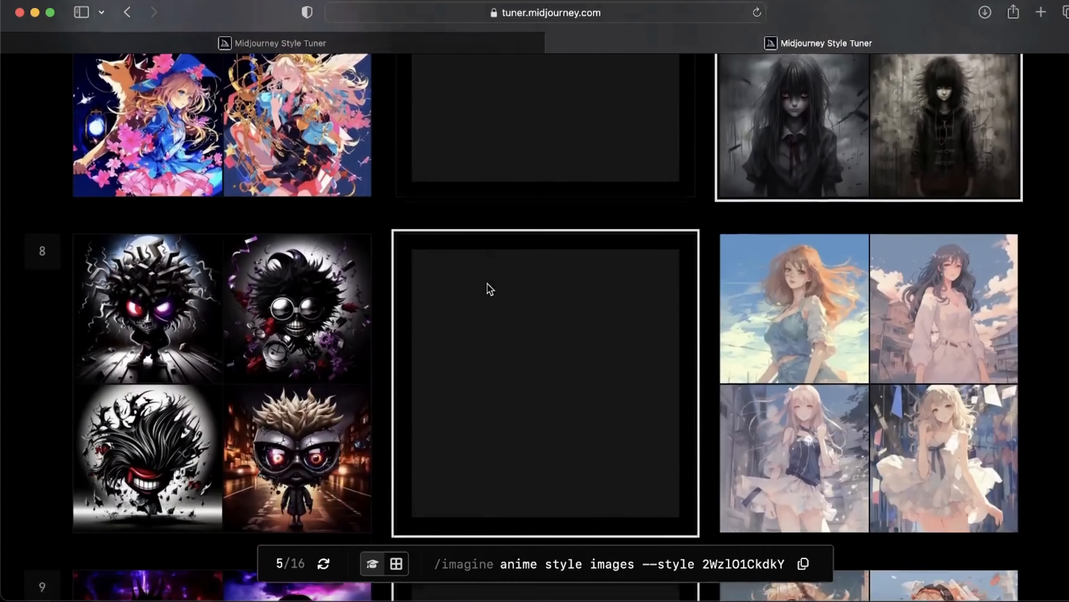
{"action": "scroll", "coordinate": [490, 288], "scroll_direction": "down", "scroll_amount": 2}
Switch to Discord, open the Midjourney server's announcements, and highlight the Style Tuner usage instructions through the advice on how many styles to select.
{"action": "left_click", "coordinate": [545, 598]}
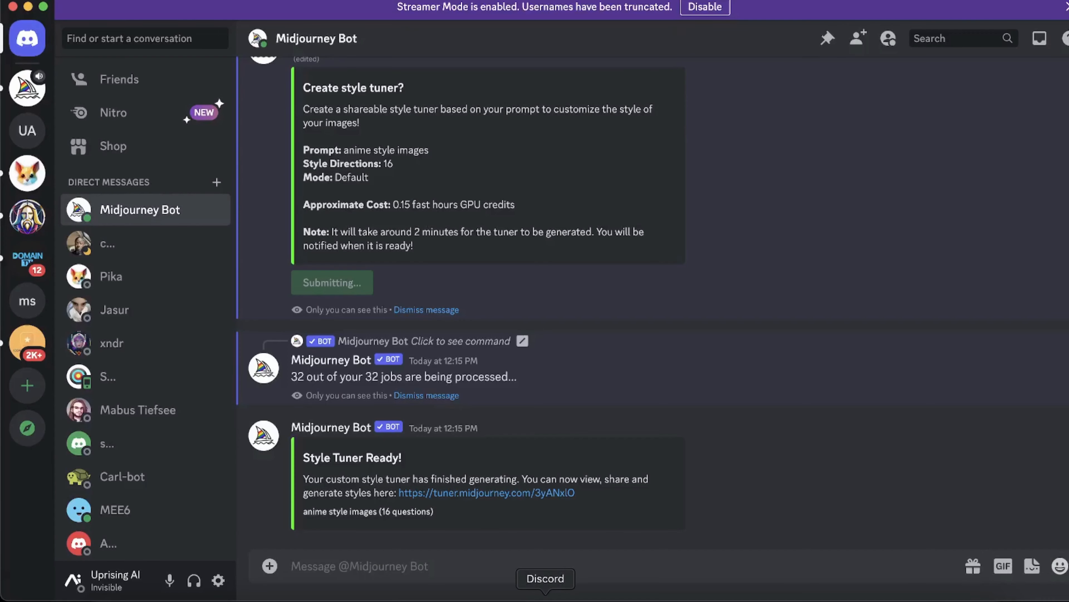
{"action": "left_click", "coordinate": [28, 88]}
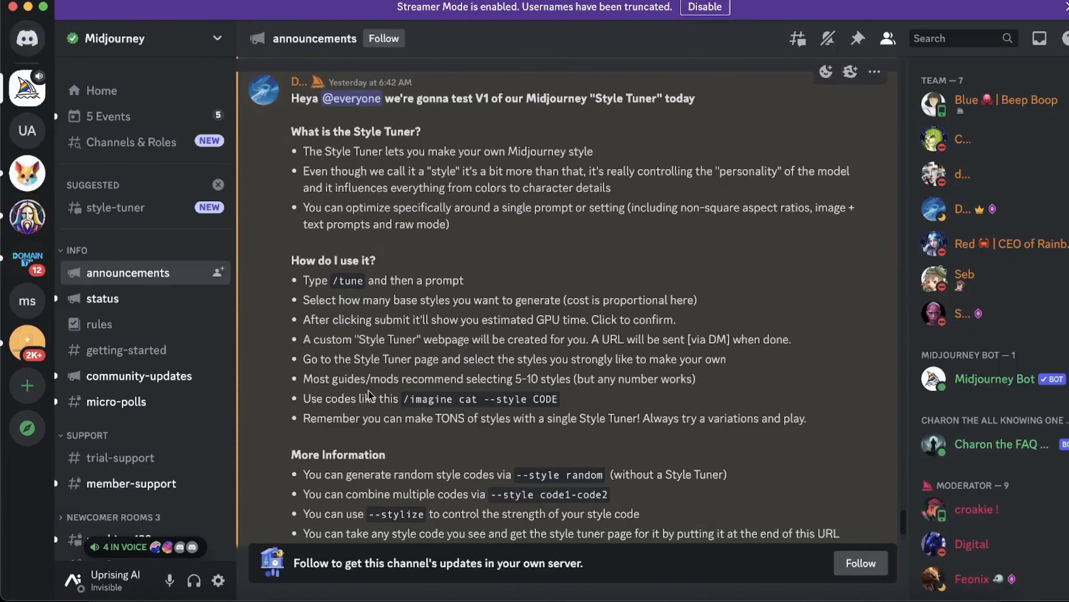
{"action": "scroll", "coordinate": [368, 394], "scroll_direction": "down", "scroll_amount": 1}
{"action": "left_click_drag", "start_coordinate": [303, 363], "coordinate": [710, 368]}
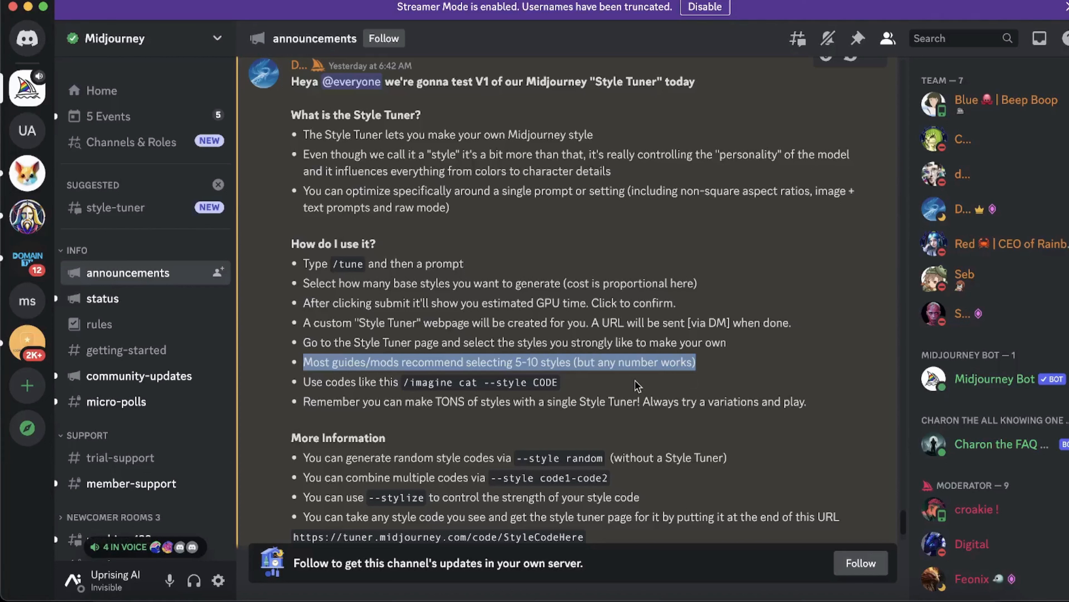
{"action": "left_click", "coordinate": [463, 322]}
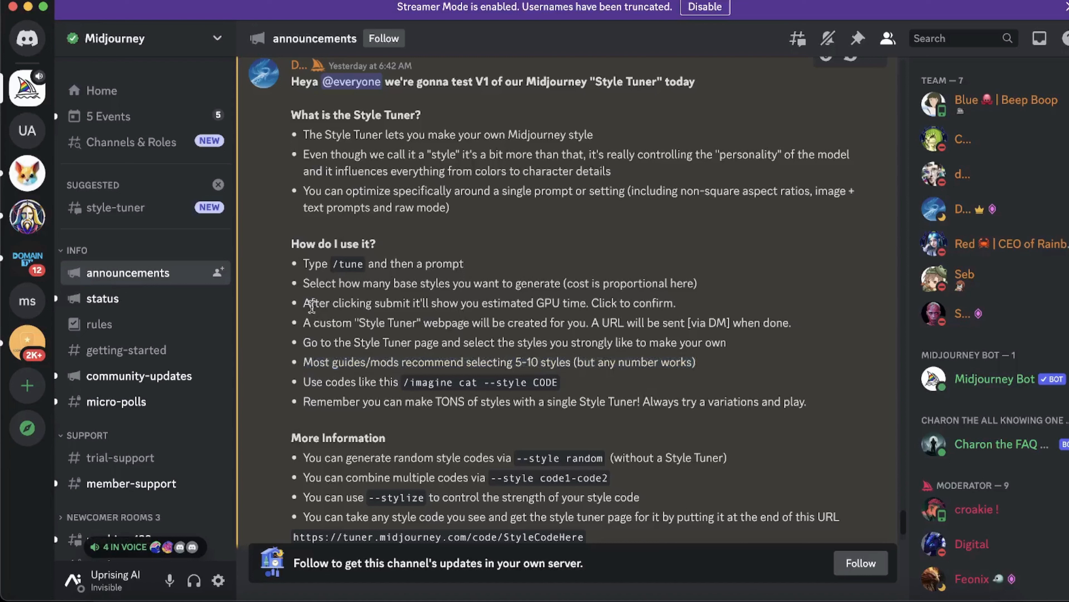
{"action": "left_click_drag", "start_coordinate": [303, 264], "coordinate": [801, 372]}
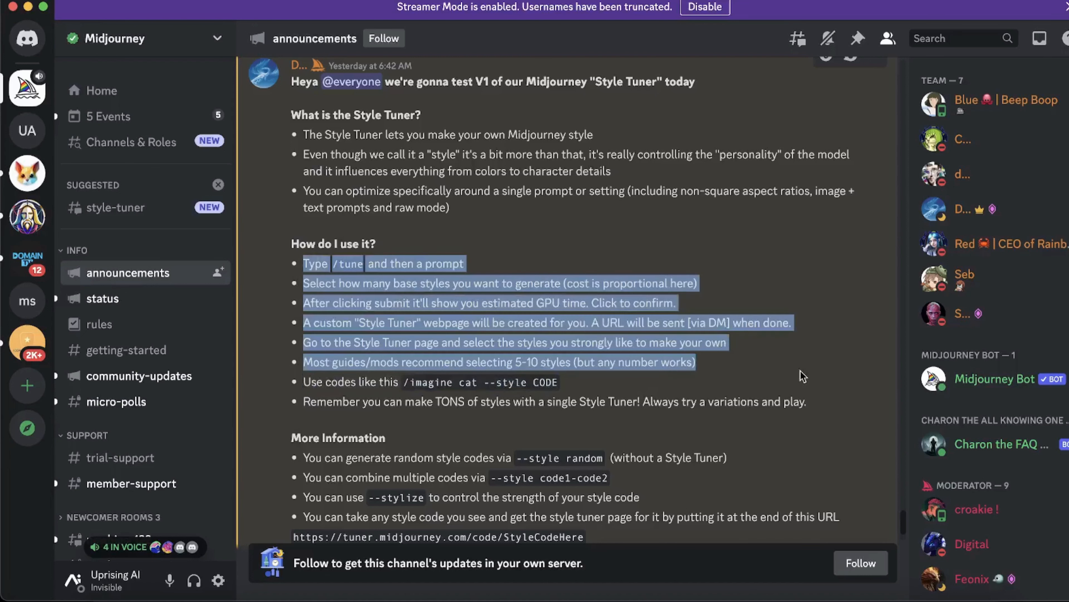
Read the remaining Style Tuner usage advice in the announcement, highlighting the custom webpage, 5-10 styles recommendation, and --style code lines.
{"action": "left_click", "coordinate": [798, 370]}
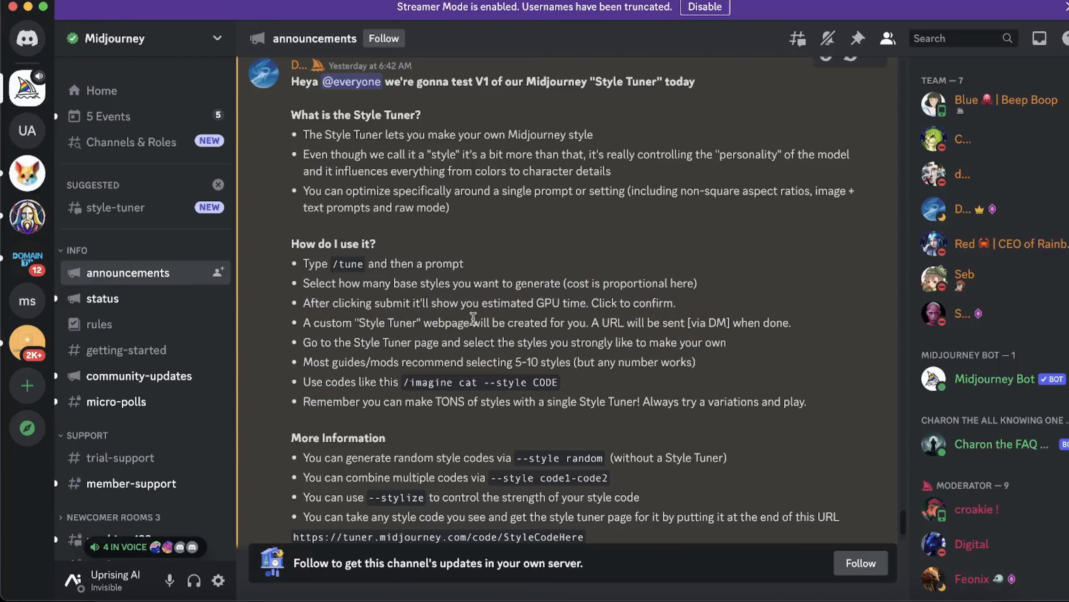
{"action": "left_click_drag", "start_coordinate": [346, 322], "coordinate": [754, 322]}
{"action": "left_click", "coordinate": [753, 322]}
{"action": "left_click_drag", "start_coordinate": [313, 362], "coordinate": [618, 363]}
{"action": "left_click", "coordinate": [616, 365]}
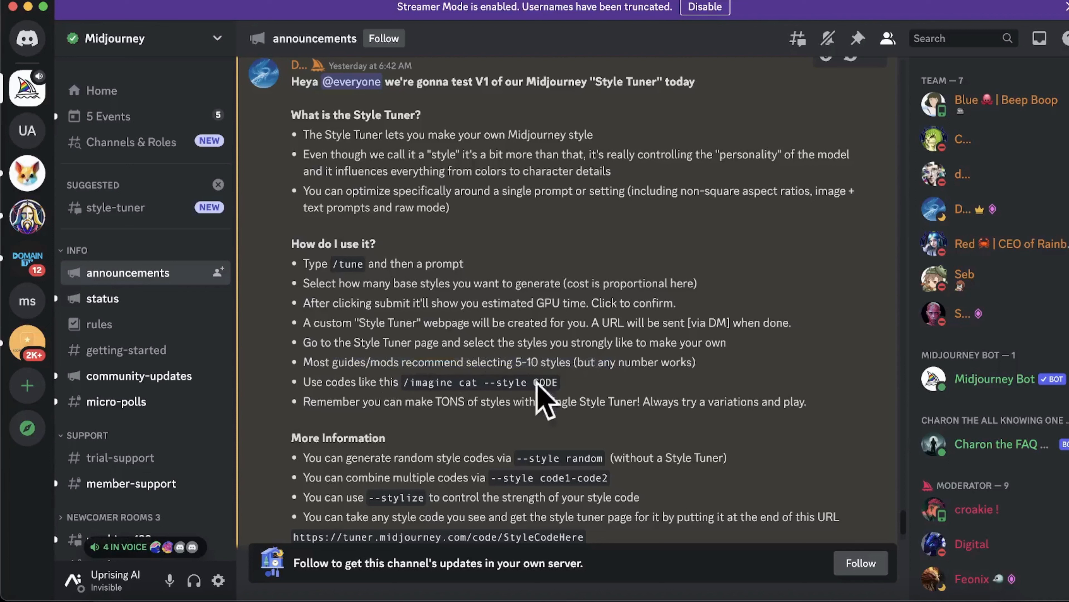
{"action": "left_click_drag", "start_coordinate": [305, 381], "coordinate": [817, 444]}
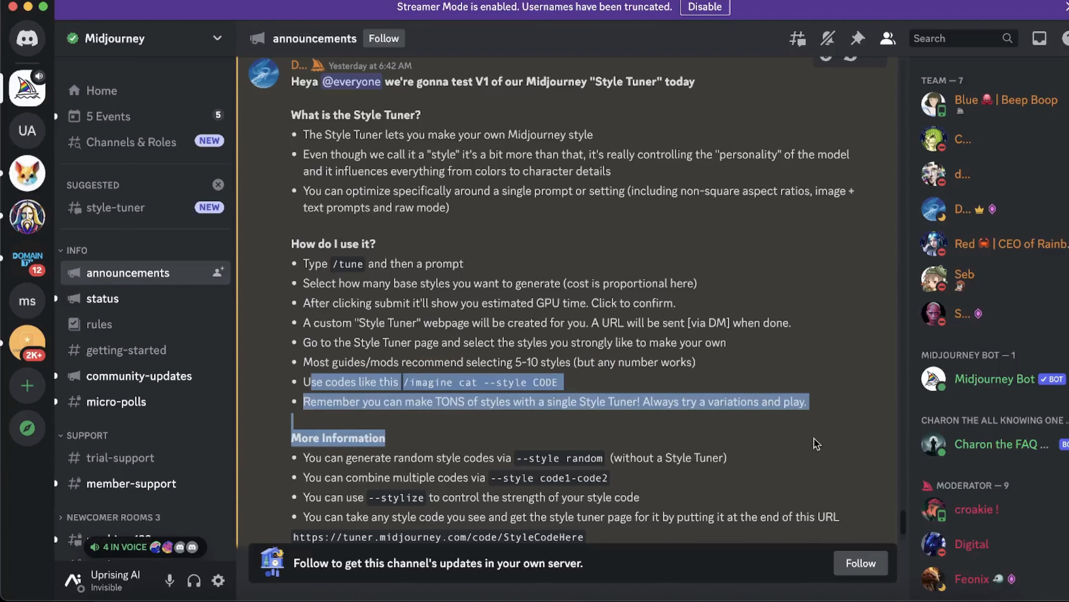
{"action": "left_click", "coordinate": [439, 156]}
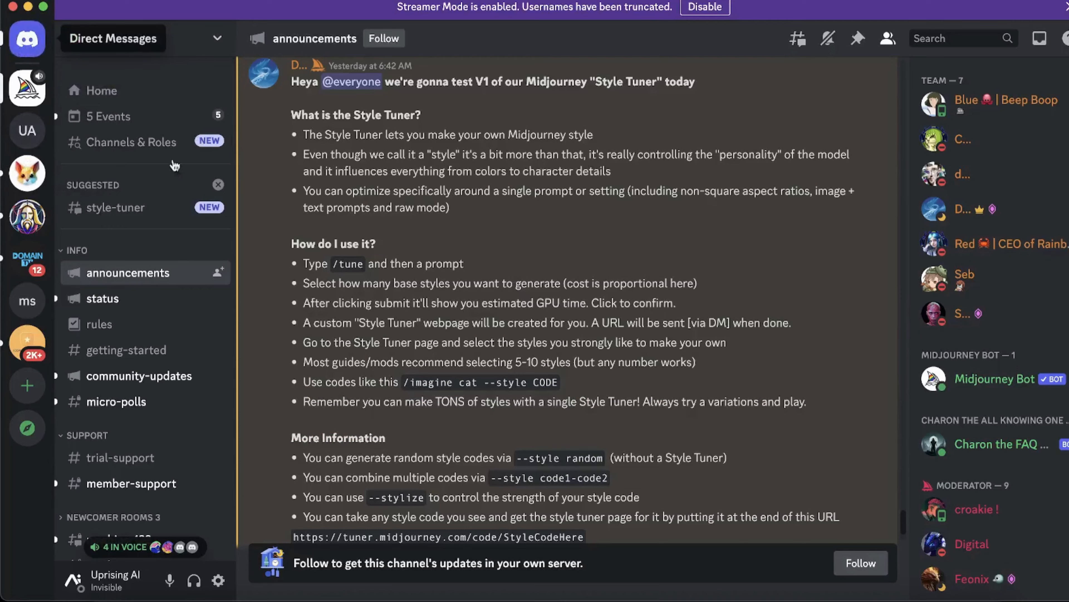
Open Discord's direct messages, switch to the Style Tuner page in Safari, review the picked rows, and highlight the style code in the prompt.
{"action": "left_click", "coordinate": [26, 42]}
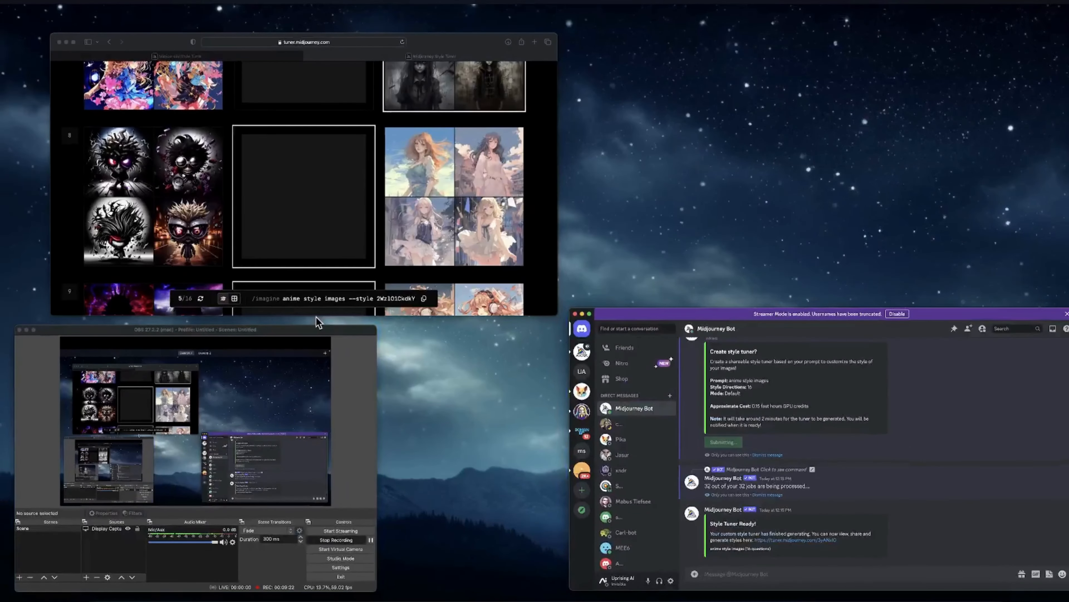
{"action": "left_click", "coordinate": [320, 217]}
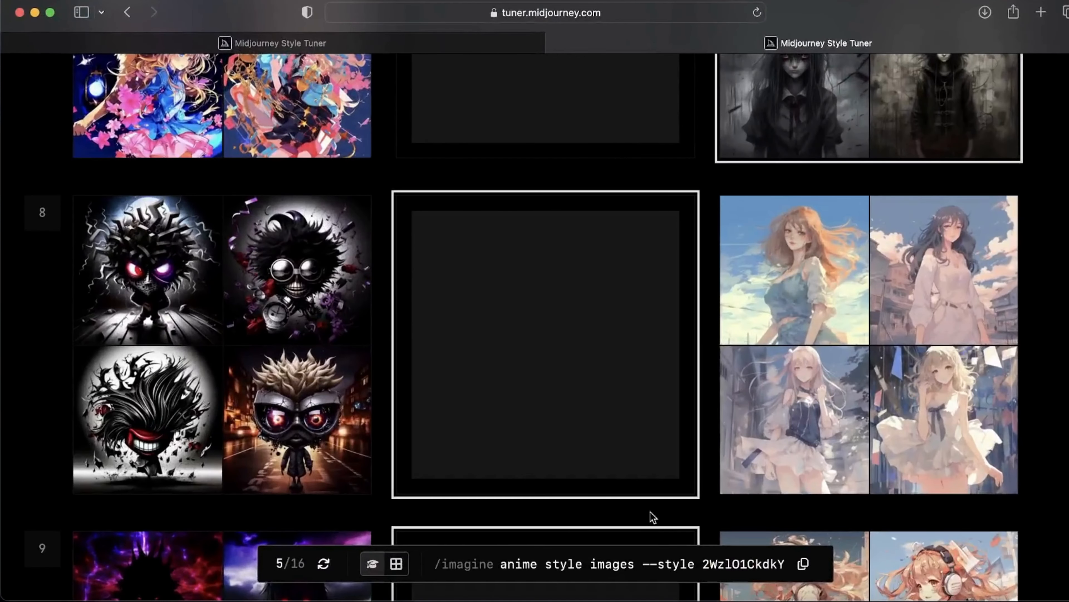
{"action": "scroll", "coordinate": [534, 379], "scroll_direction": "up", "scroll_amount": 15}
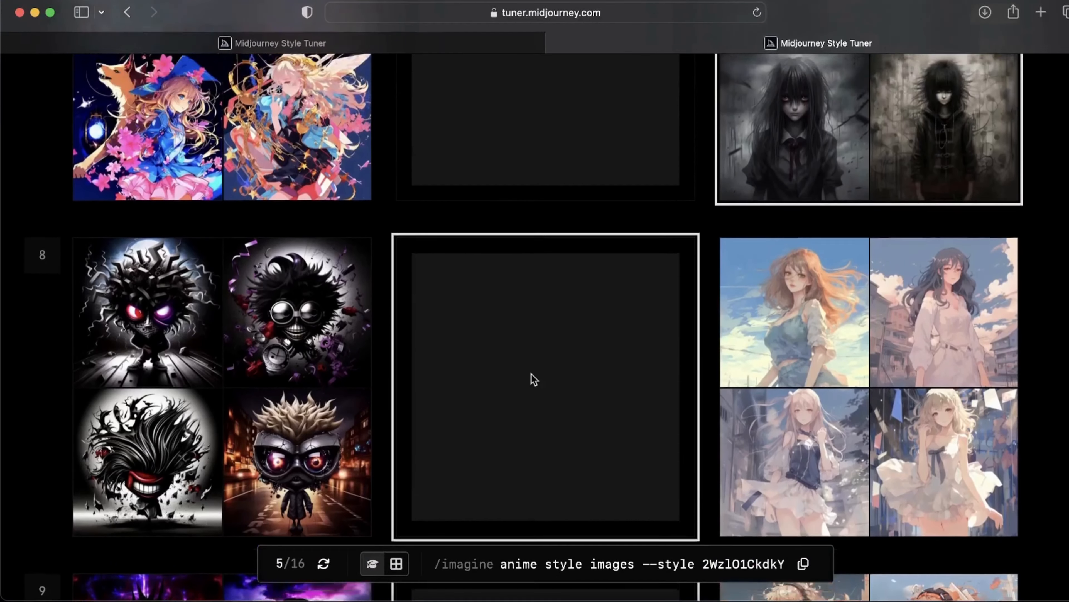
{"action": "scroll", "coordinate": [534, 379], "scroll_direction": "up", "scroll_amount": 20}
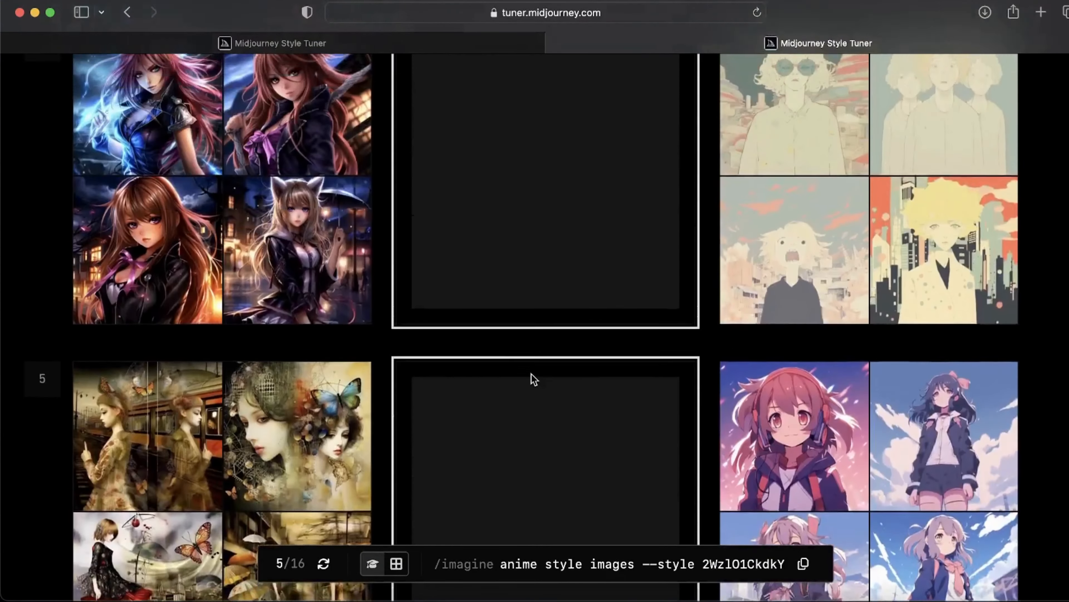
{"action": "scroll", "coordinate": [534, 379], "scroll_direction": "down", "scroll_amount": 20}
{"action": "scroll", "coordinate": [534, 380], "scroll_direction": "down", "scroll_amount": 20}
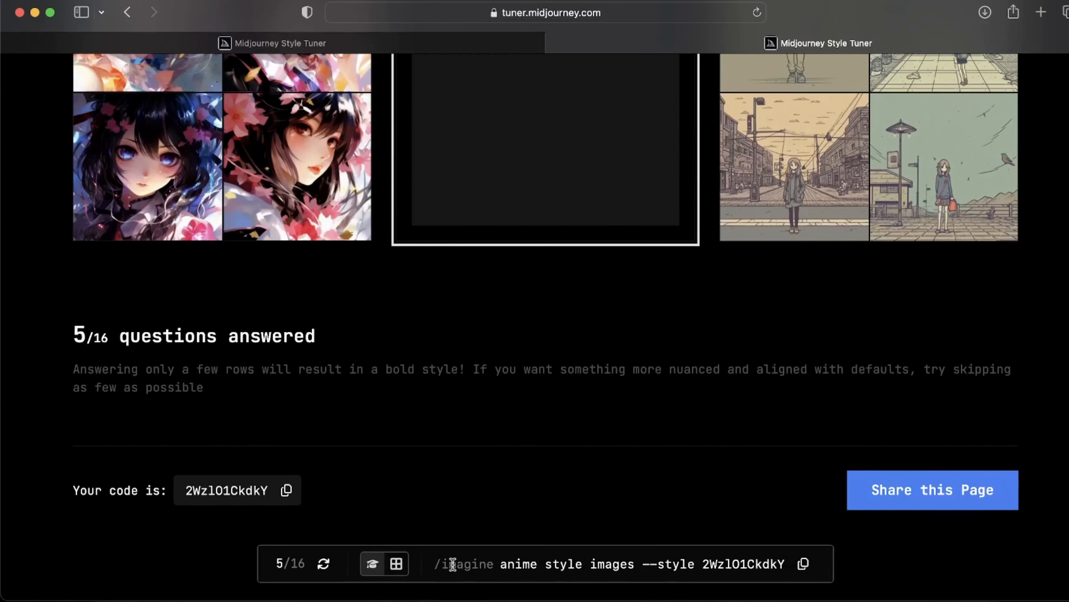
{"action": "left_click", "coordinate": [724, 577]}
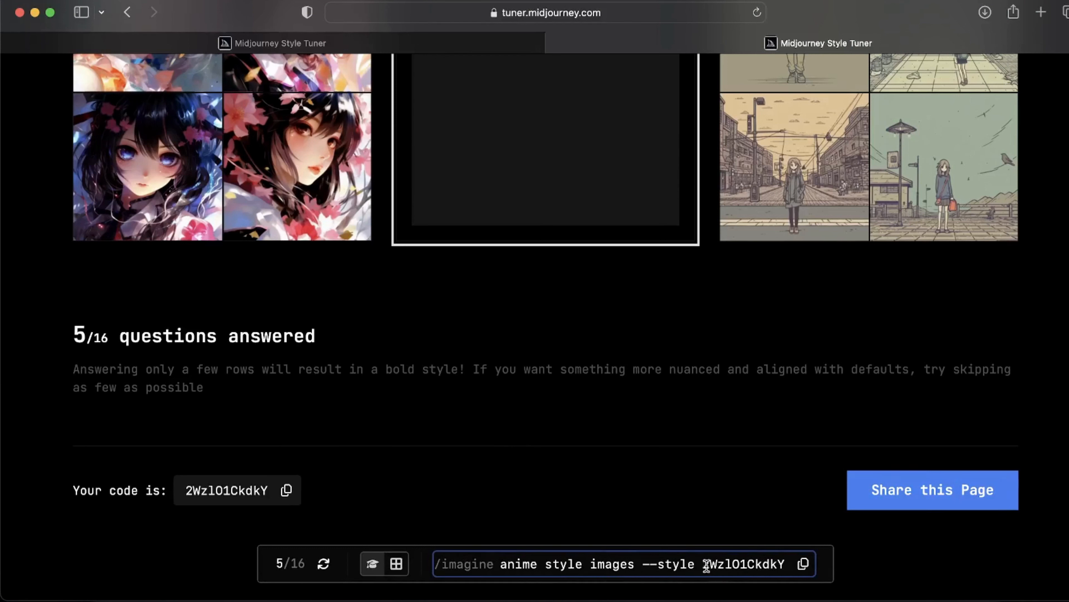
{"action": "left_click_drag", "start_coordinate": [706, 565], "coordinate": [781, 564]}
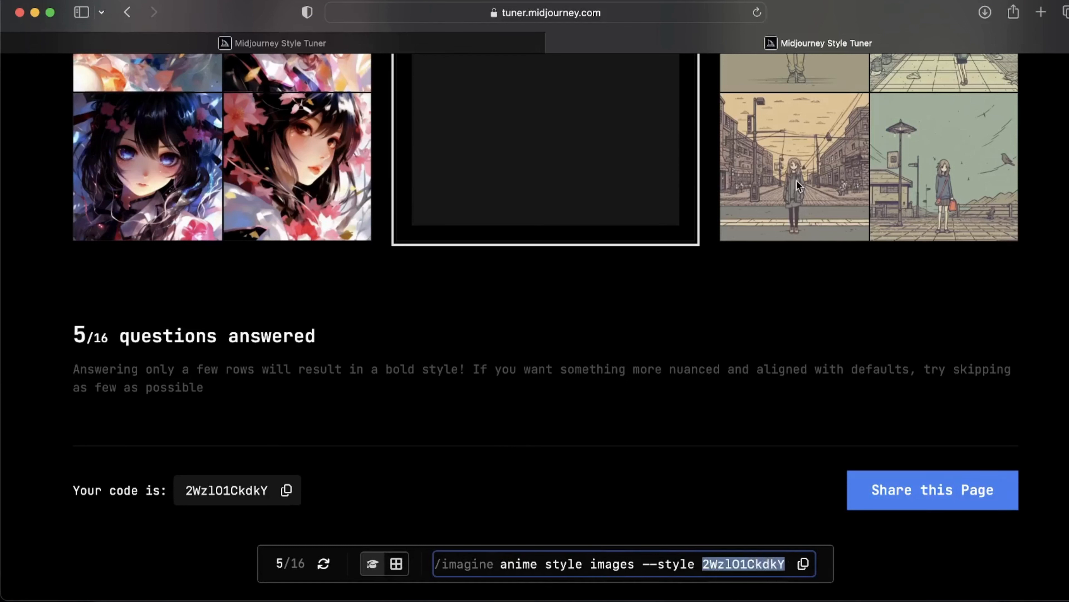
Try row 16's street-scene style and its floral portrait style, and return the row to the empty middle option.
{"action": "left_click", "coordinate": [756, 285]}
{"action": "left_click", "coordinate": [785, 164]}
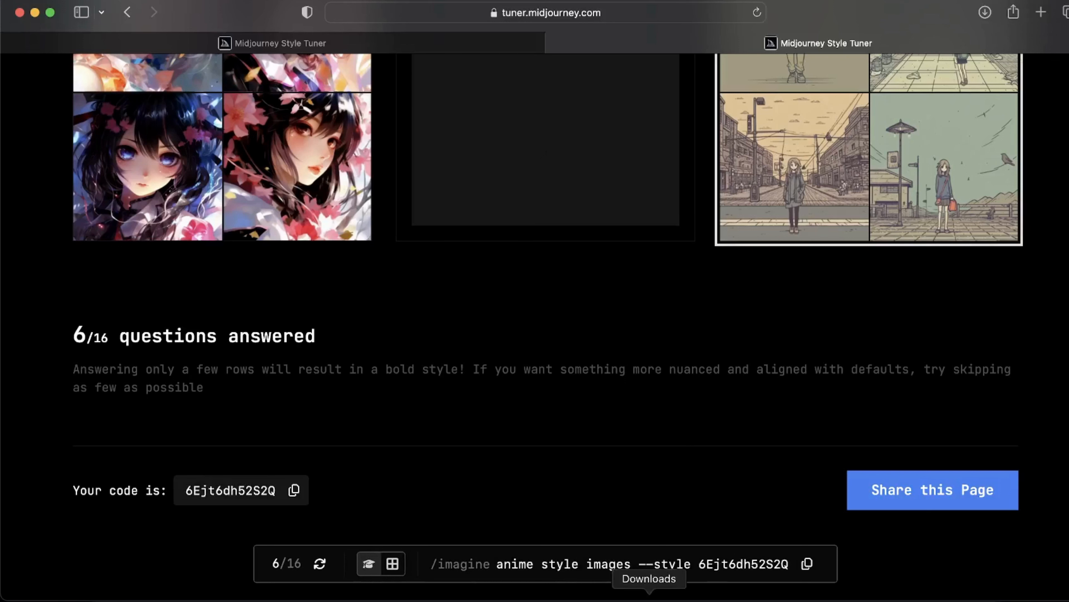
{"action": "left_click", "coordinate": [217, 156]}
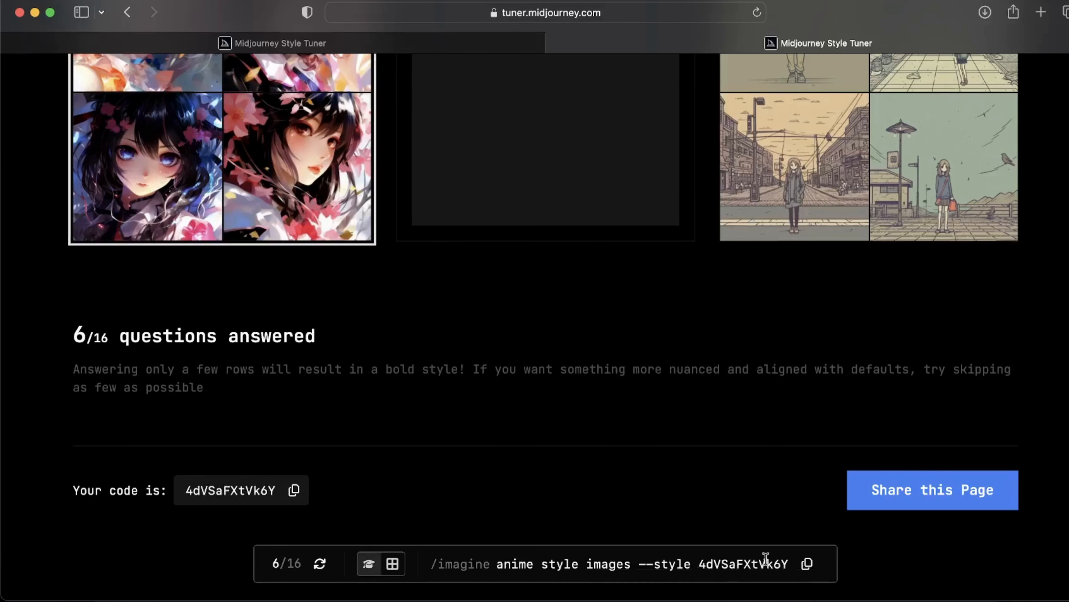
{"action": "left_click", "coordinate": [564, 149]}
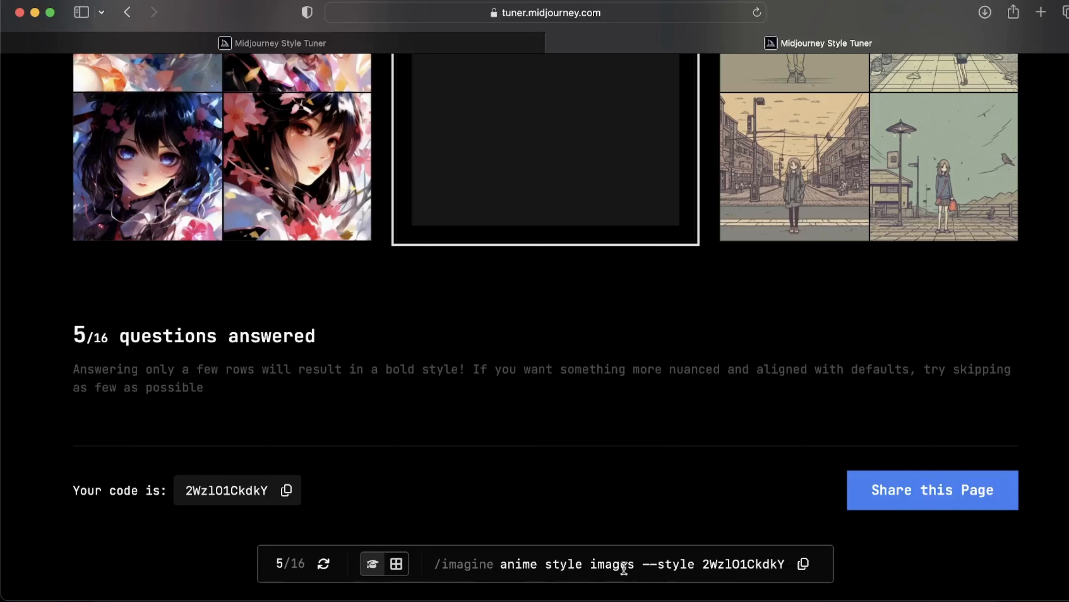
Copy the tuned prompt, switch to Discord, and submit an /imagine prompt to Midjourney Bot reading "goku anime style images --style 2WzlO1CkdkY".
{"action": "left_click", "coordinate": [804, 564]}
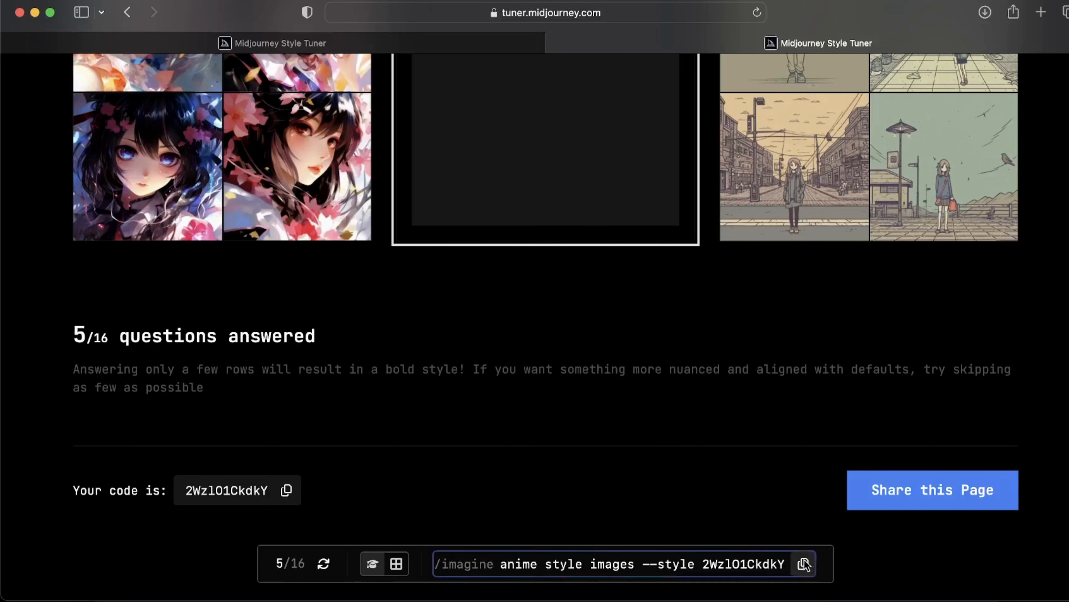
{"action": "left_click", "coordinate": [545, 595]}
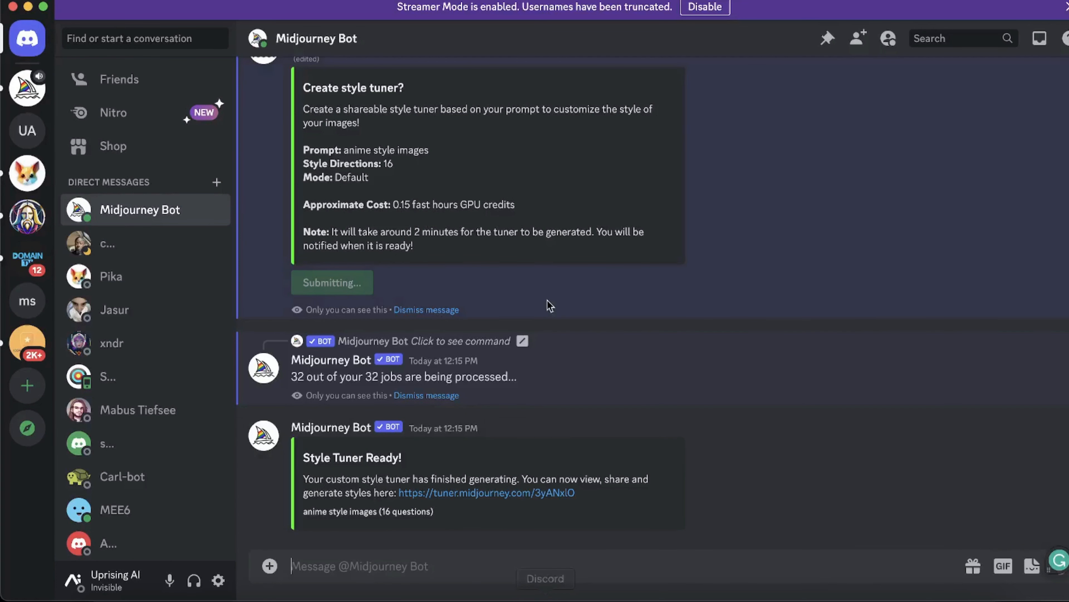
{"action": "type", "text": "/"}
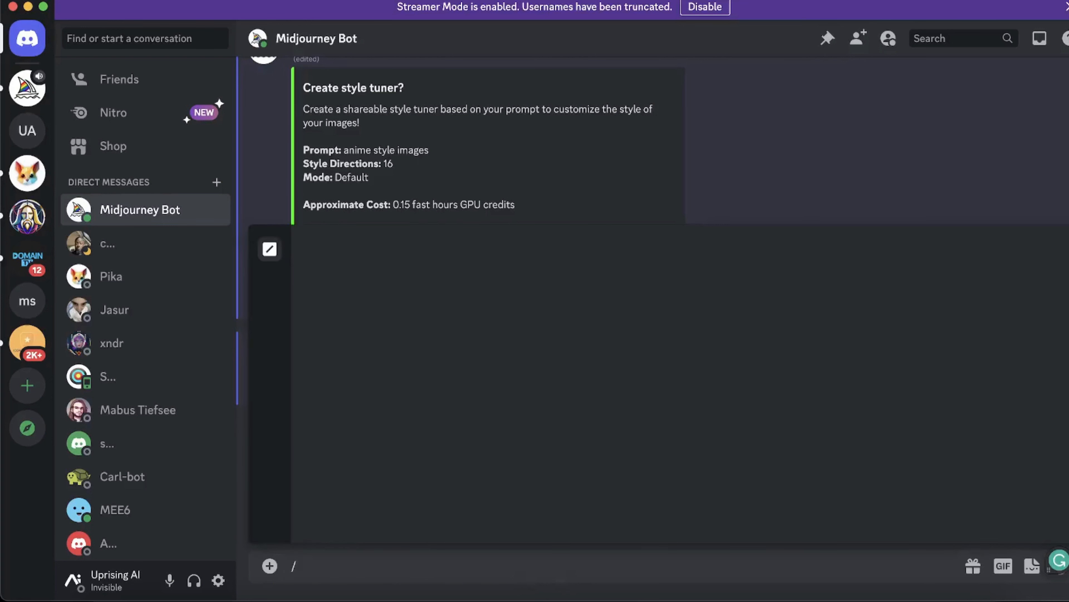
{"action": "key", "text": "Return"}
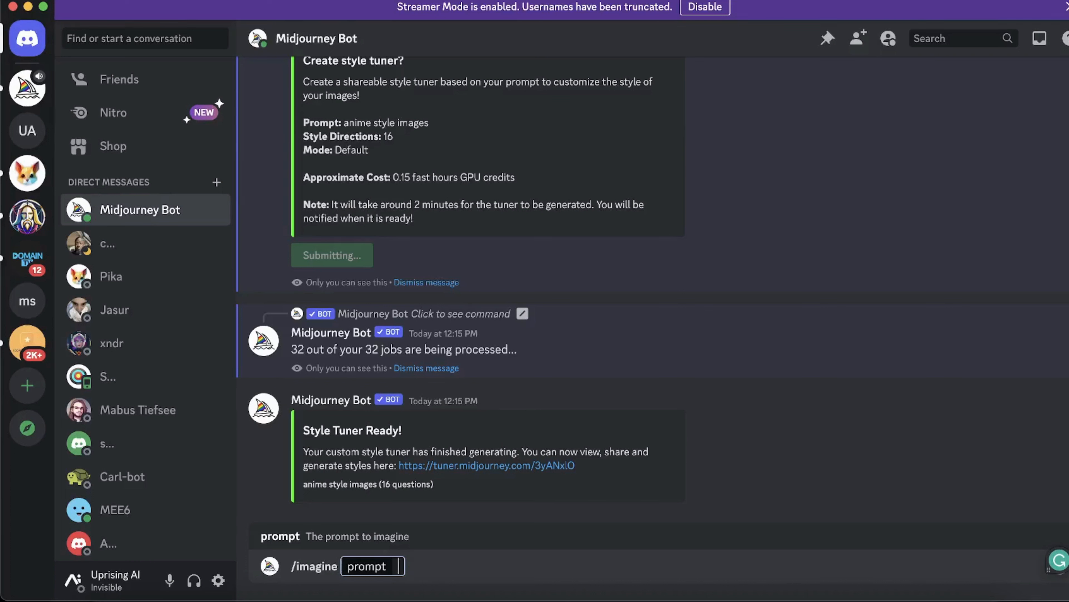
{"action": "type", "text": "goku"}
{"action": "key", "text": "super+v"}
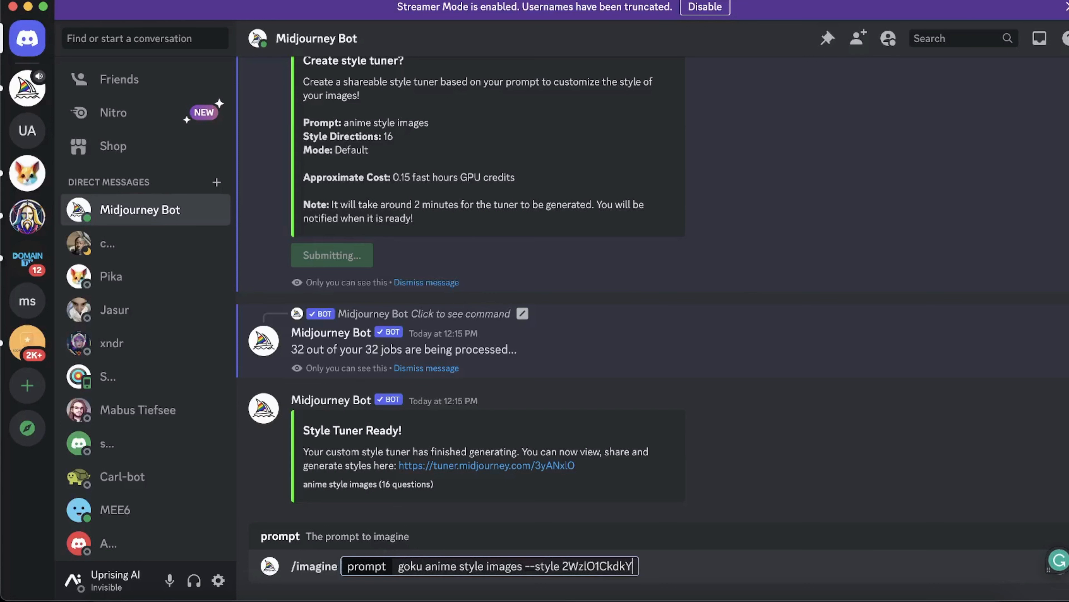
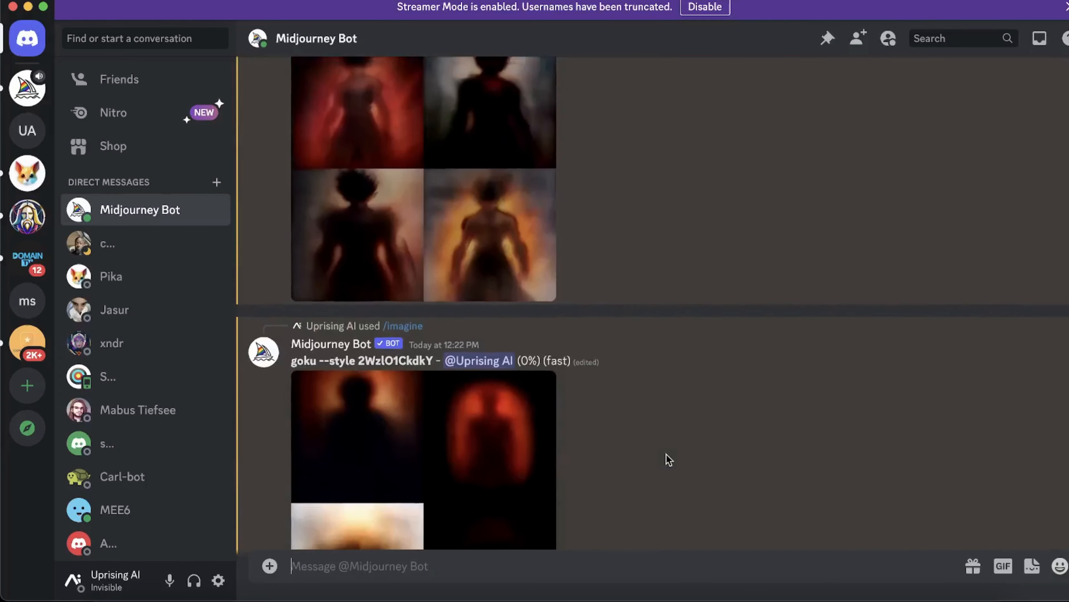
Follow both goku generations and view an enlarged image grid for each of the two prompts.
{"action": "scroll", "coordinate": [669, 459], "scroll_direction": "up", "scroll_amount": 3}
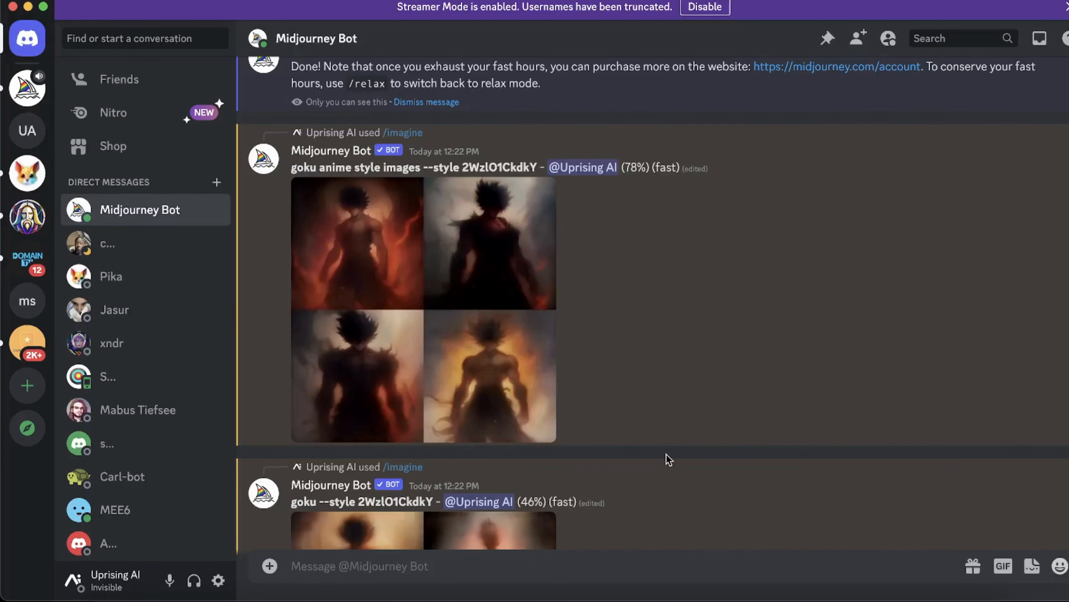
{"action": "scroll", "coordinate": [669, 459], "scroll_direction": "down", "scroll_amount": 5}
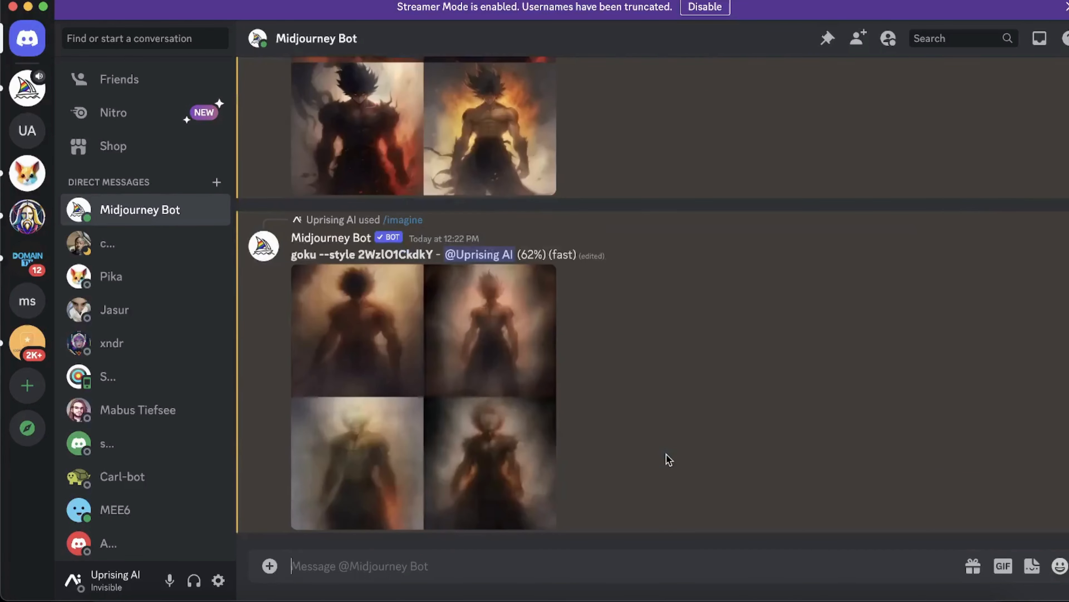
{"action": "scroll", "coordinate": [668, 459], "scroll_direction": "up", "scroll_amount": 3}
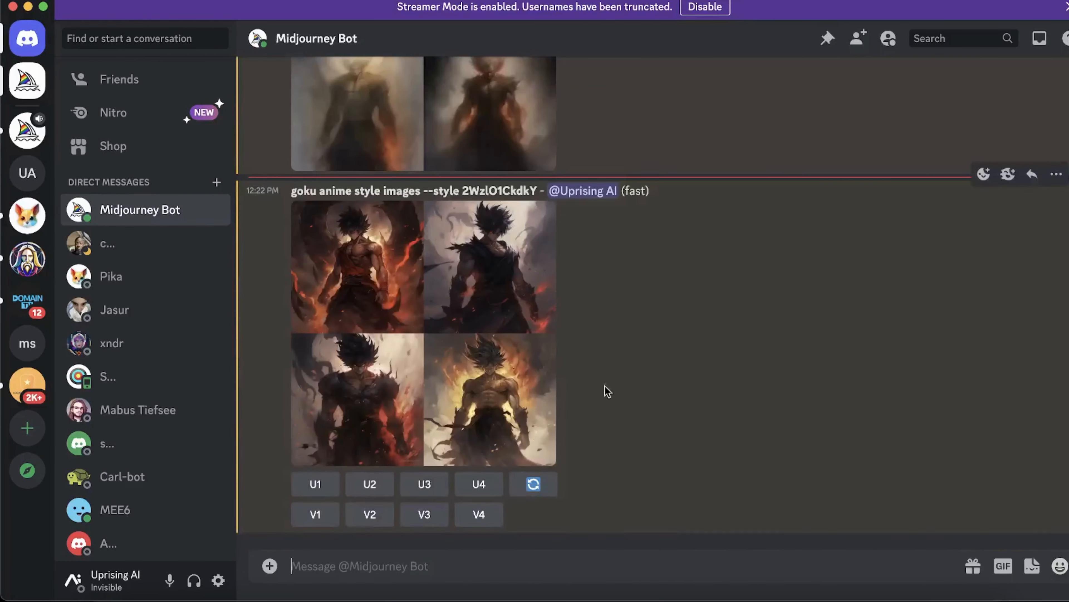
{"action": "left_click", "coordinate": [448, 330]}
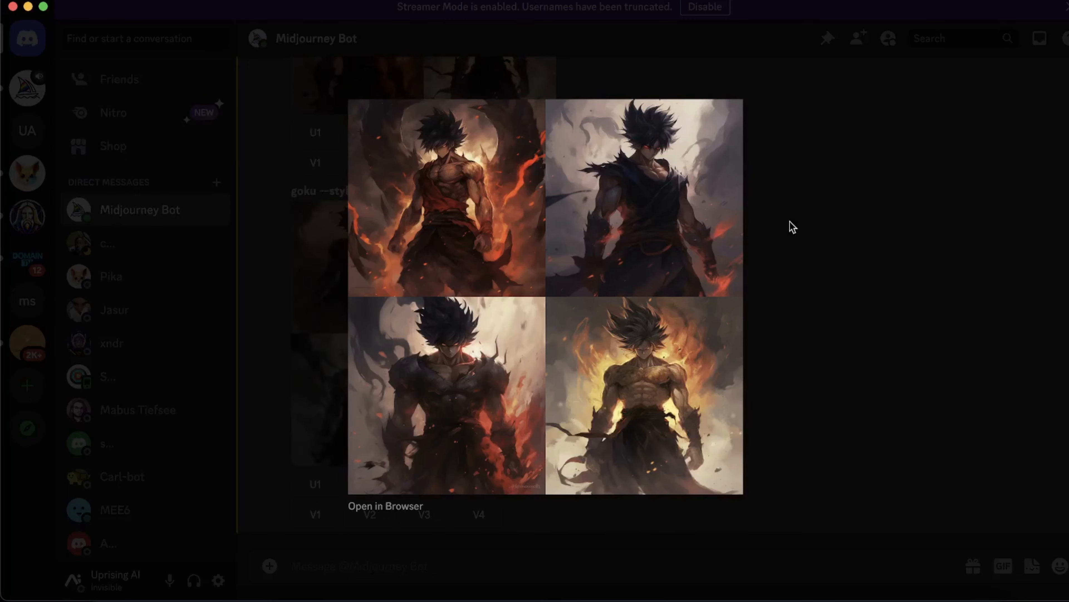
{"action": "left_click", "coordinate": [793, 227]}
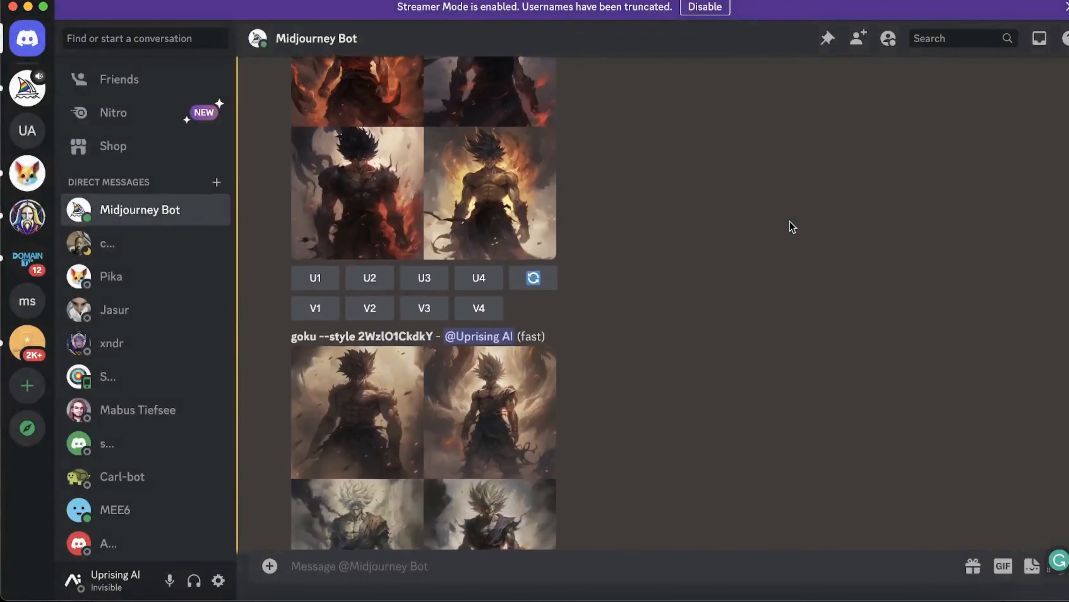
{"action": "left_click", "coordinate": [426, 324]}
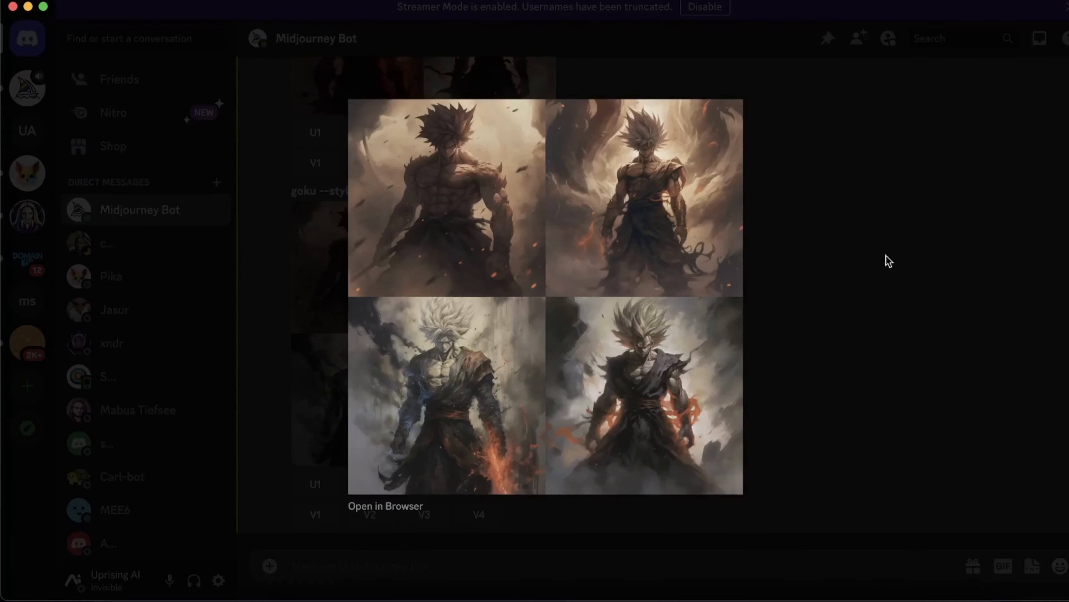
{"action": "left_click", "coordinate": [881, 263]}
Compare the results with and without "anime style images" in the prompt, and enlarge the grid of the longer prompt.
{"action": "scroll", "coordinate": [628, 282], "scroll_direction": "up", "scroll_amount": 5}
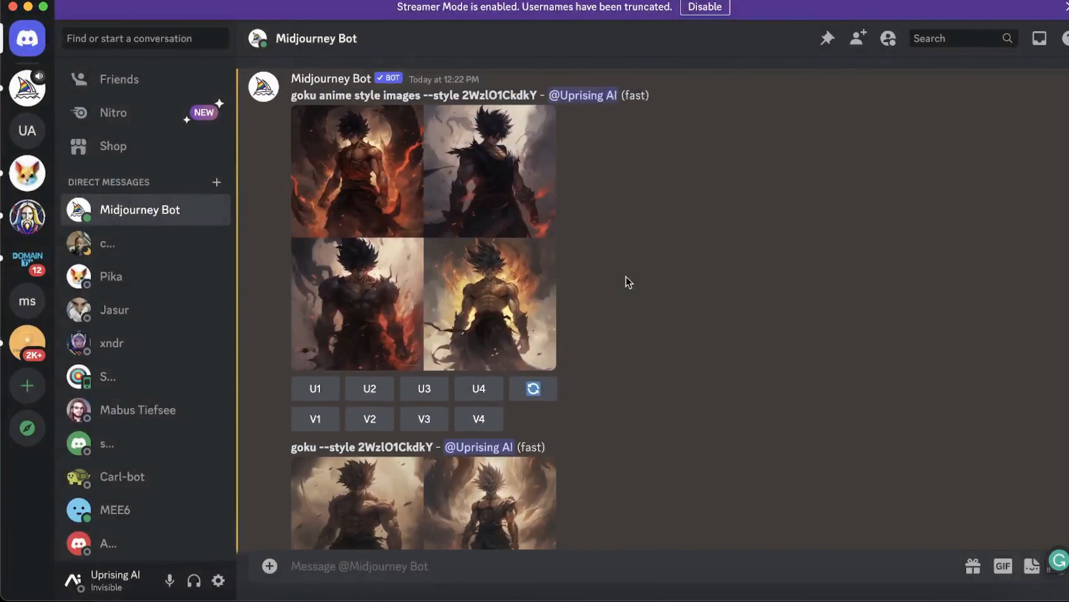
{"action": "scroll", "coordinate": [627, 282], "scroll_direction": "up", "scroll_amount": 1}
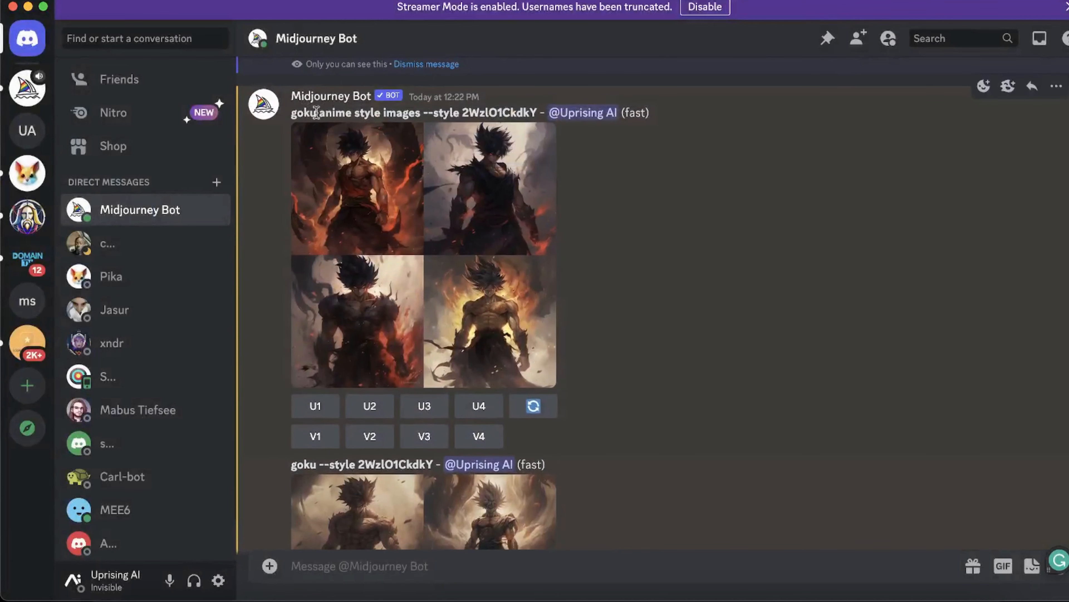
{"action": "scroll", "coordinate": [636, 270], "scroll_direction": "down", "scroll_amount": 5}
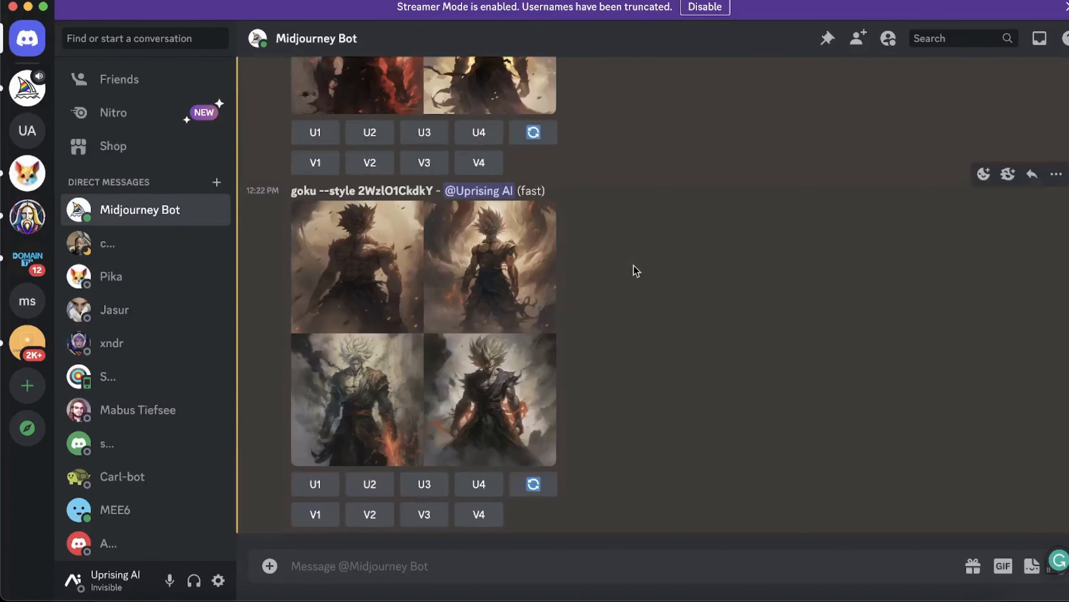
{"action": "scroll", "coordinate": [458, 295], "scroll_direction": "up", "scroll_amount": 5}
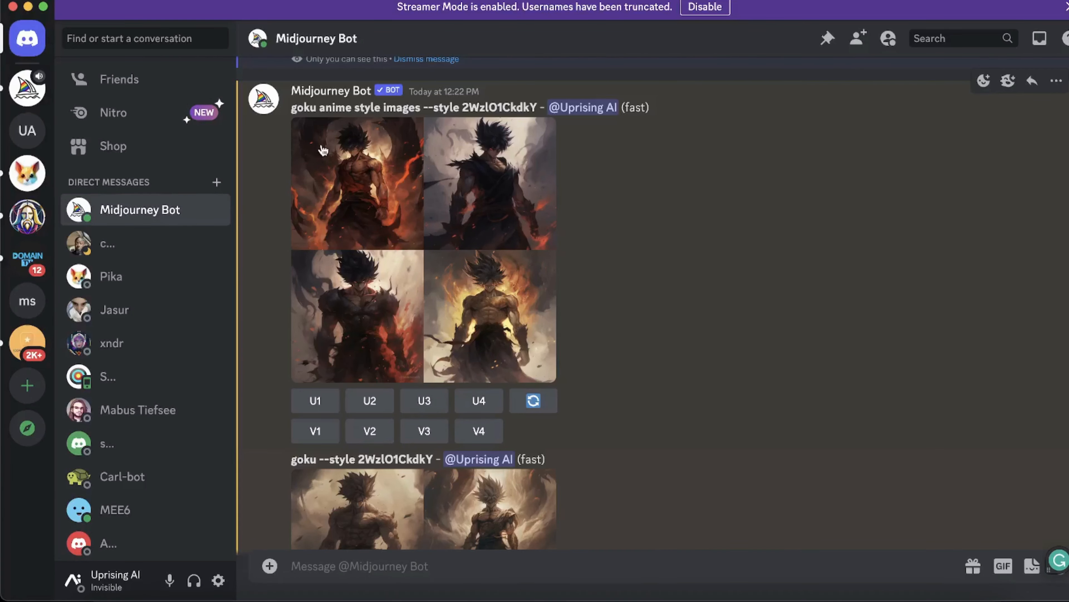
{"action": "left_click", "coordinate": [438, 238]}
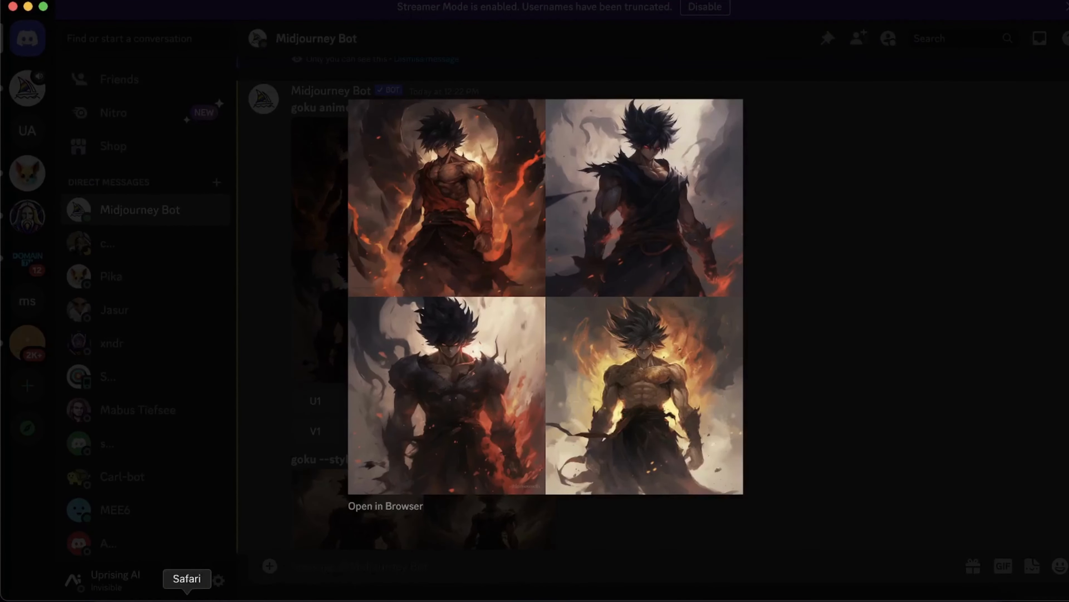
Switch to the Style Tuner page in Safari and examine the picked styles in rows 12 and 11 against the generated images.
{"action": "left_click", "coordinate": [186, 597]}
{"action": "scroll", "coordinate": [658, 321], "scroll_direction": "up", "scroll_amount": 15}
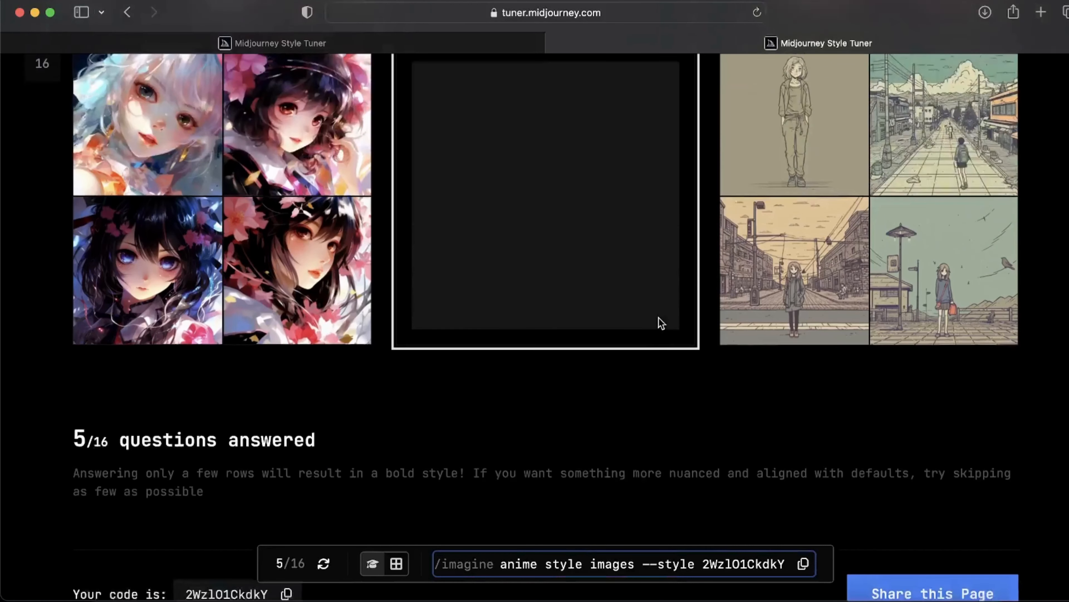
{"action": "scroll", "coordinate": [661, 323], "scroll_direction": "up", "scroll_amount": 10}
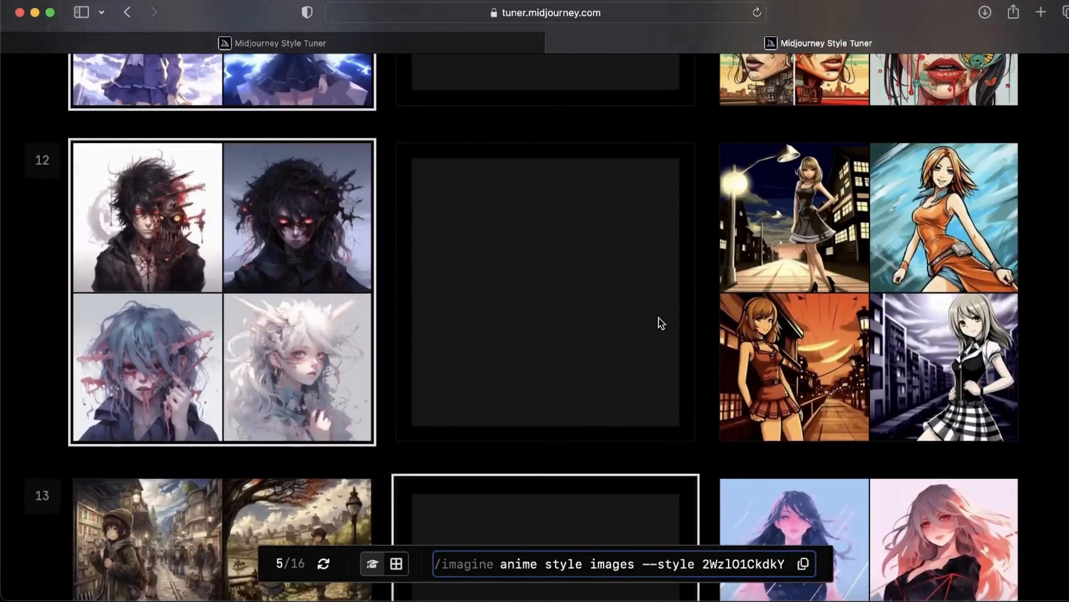
{"action": "scroll", "coordinate": [190, 290], "scroll_direction": "up", "scroll_amount": 10}
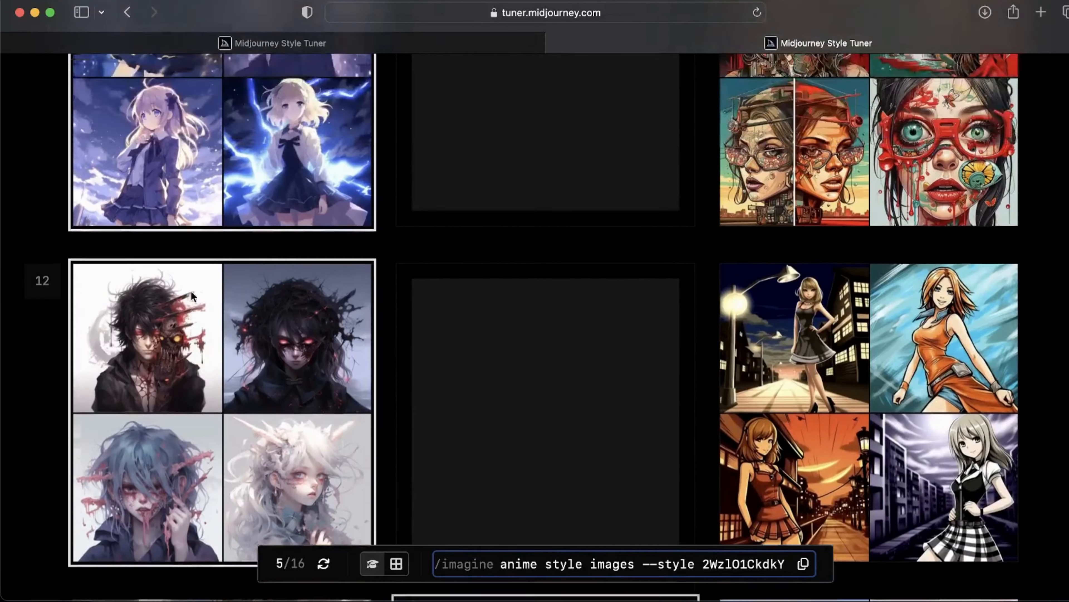
{"action": "scroll", "coordinate": [211, 362], "scroll_direction": "down", "scroll_amount": 4}
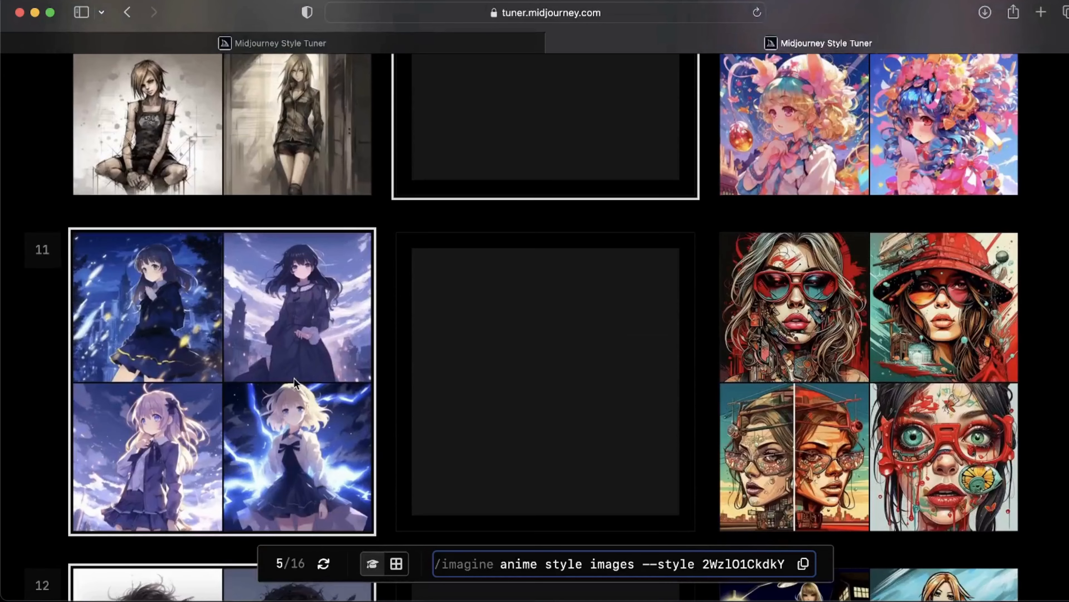
Examine the picked styles on the Style Tuner page from row 10 up to row 3 against the generated goku images.
{"action": "scroll", "coordinate": [295, 379], "scroll_direction": "up", "scroll_amount": 10}
{"action": "scroll", "coordinate": [295, 379], "scroll_direction": "up", "scroll_amount": 10}
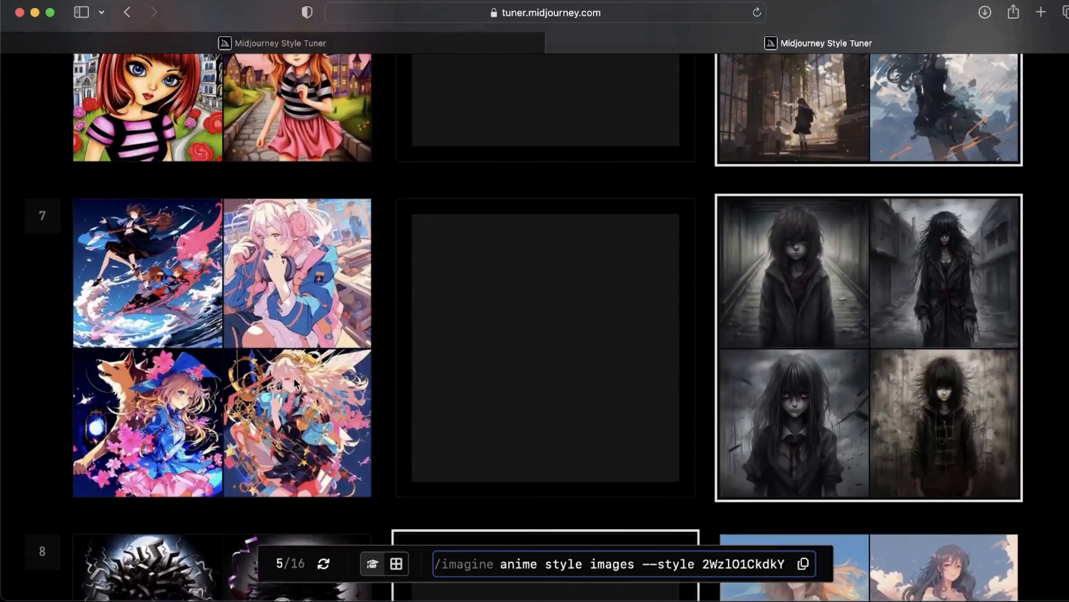
{"action": "scroll", "coordinate": [823, 317], "scroll_direction": "up", "scroll_amount": 5}
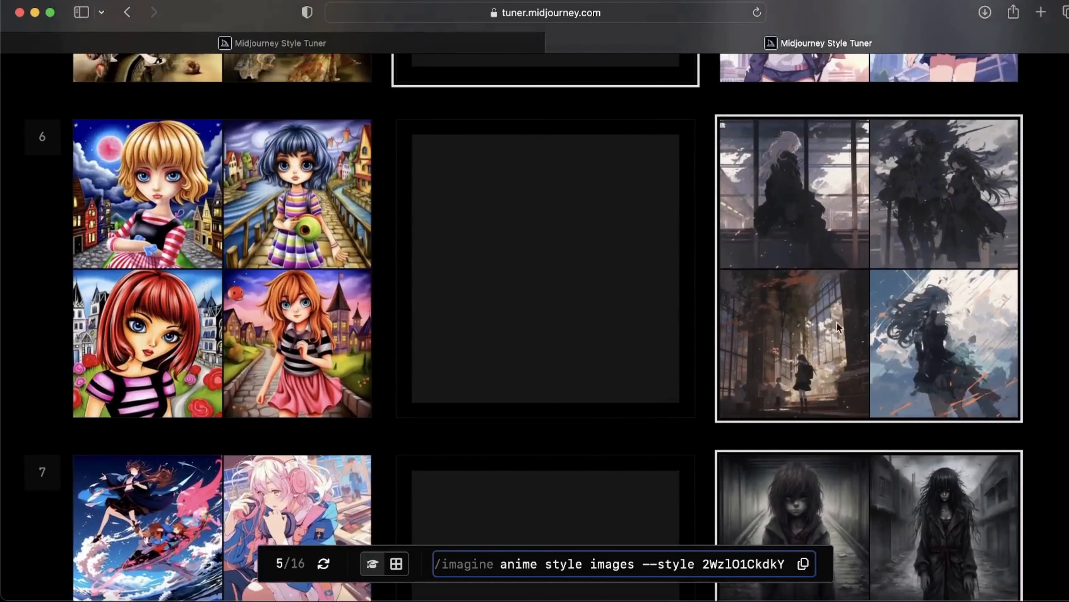
{"action": "scroll", "coordinate": [889, 191], "scroll_direction": "up", "scroll_amount": 10}
{"action": "scroll", "coordinate": [889, 196], "scroll_direction": "up", "scroll_amount": 5}
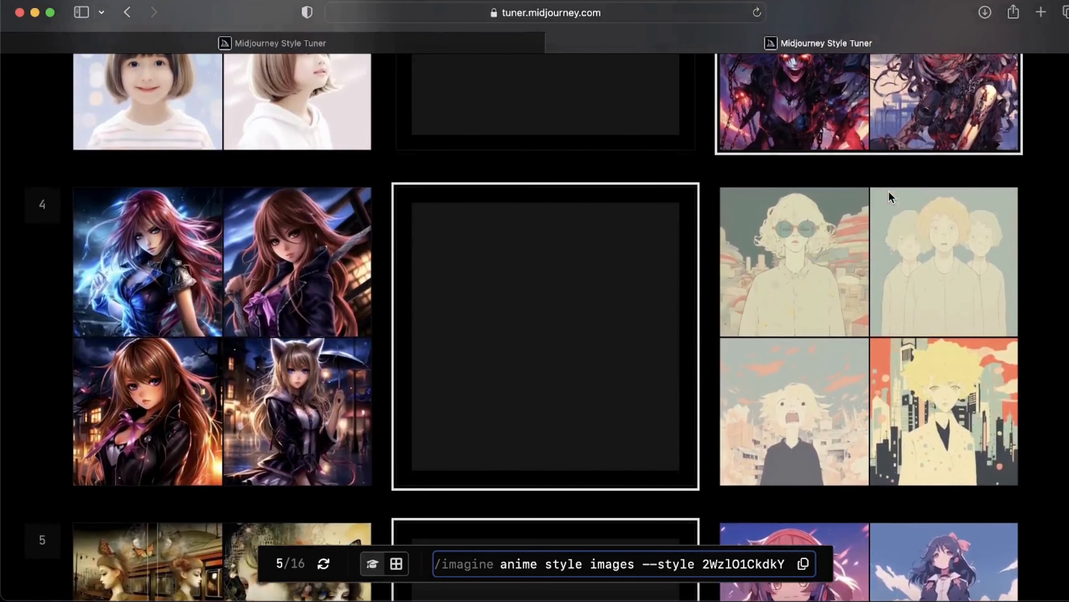
{"action": "scroll", "coordinate": [889, 191], "scroll_direction": "up", "scroll_amount": 8}
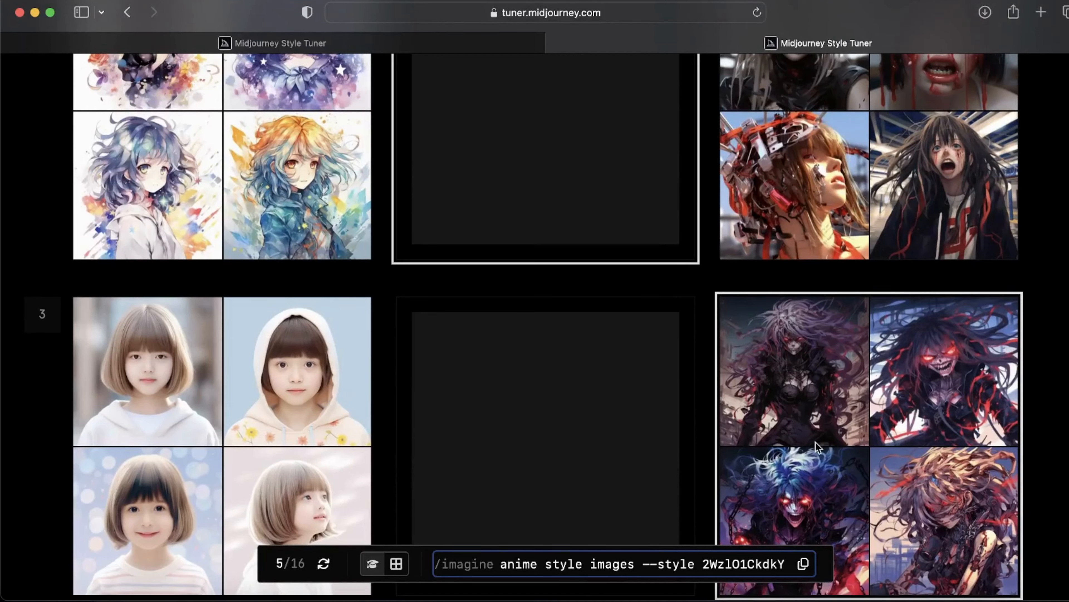
Switch to Discord, close the enlarged image, and copy "anime style images --style 2WzlO1CkdkY" from the longer goku prompt.
{"action": "left_click", "coordinate": [546, 594]}
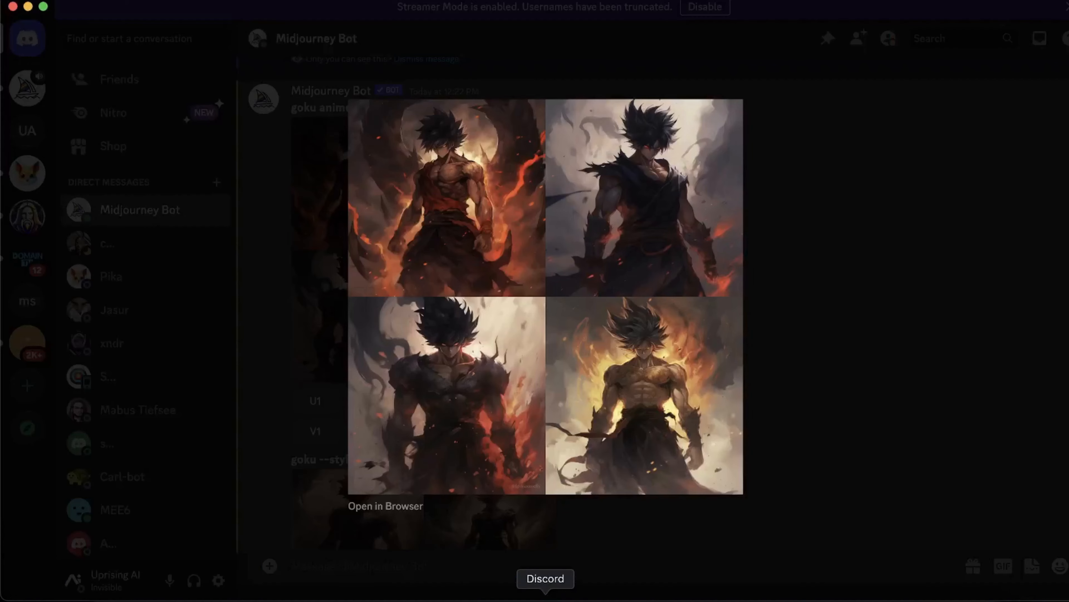
{"action": "left_click", "coordinate": [836, 351]}
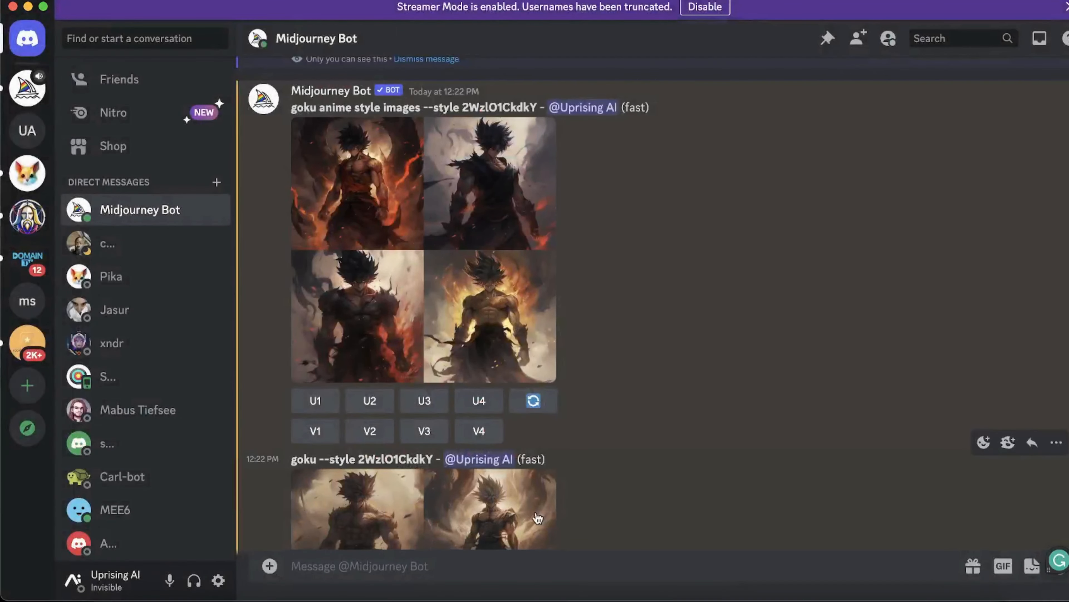
{"action": "scroll", "coordinate": [538, 517], "scroll_direction": "up", "scroll_amount": 3}
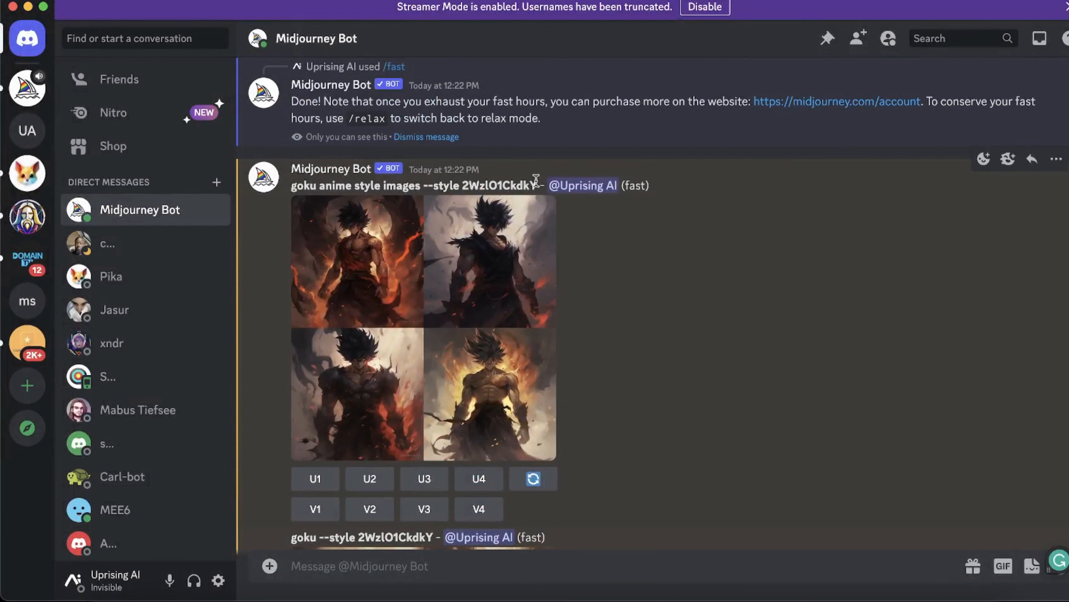
{"action": "left_click_drag", "start_coordinate": [537, 186], "coordinate": [322, 188]}
{"action": "key", "text": "super+c"}
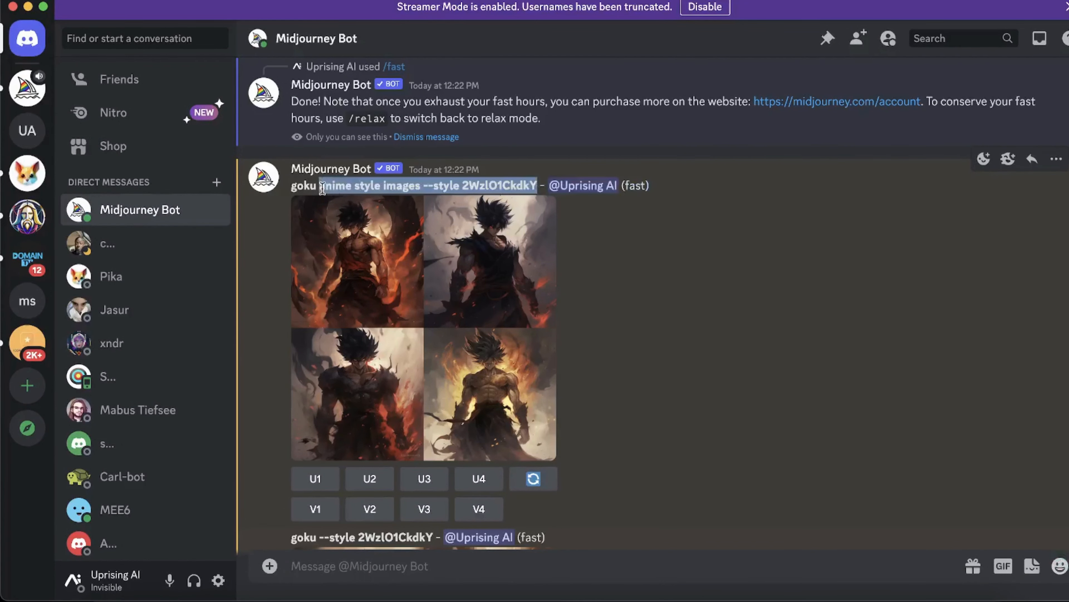
Start an /imagine prompt to Midjourney Bot with the subject "wonder woman".
{"action": "left_click", "coordinate": [550, 565]}
{"action": "type", "text": "/"}
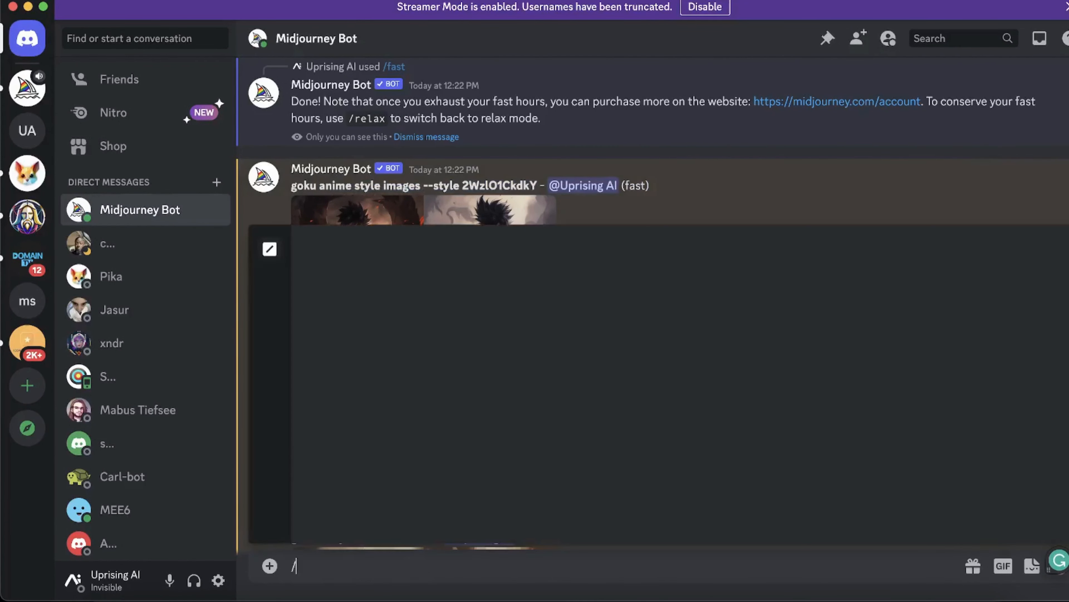
{"action": "key", "text": "Return"}
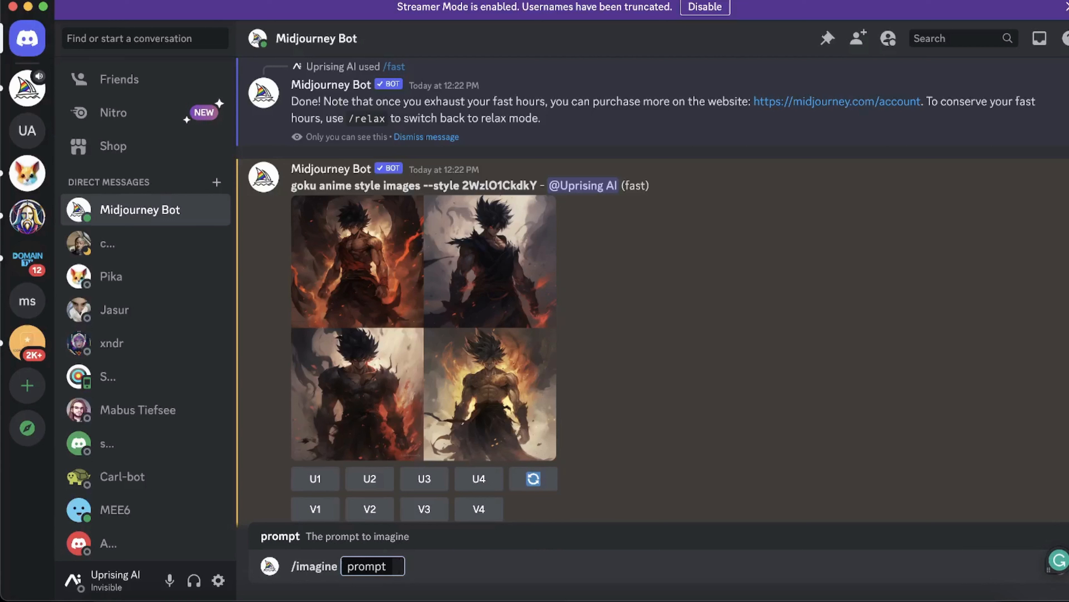
{"action": "type", "text": "wonder ow"}
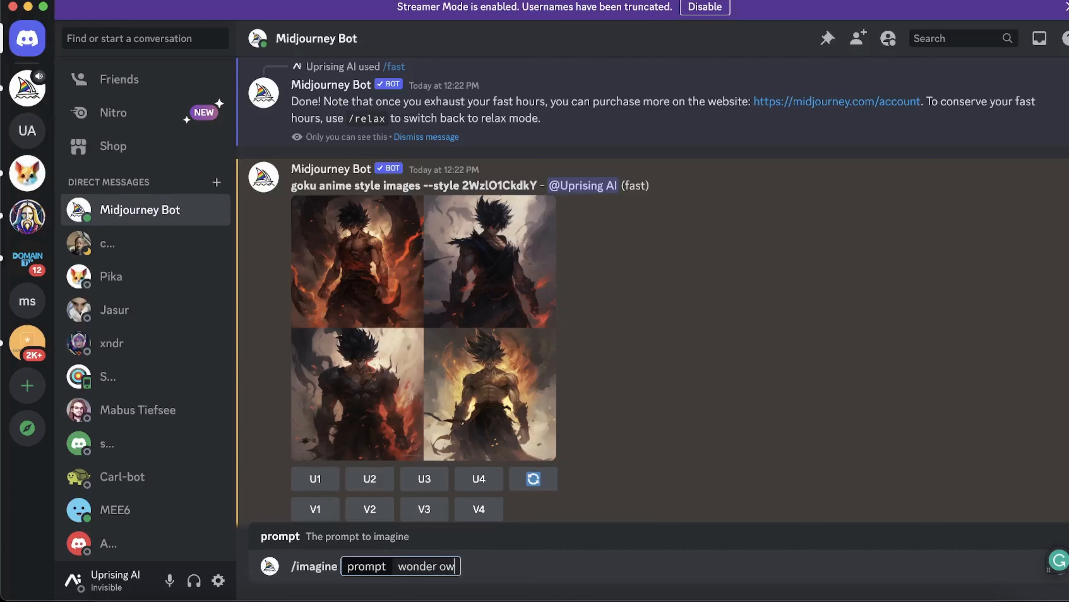
{"action": "key", "text": "BackSpace"}
{"action": "key", "text": "BackSpace"}
{"action": "type", "text": "woman -"}
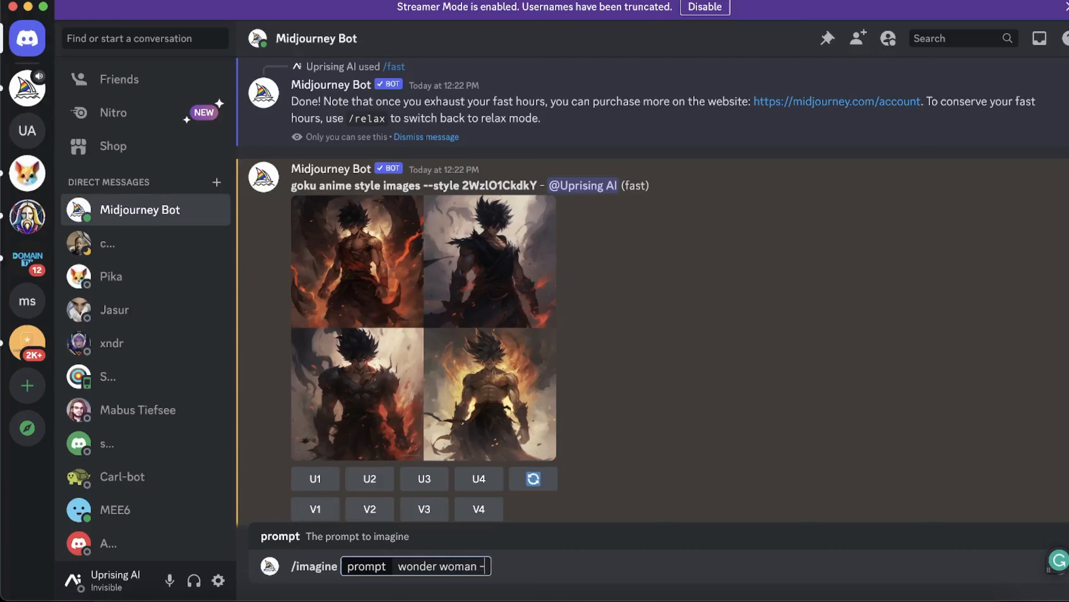
{"action": "type", "text": "-"}
{"action": "key", "text": "BackSpace"}
{"action": "key", "text": "BackSpace"}
{"action": "key", "text": "BackSpace"}
Append the copied style text and submit the prompt as "wonder woman anime style images --style 2WzlO1CkdkY".
{"action": "key", "text": "super+v"}
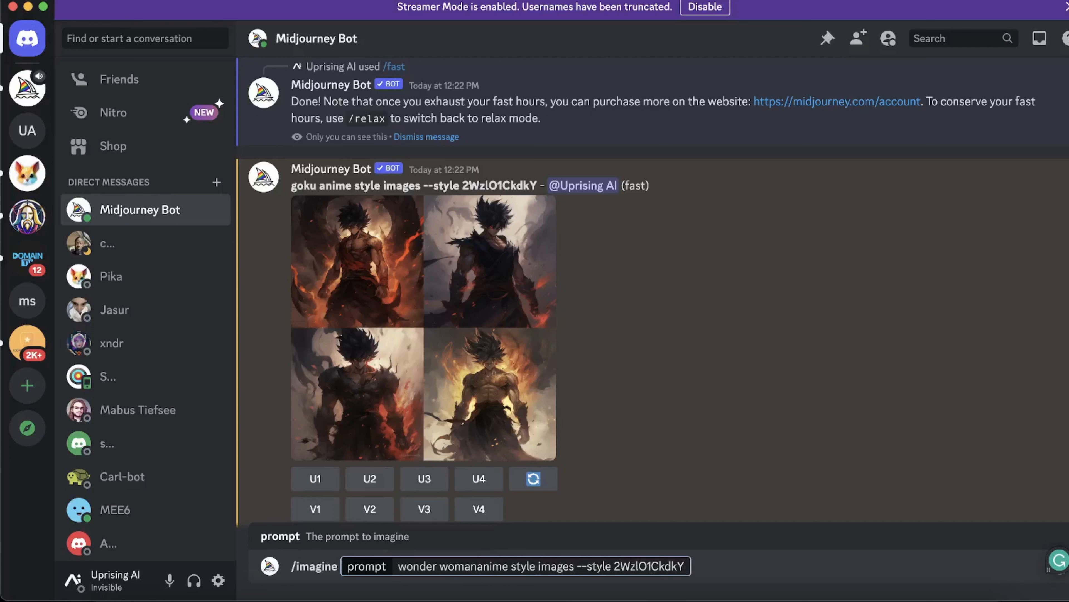
{"action": "left_click", "coordinate": [477, 566]}
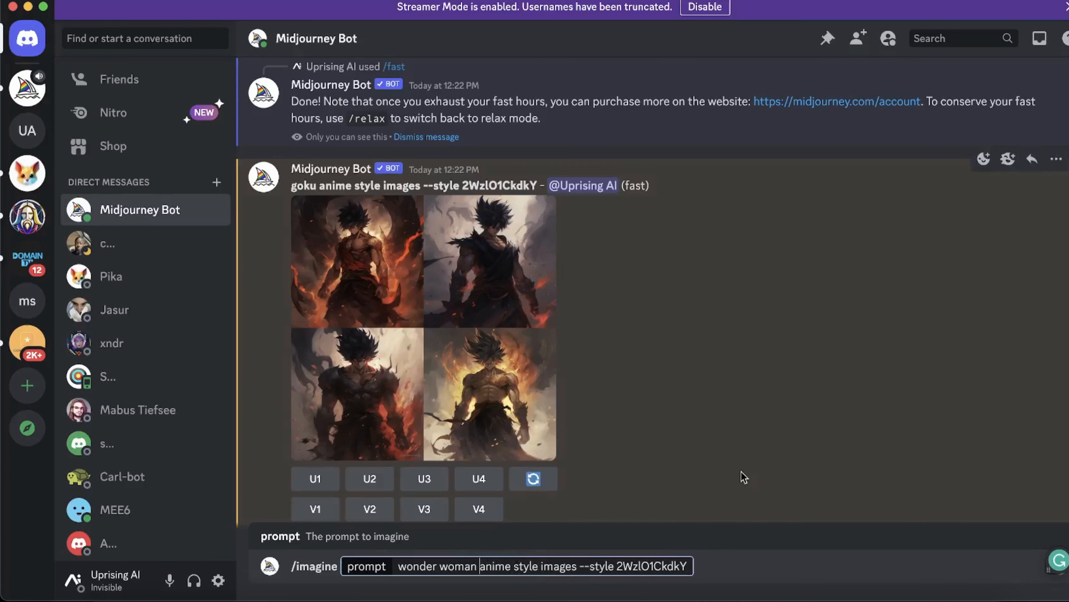
{"action": "key", "text": "Return"}
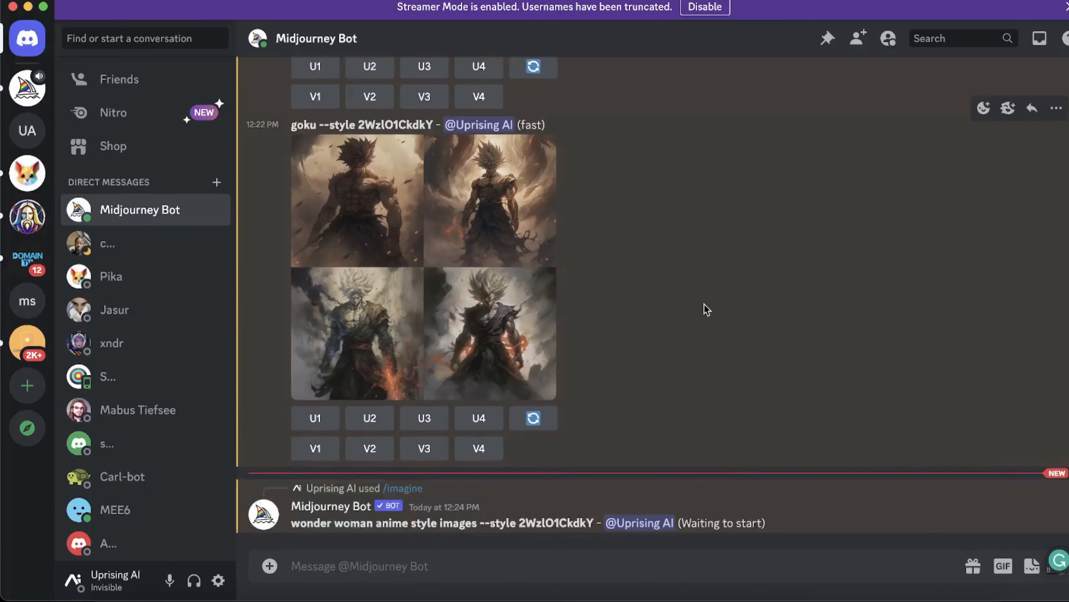
Review both goku image grids while following the wonder woman generation.
{"action": "scroll", "coordinate": [704, 305], "scroll_direction": "up", "scroll_amount": 8}
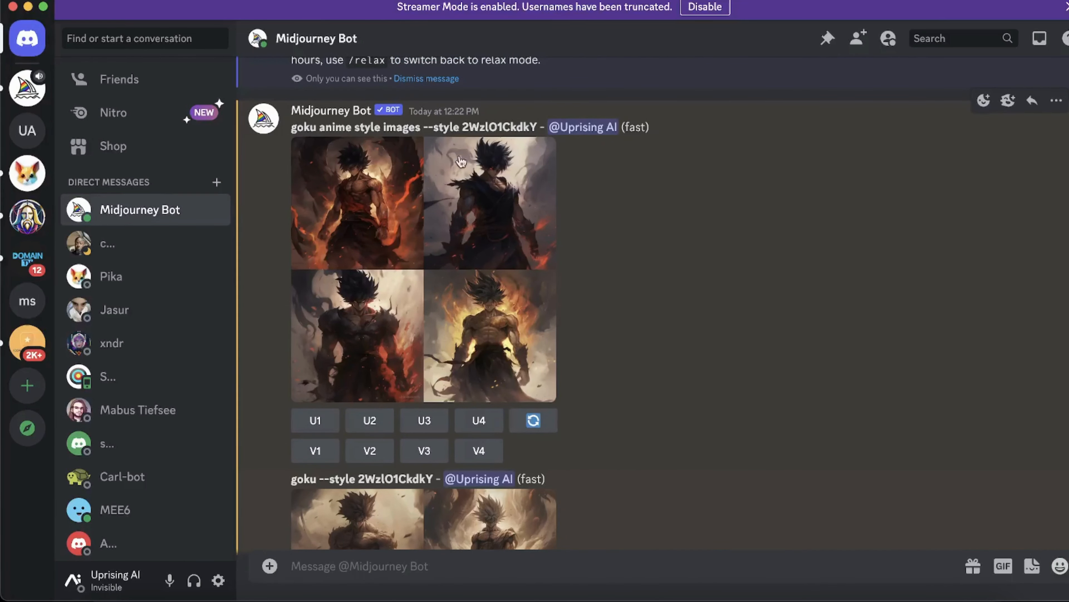
{"action": "scroll", "coordinate": [802, 459], "scroll_direction": "down", "scroll_amount": 8}
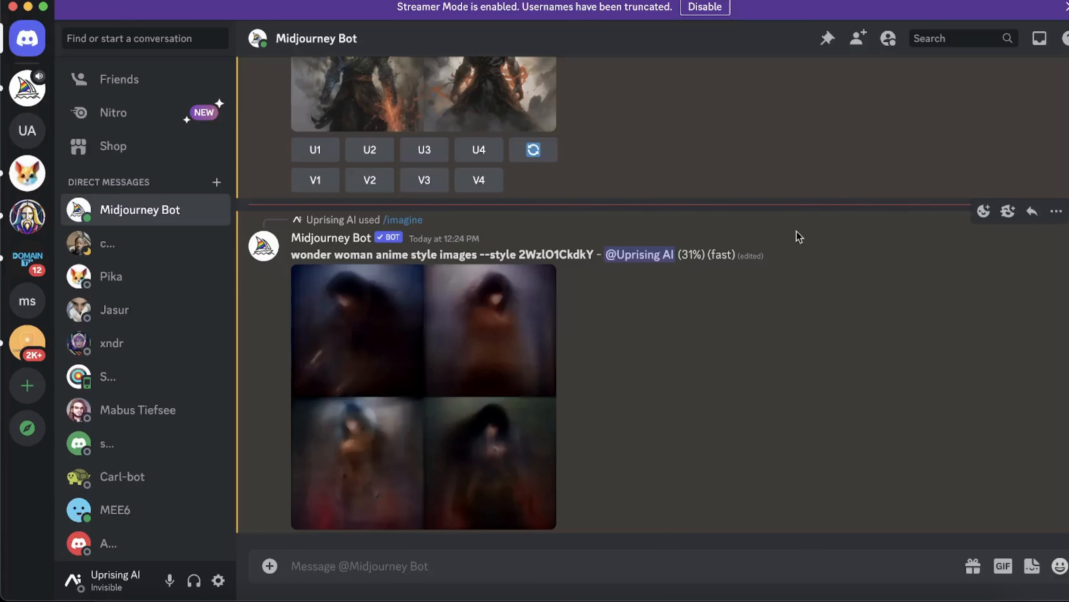
{"action": "scroll", "coordinate": [797, 231], "scroll_direction": "up", "scroll_amount": 5}
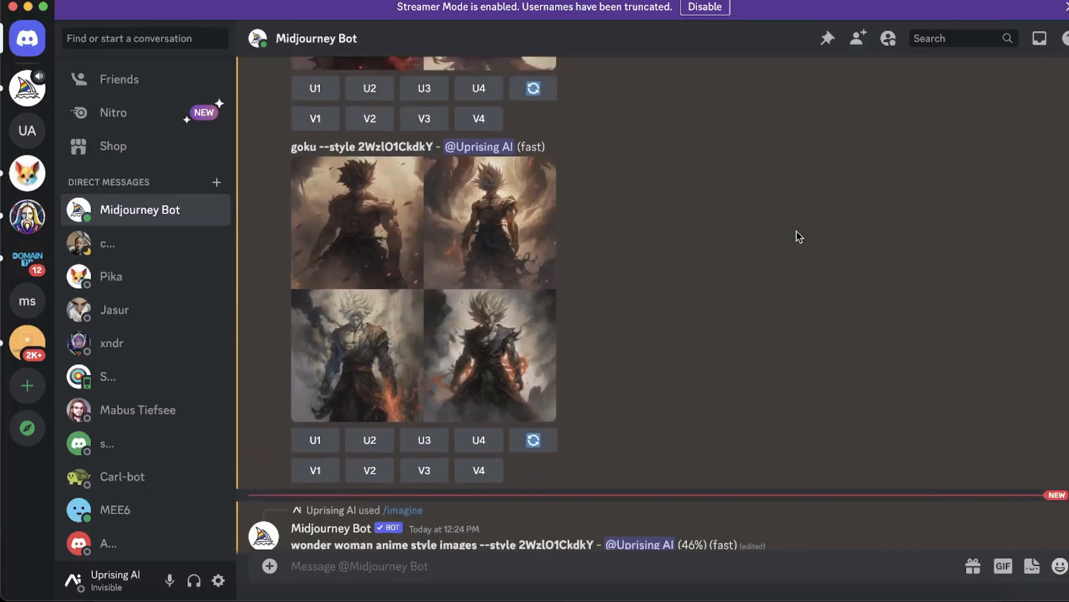
{"action": "scroll", "coordinate": [799, 237], "scroll_direction": "up", "scroll_amount": 6}
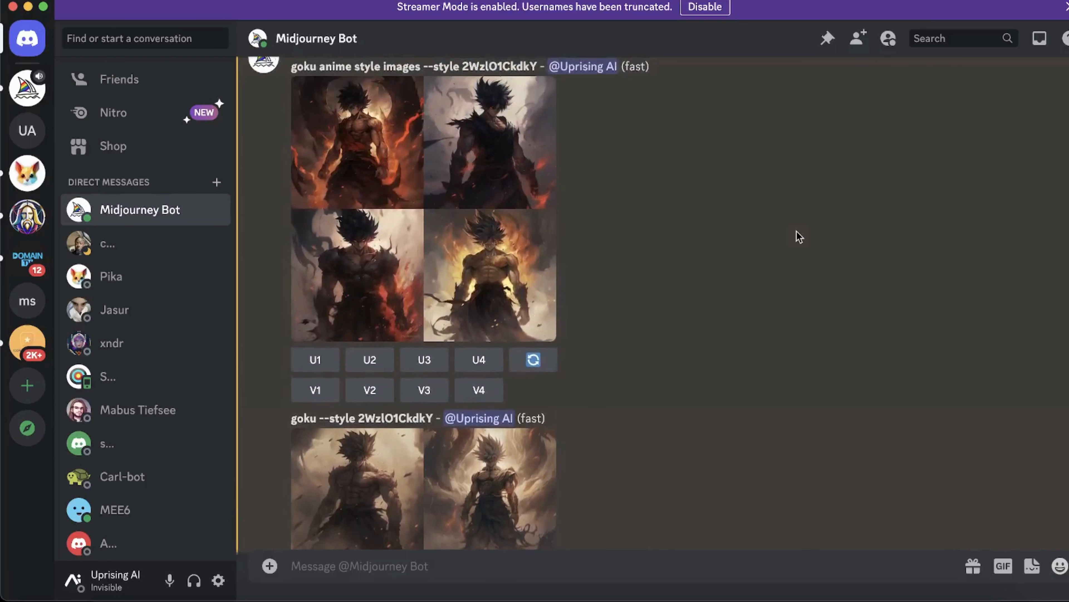
{"action": "scroll", "coordinate": [799, 237], "scroll_direction": "down", "scroll_amount": 10}
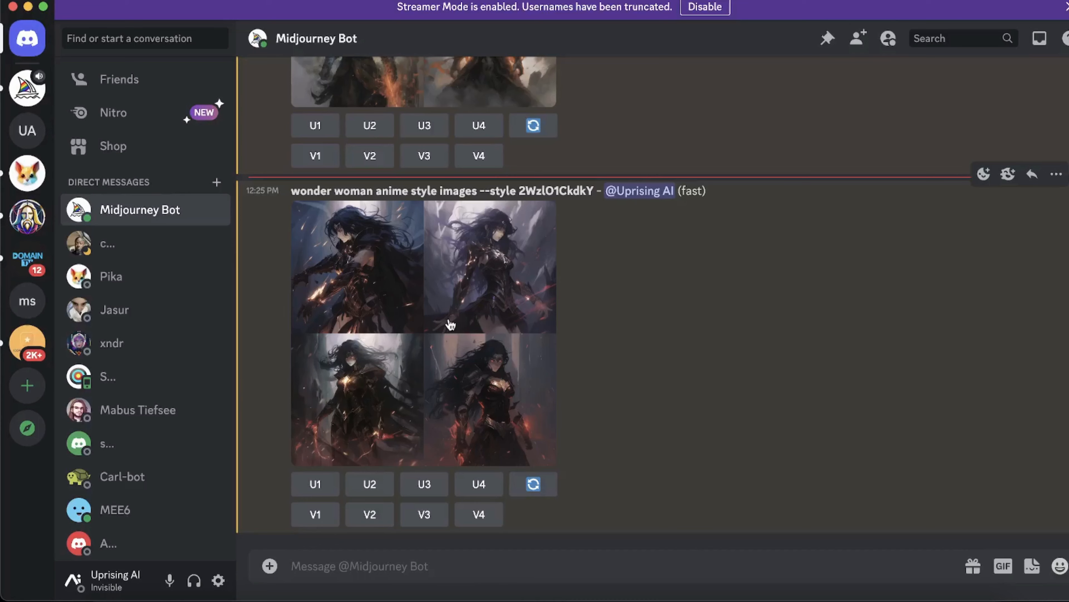
View the wonder woman image grid enlarged, close it, and compare its style with the goku grids.
{"action": "left_click", "coordinate": [449, 324]}
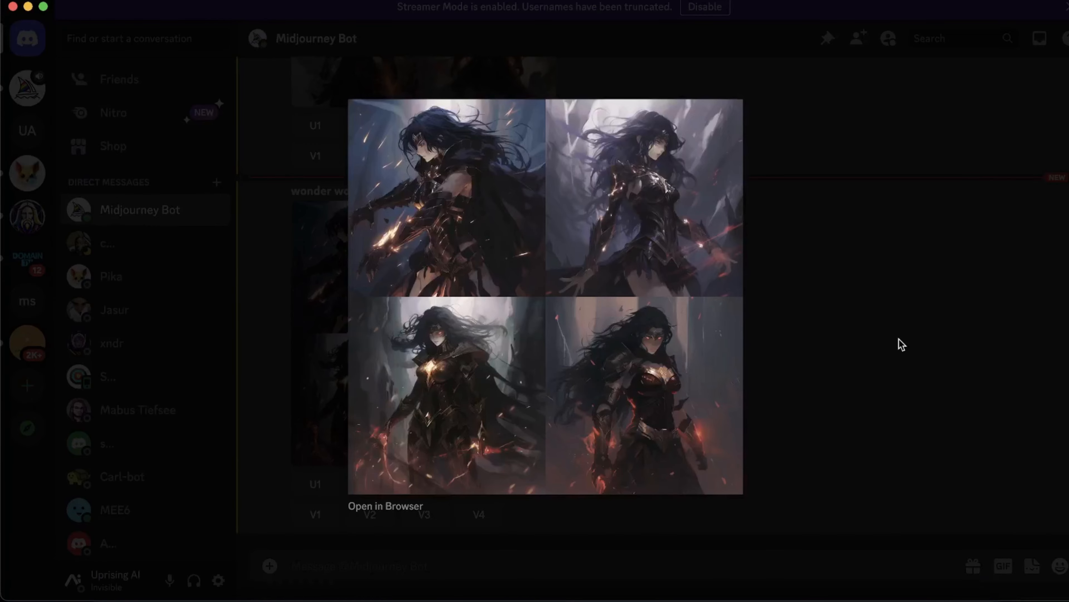
{"action": "left_click", "coordinate": [778, 324]}
{"action": "scroll", "coordinate": [777, 324], "scroll_direction": "up", "scroll_amount": 10}
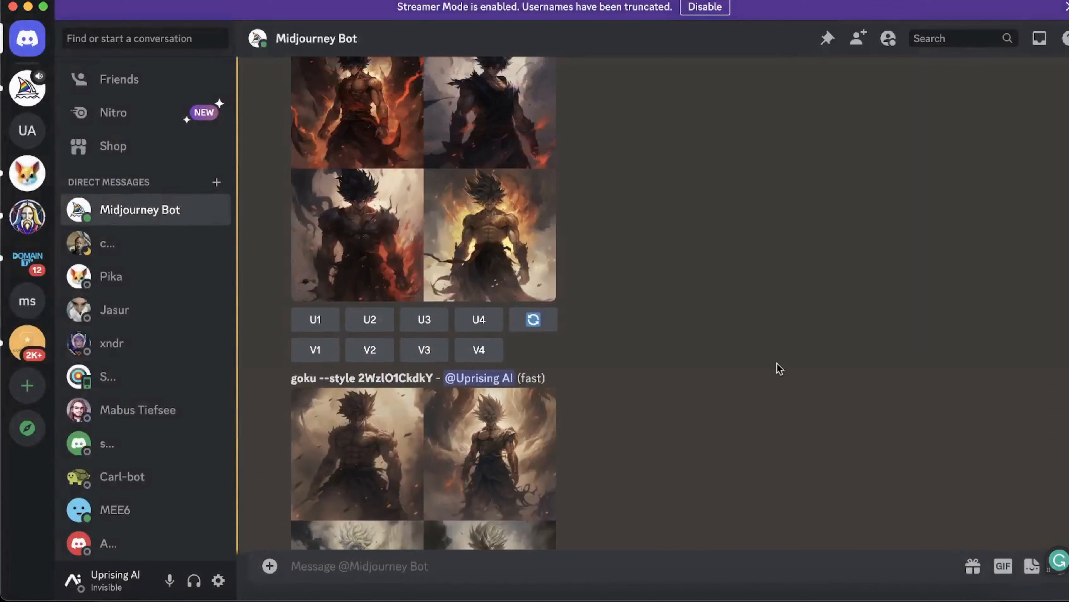
{"action": "scroll", "coordinate": [778, 368], "scroll_direction": "down", "scroll_amount": 5}
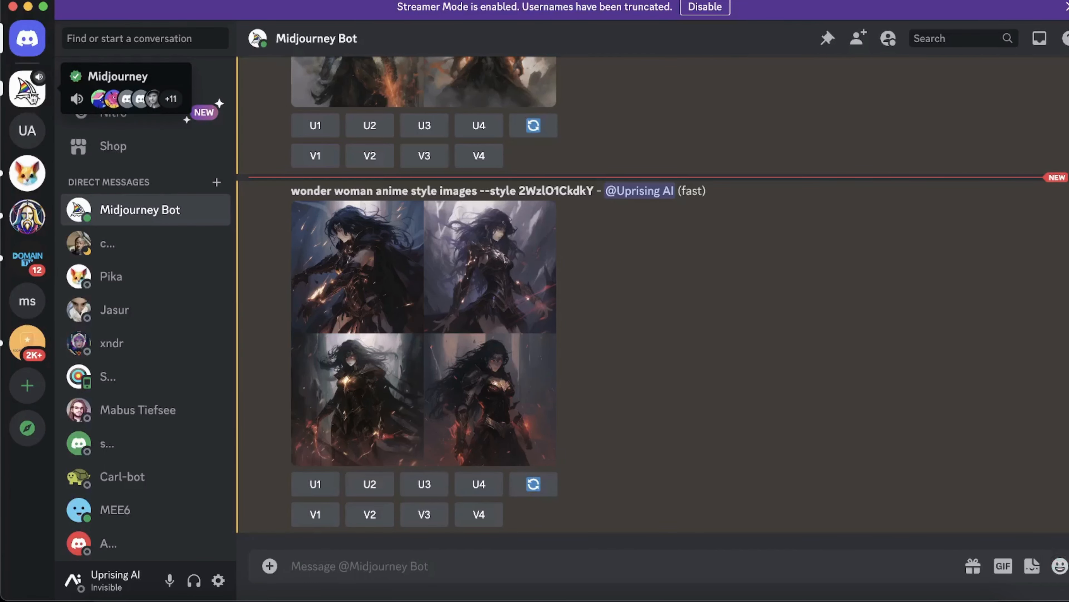
Open the Midjourney server's announcements and highlight CODE in the "/imagine cat --style CODE" usage instruction.
{"action": "left_click", "coordinate": [27, 88]}
{"action": "scroll", "coordinate": [632, 320], "scroll_direction": "down", "scroll_amount": 3}
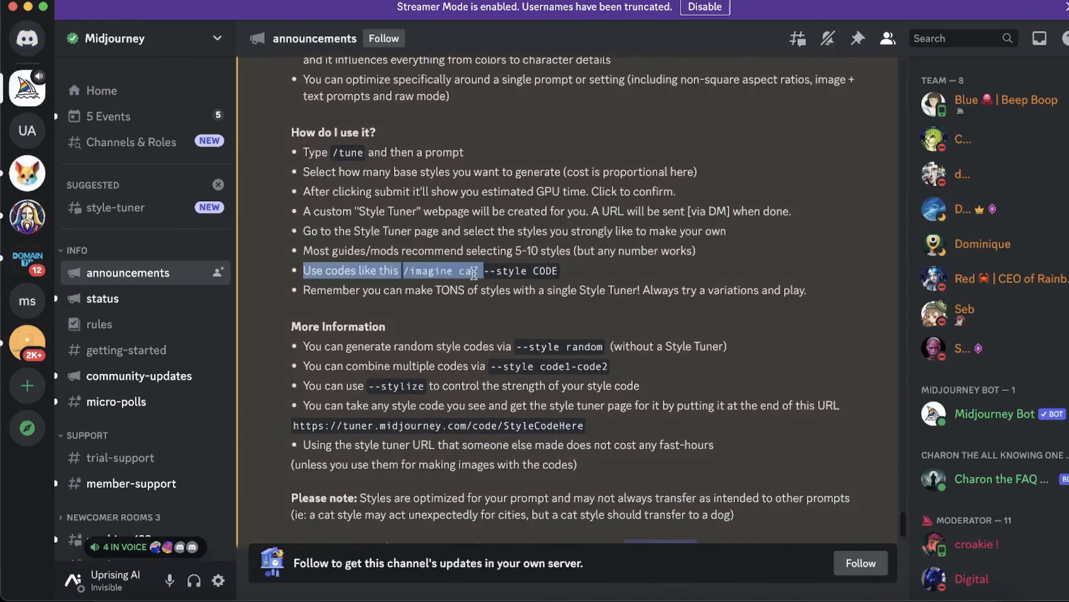
{"action": "left_click", "coordinate": [511, 278]}
{"action": "left_click_drag", "start_coordinate": [531, 270], "coordinate": [567, 274]}
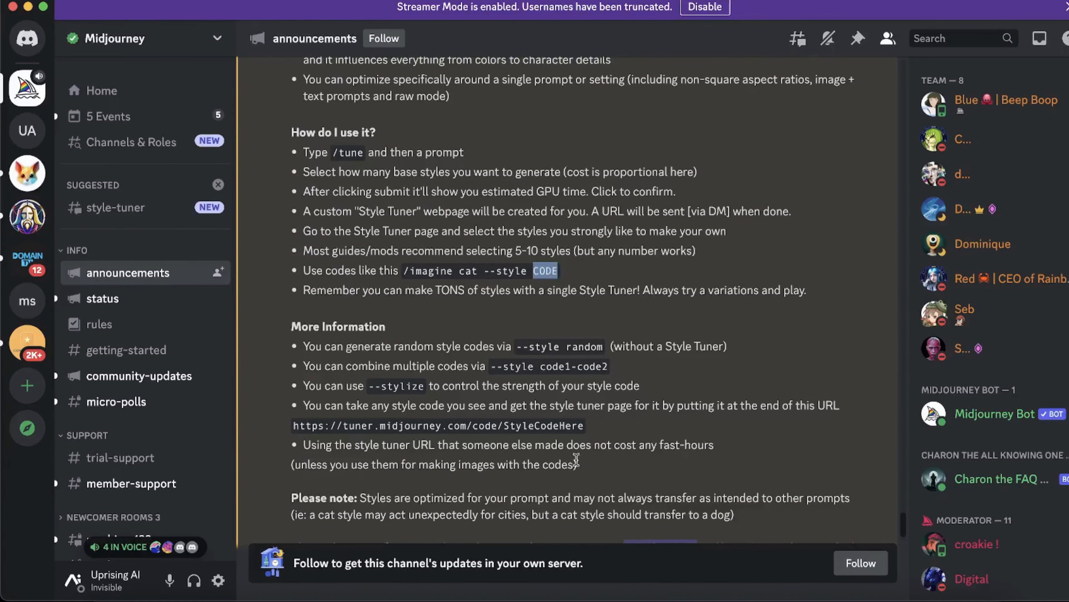
Switch to the Style Tuner page in Safari, highlight the style code 2WzlO1CkdkY in its prompt, and return to Discord.
{"action": "left_click", "coordinate": [187, 599]}
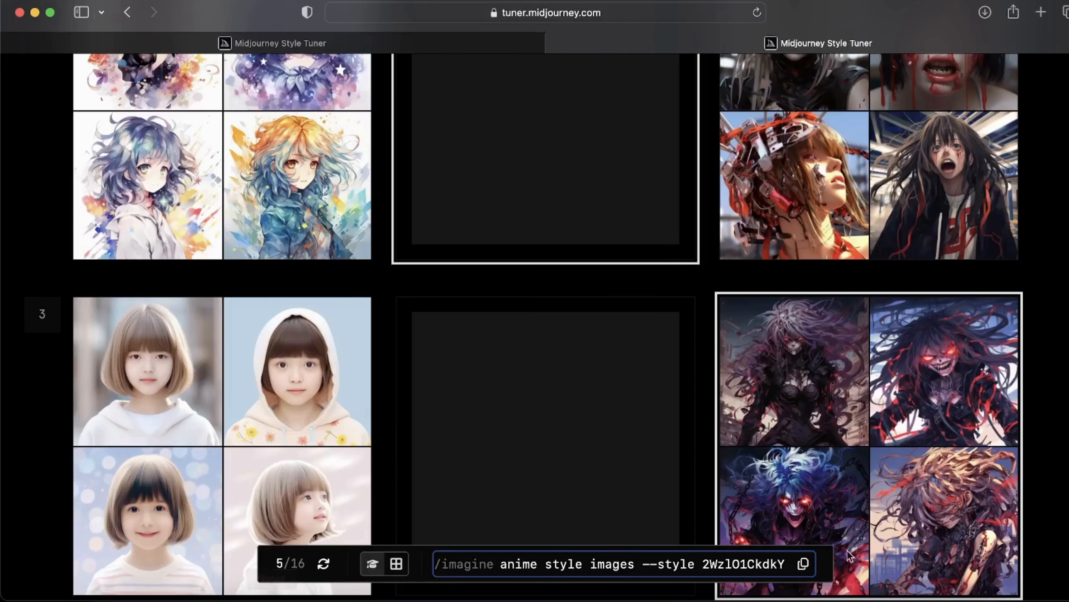
{"action": "left_click_drag", "start_coordinate": [701, 565], "coordinate": [782, 565]}
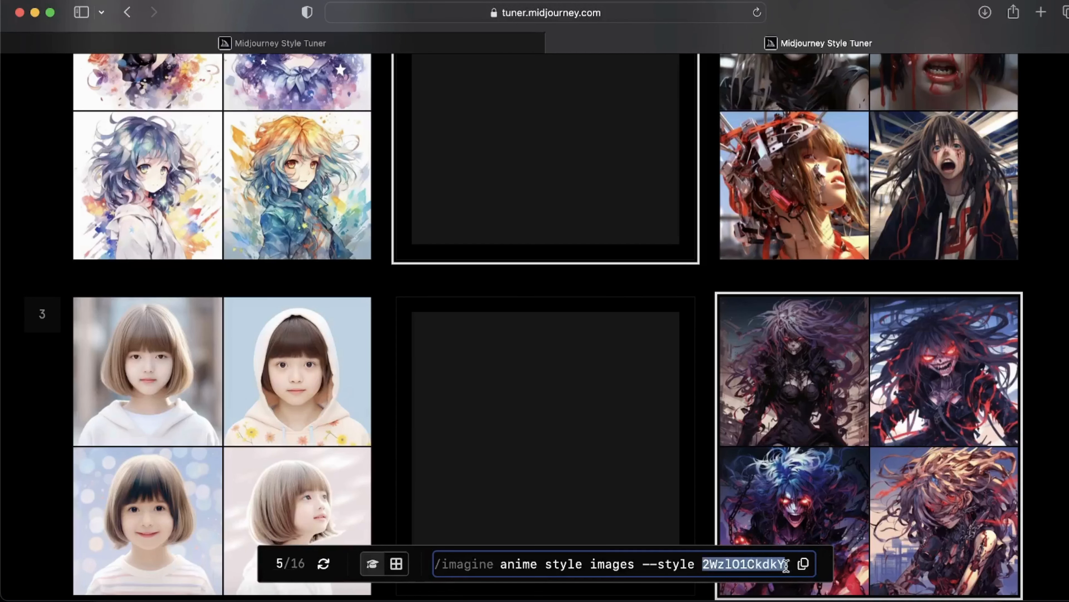
{"action": "left_click", "coordinate": [546, 597]}
On the Style Tuner page in Safari, pick the style with the orange-haired girl in row 1 and the watercolor style in row 2.
{"action": "scroll", "coordinate": [597, 369], "scroll_direction": "up", "scroll_amount": 15}
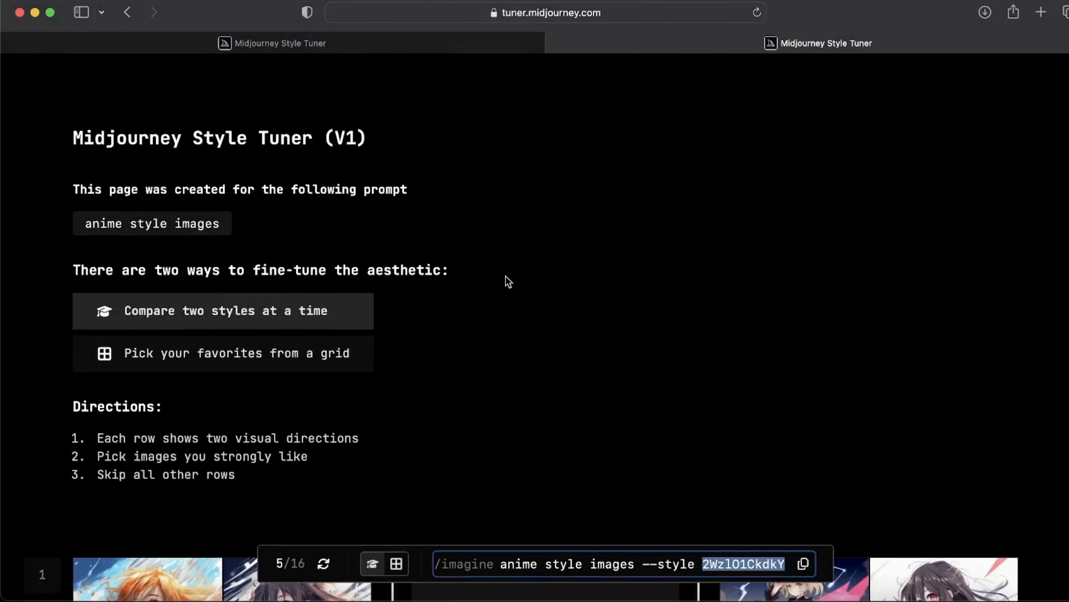
{"action": "scroll", "coordinate": [508, 282], "scroll_direction": "down", "scroll_amount": 5}
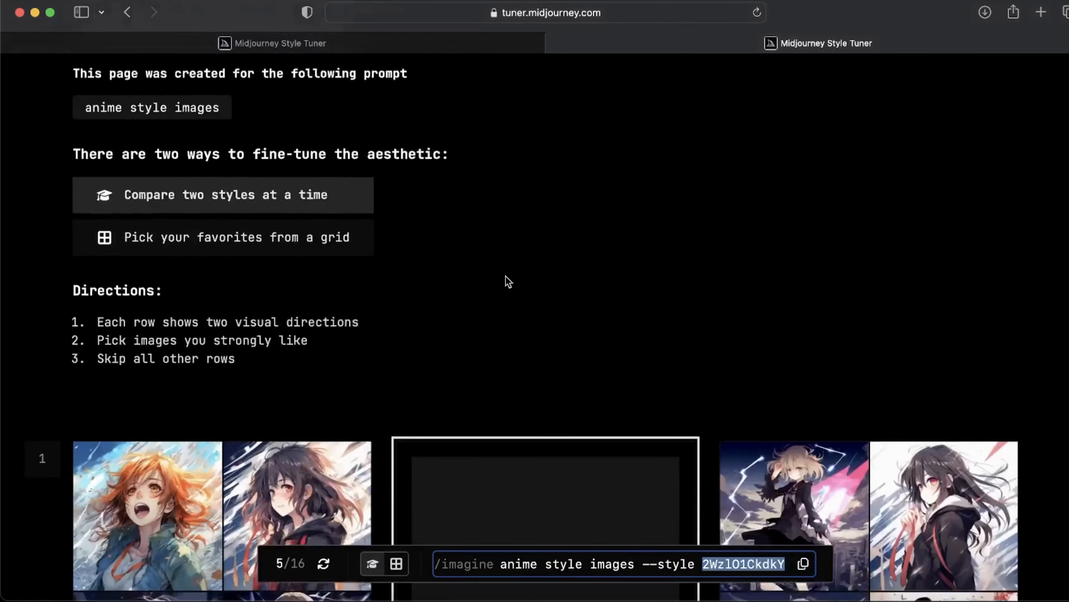
{"action": "scroll", "coordinate": [274, 435], "scroll_direction": "down", "scroll_amount": 4}
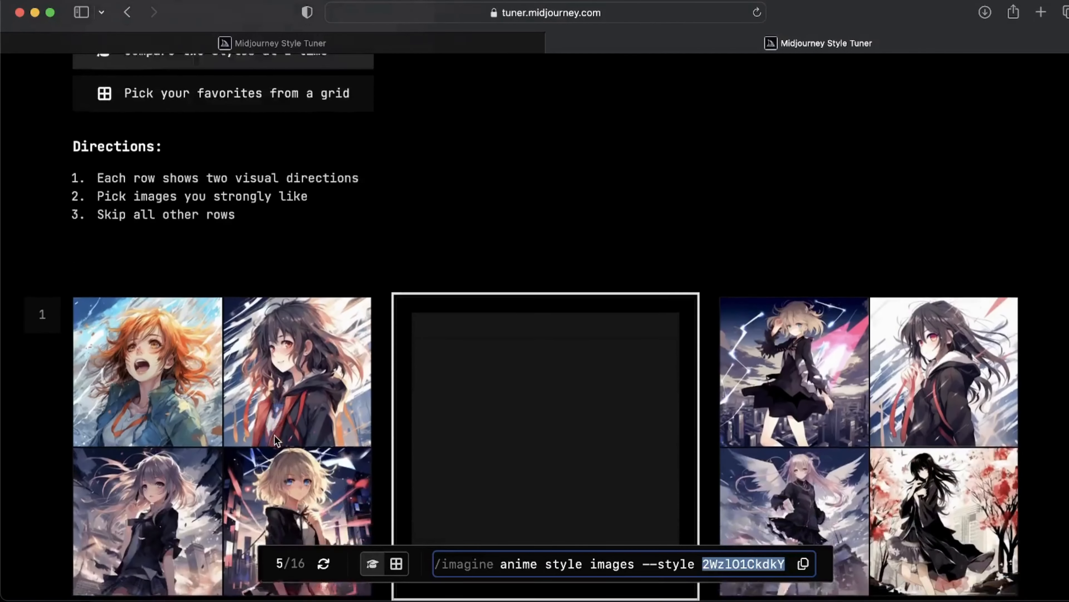
{"action": "left_click", "coordinate": [243, 354]}
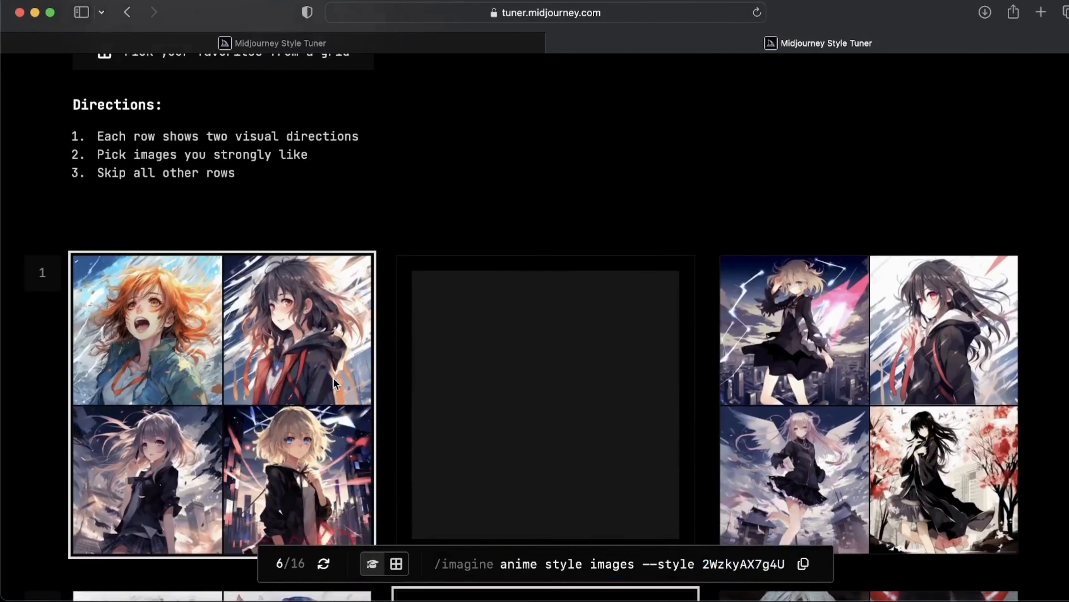
{"action": "scroll", "coordinate": [333, 378], "scroll_direction": "down", "scroll_amount": 15}
{"action": "left_click", "coordinate": [284, 241]}
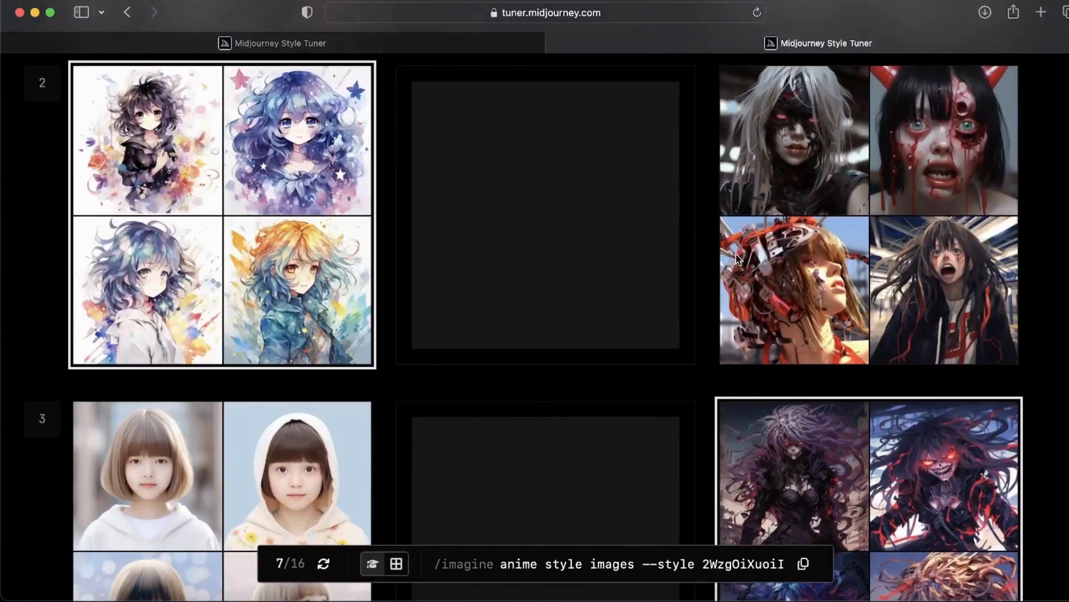
Set row 3 to no preference and pick the bright schoolgirl anime style in row 5.
{"action": "scroll", "coordinate": [284, 241], "scroll_direction": "down", "scroll_amount": 8}
{"action": "left_click", "coordinate": [523, 285]}
{"action": "scroll", "coordinate": [521, 292], "scroll_direction": "down", "scroll_amount": 8}
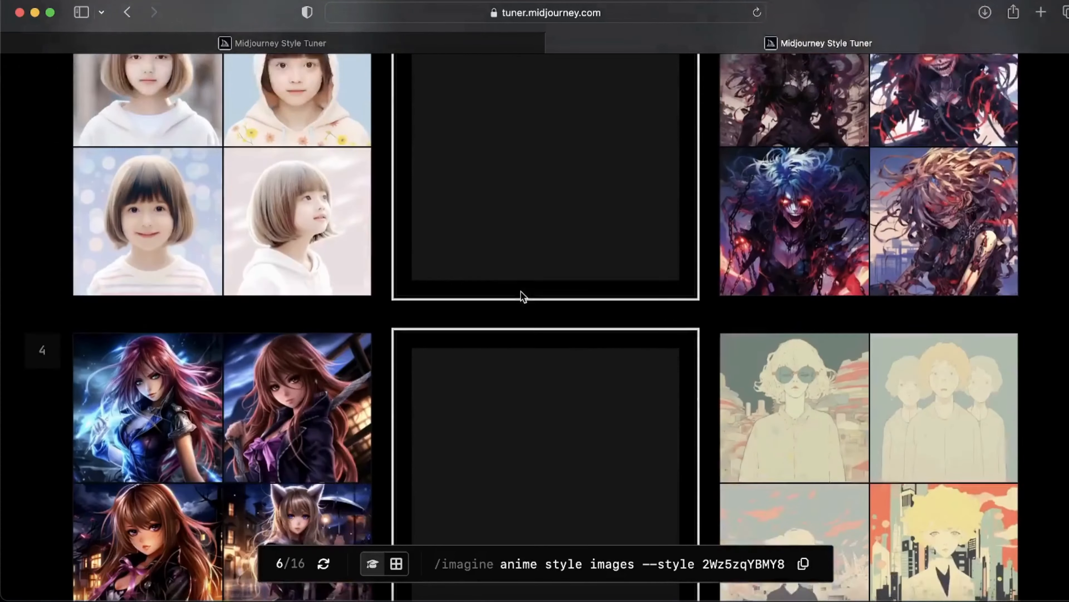
{"action": "scroll", "coordinate": [520, 292], "scroll_direction": "down", "scroll_amount": 14}
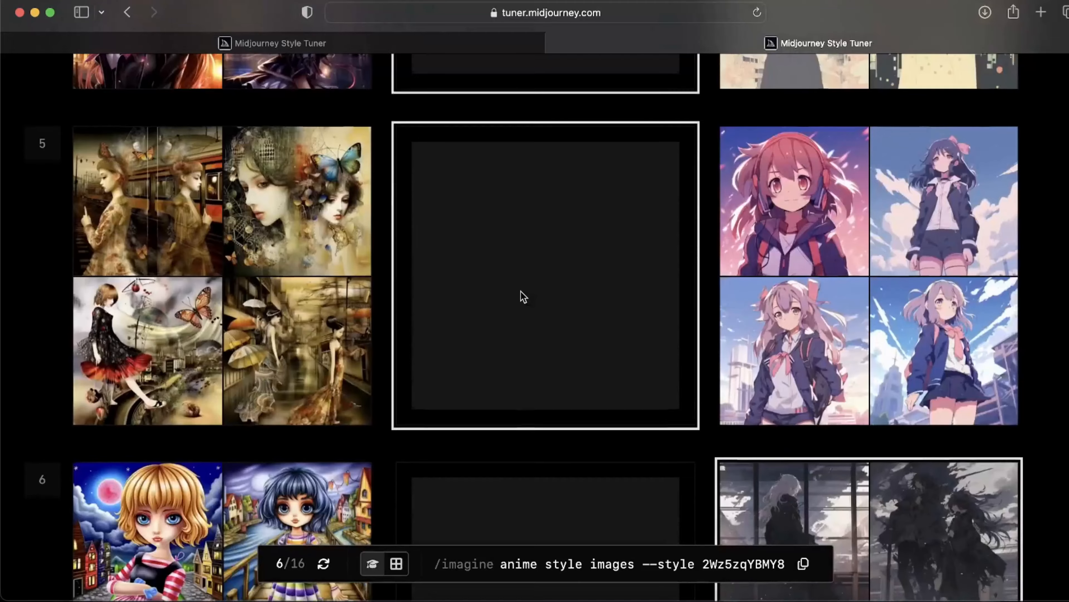
{"action": "left_click", "coordinate": [786, 234]}
{"action": "scroll", "coordinate": [578, 270], "scroll_direction": "down", "scroll_amount": 12}
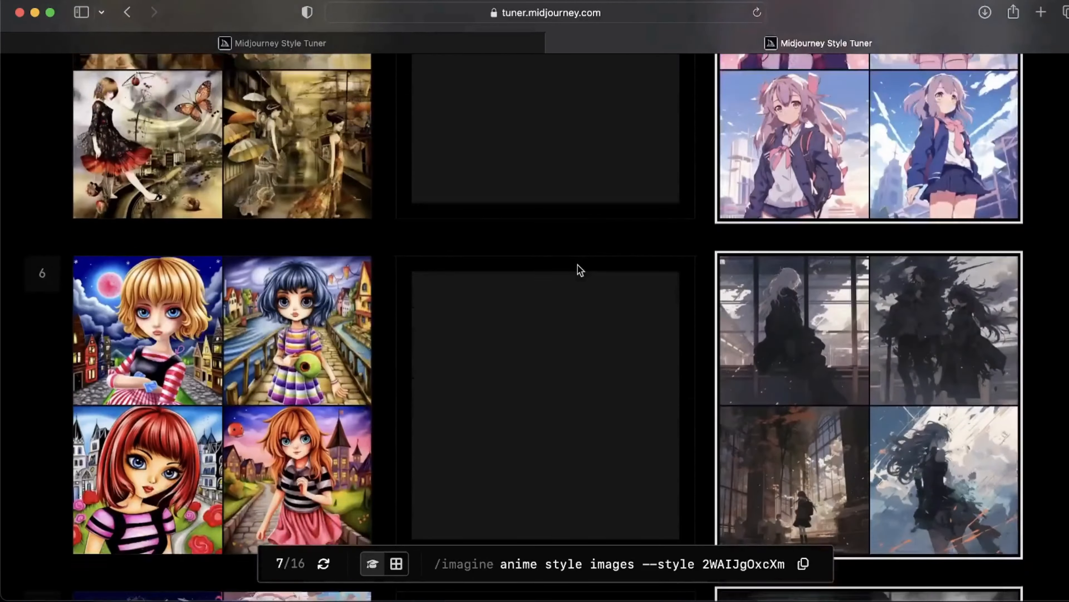
Set row 6 to no preference and pick the colorful fantasy anime style with the blue-hatted girl in row 7.
{"action": "left_click", "coordinate": [532, 228]}
{"action": "scroll", "coordinate": [532, 228], "scroll_direction": "down", "scroll_amount": 2}
{"action": "scroll", "coordinate": [533, 232], "scroll_direction": "down", "scroll_amount": 5}
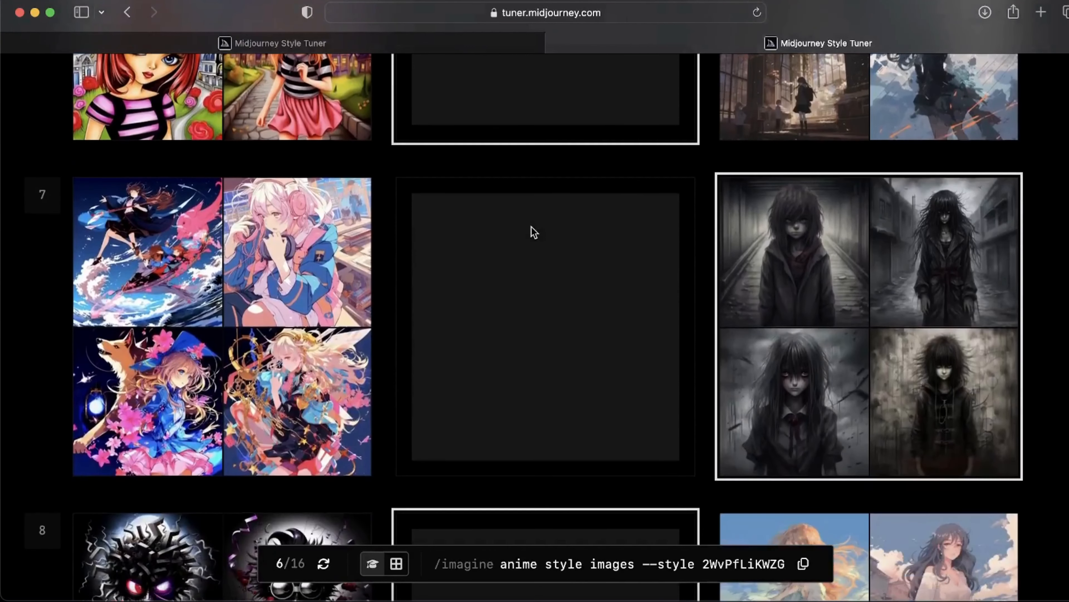
{"action": "left_click", "coordinate": [237, 249]}
{"action": "scroll", "coordinate": [499, 302], "scroll_direction": "down", "scroll_amount": 9}
{"action": "left_click", "coordinate": [869, 326]}
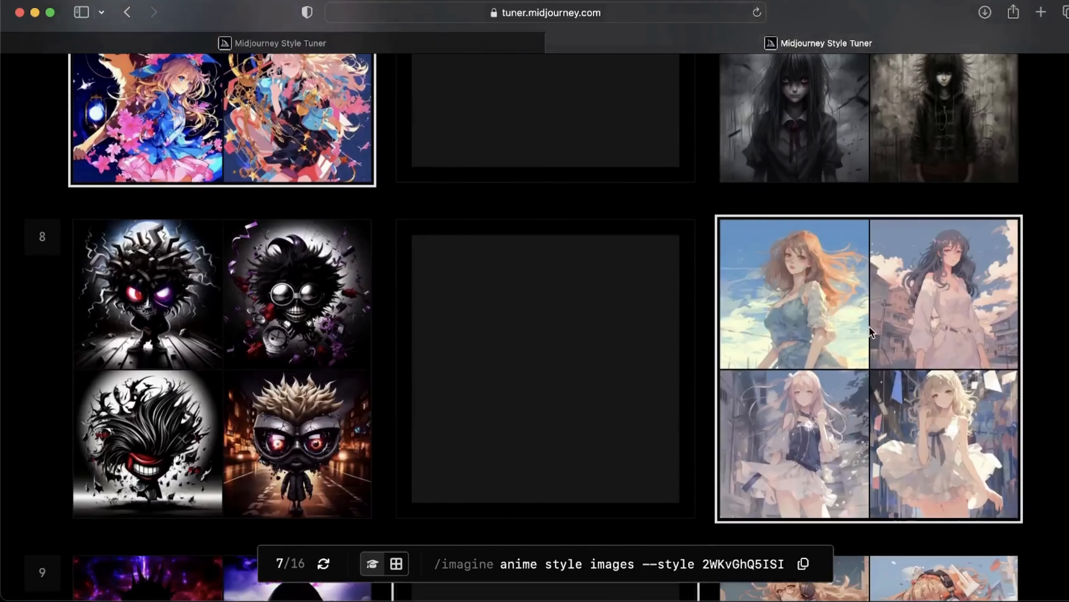
{"action": "scroll", "coordinate": [513, 340], "scroll_direction": "down", "scroll_amount": 5}
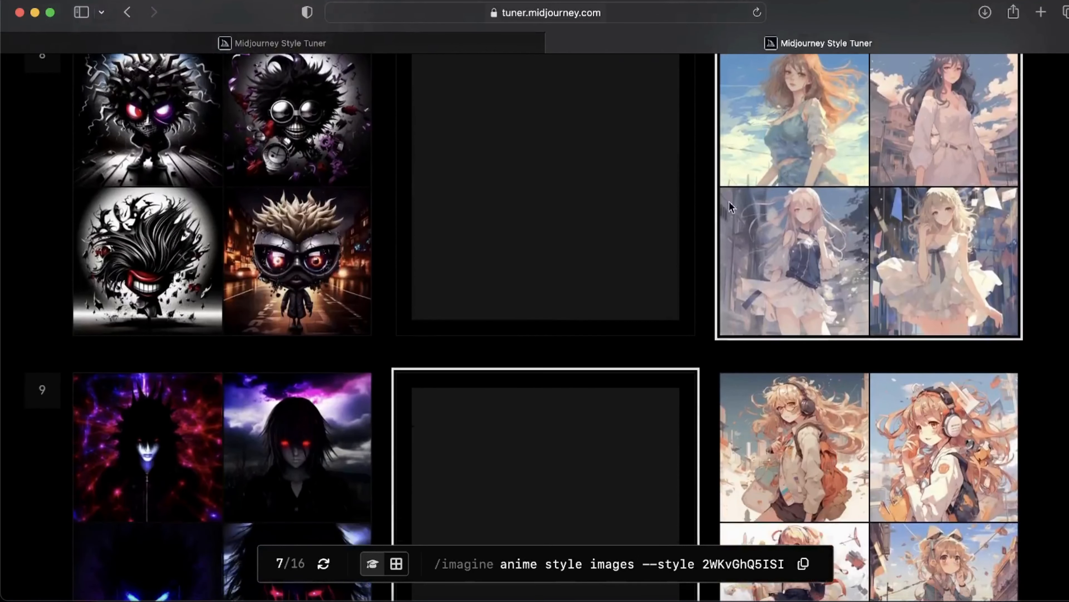
{"action": "left_click", "coordinate": [612, 268]}
Pick the style with the headphone-wearing girl in row 9 and set rows 11 and 12 to no preference.
{"action": "scroll", "coordinate": [612, 268], "scroll_direction": "down", "scroll_amount": 5}
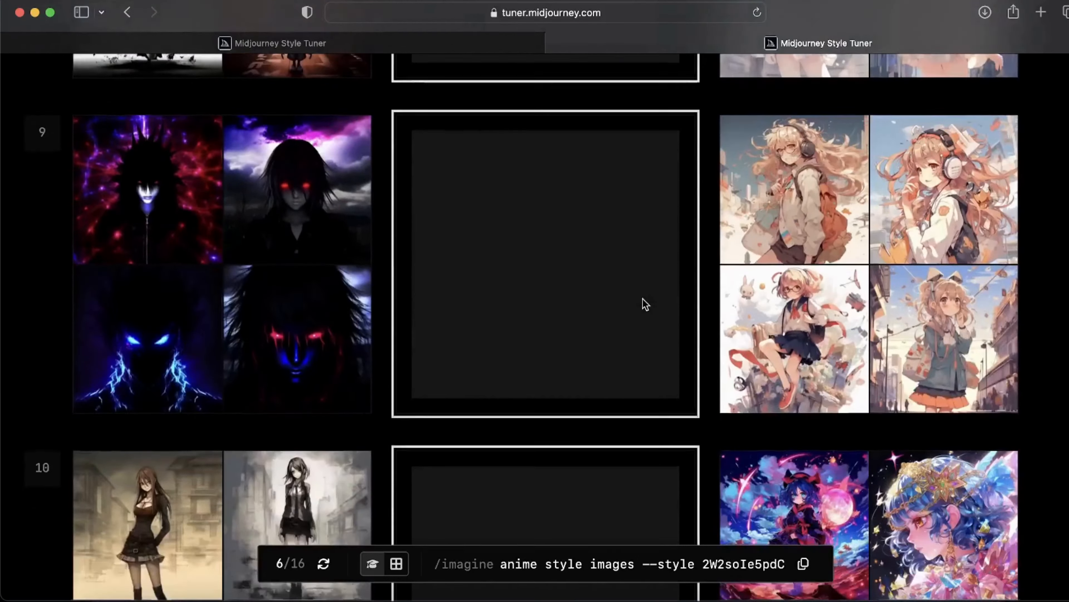
{"action": "left_click", "coordinate": [882, 245]}
{"action": "scroll", "coordinate": [629, 308], "scroll_direction": "down", "scroll_amount": 7}
{"action": "scroll", "coordinate": [628, 308], "scroll_direction": "down", "scroll_amount": 8}
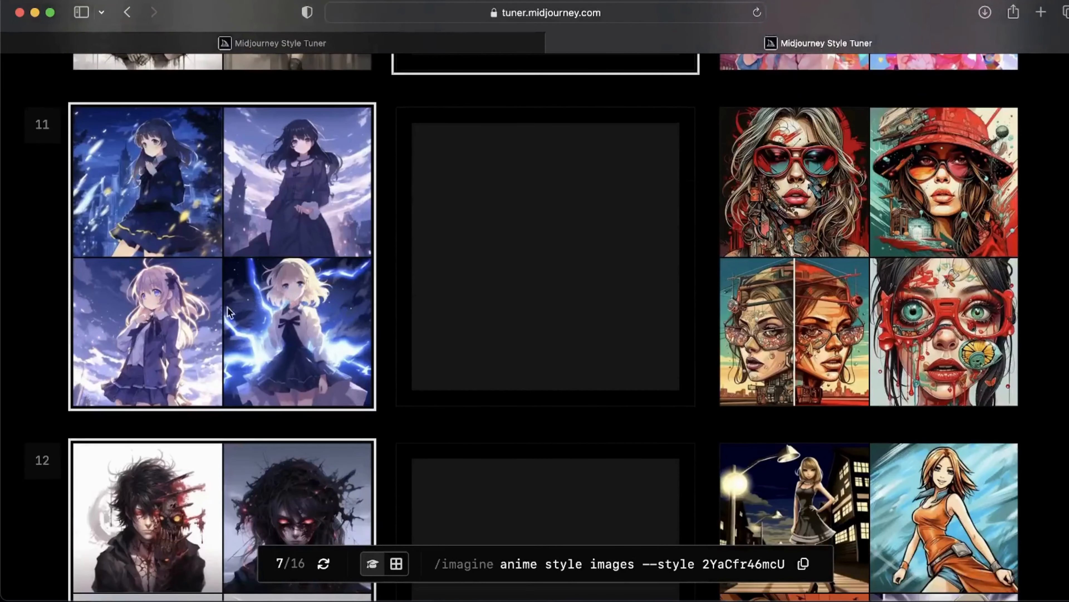
{"action": "left_click", "coordinate": [511, 291]}
{"action": "scroll", "coordinate": [515, 322], "scroll_direction": "down", "scroll_amount": 4}
{"action": "left_click", "coordinate": [540, 423]}
Pick the pink and purple sunset anime style in row 15.
{"action": "scroll", "coordinate": [539, 422], "scroll_direction": "down", "scroll_amount": 18}
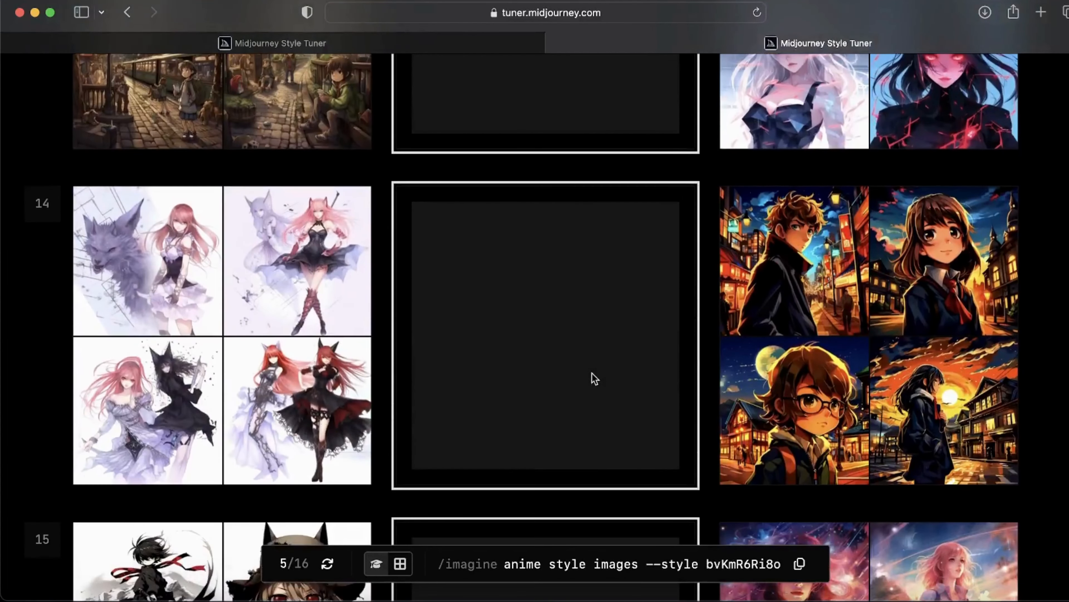
{"action": "scroll", "coordinate": [592, 377], "scroll_direction": "down", "scroll_amount": 9}
{"action": "left_click", "coordinate": [862, 300]}
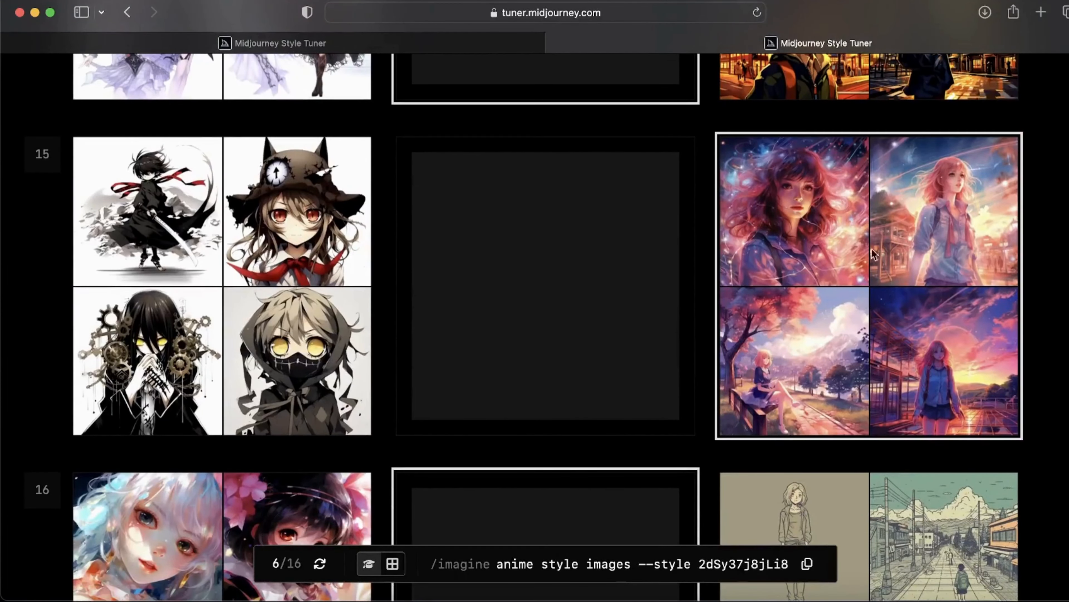
Review the picks across the Style Tuner rows and highlight the number of questions answered.
{"action": "scroll", "coordinate": [456, 405], "scroll_direction": "down", "scroll_amount": 2}
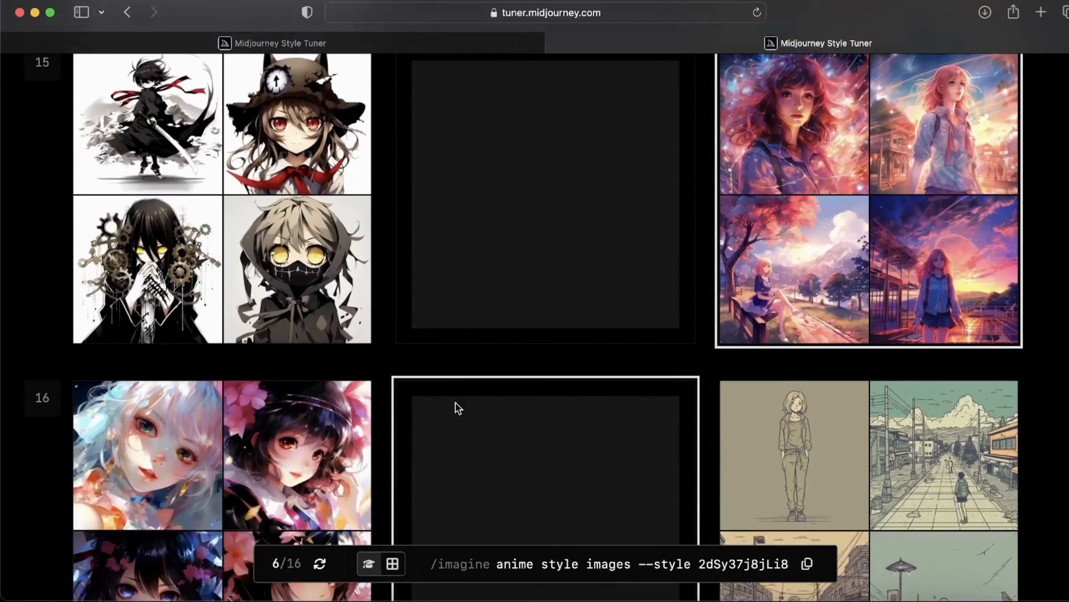
{"action": "scroll", "coordinate": [456, 406], "scroll_direction": "down", "scroll_amount": 5}
{"action": "scroll", "coordinate": [459, 400], "scroll_direction": "down", "scroll_amount": 4}
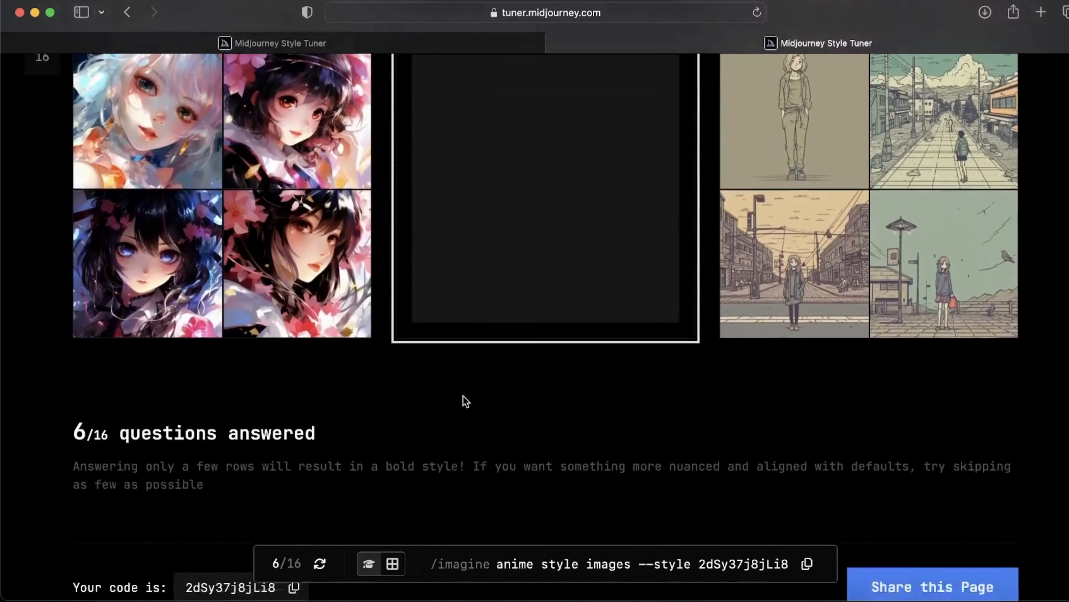
{"action": "scroll", "coordinate": [464, 400], "scroll_direction": "up", "scroll_amount": 20}
{"action": "scroll", "coordinate": [466, 401], "scroll_direction": "up", "scroll_amount": 20}
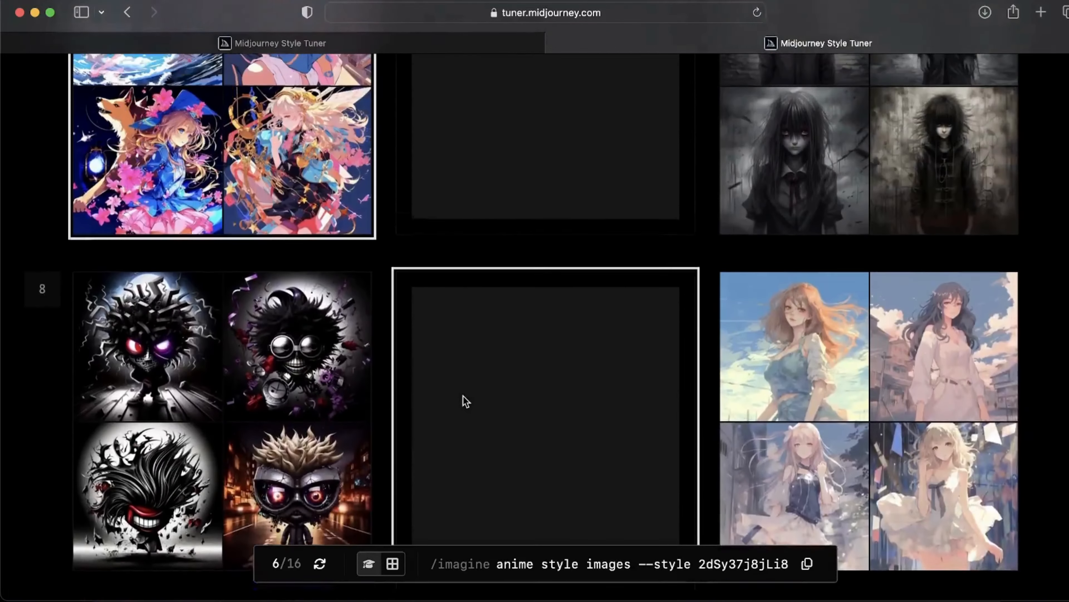
{"action": "scroll", "coordinate": [466, 401], "scroll_direction": "up", "scroll_amount": 5}
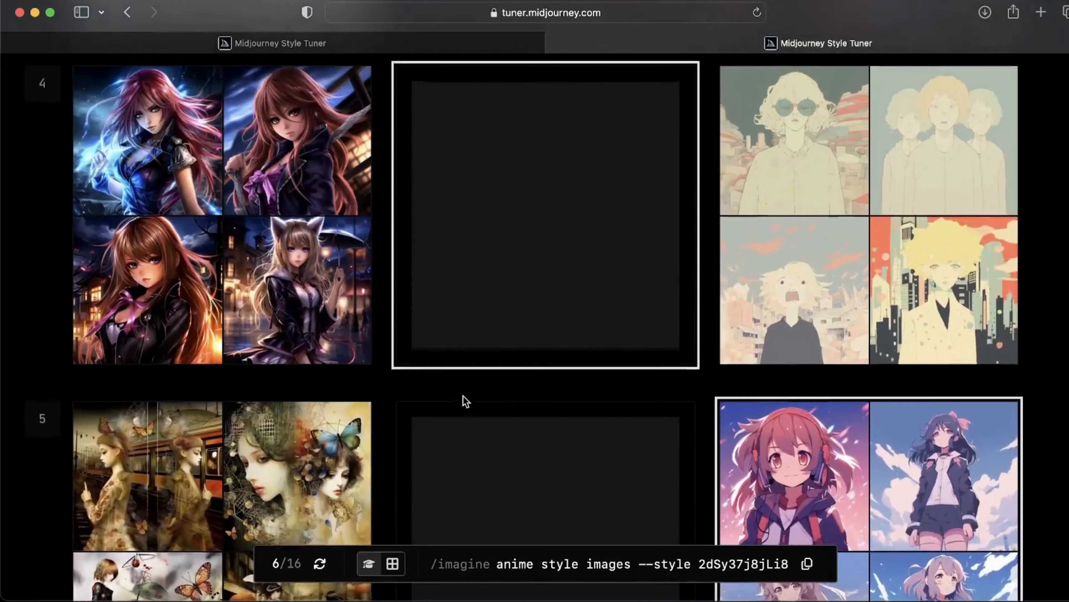
{"action": "scroll", "coordinate": [467, 401], "scroll_direction": "down", "scroll_amount": 20}
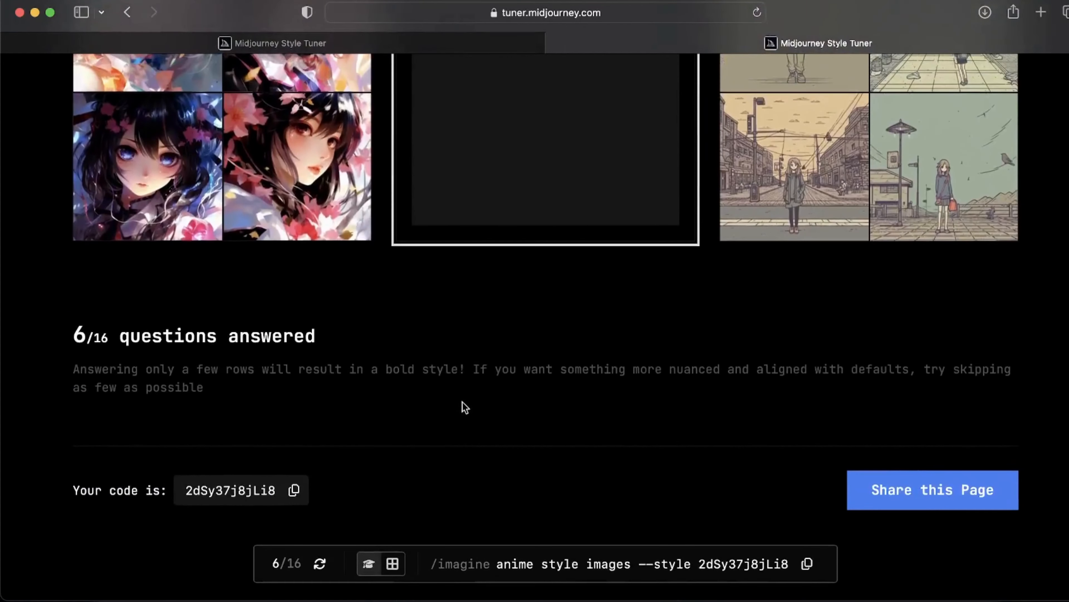
{"action": "left_click_drag", "start_coordinate": [72, 336], "coordinate": [274, 336]}
{"action": "left_click", "coordinate": [300, 403]}
Copy the tuned prompt with its new style code and switch to the Midjourney Bot chat in Discord.
{"action": "left_click", "coordinate": [807, 565]}
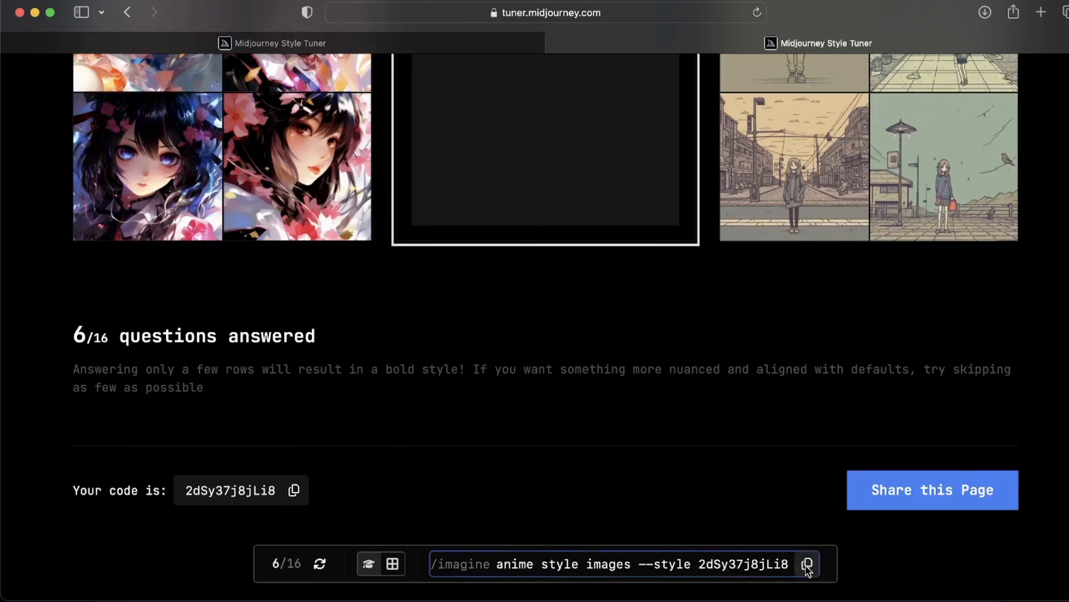
{"action": "left_click", "coordinate": [807, 565]}
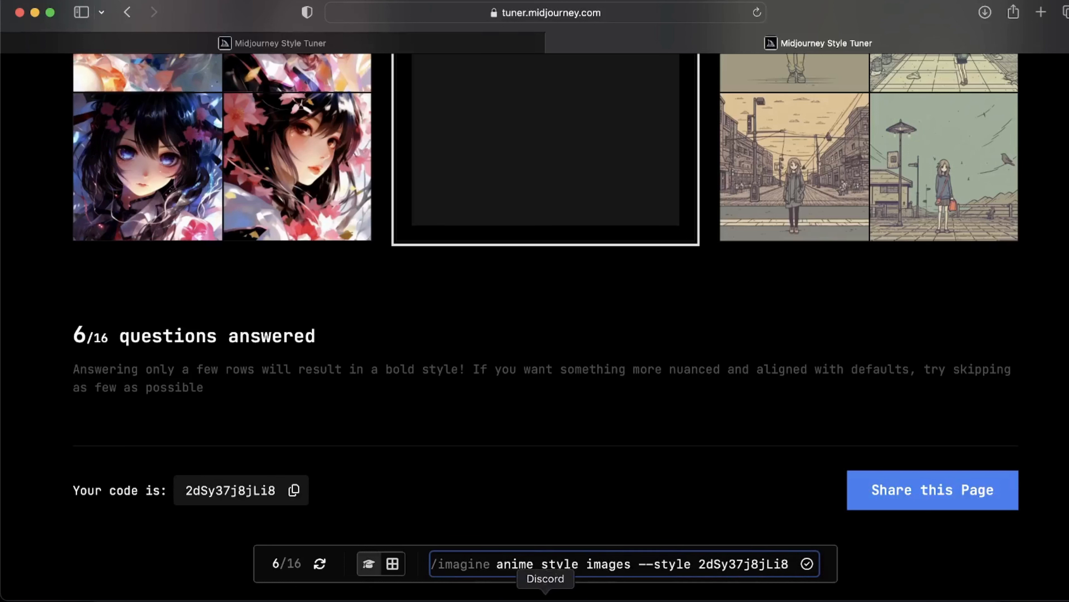
{"action": "left_click", "coordinate": [545, 597]}
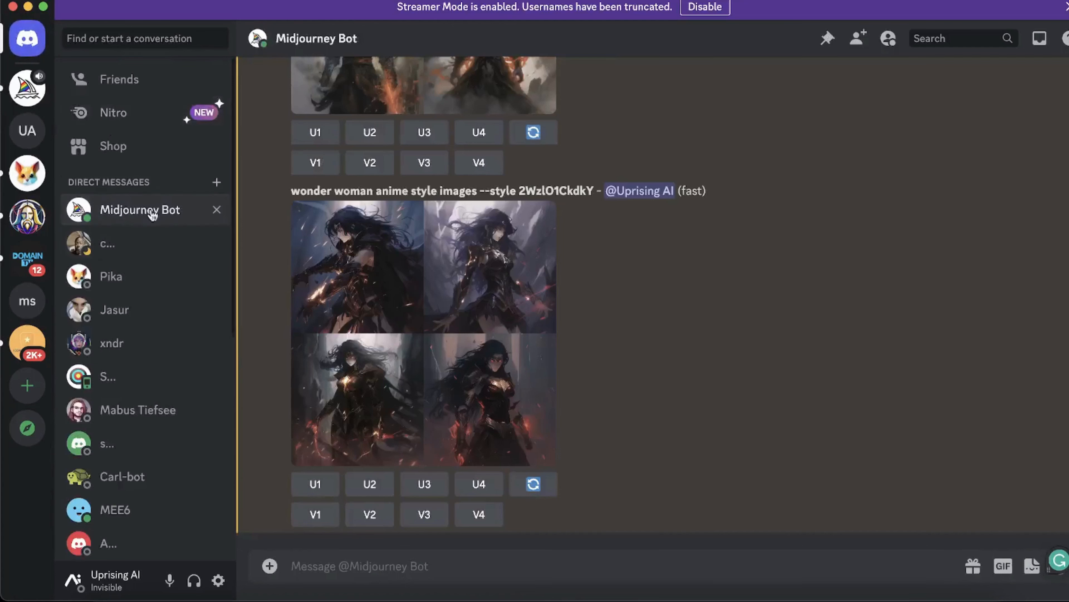
Submit an /imagine prompt reading "goku anime style images --style 2dSy37j8jLi8" to the Midjourney Bot.
{"action": "type", "text": "/"}
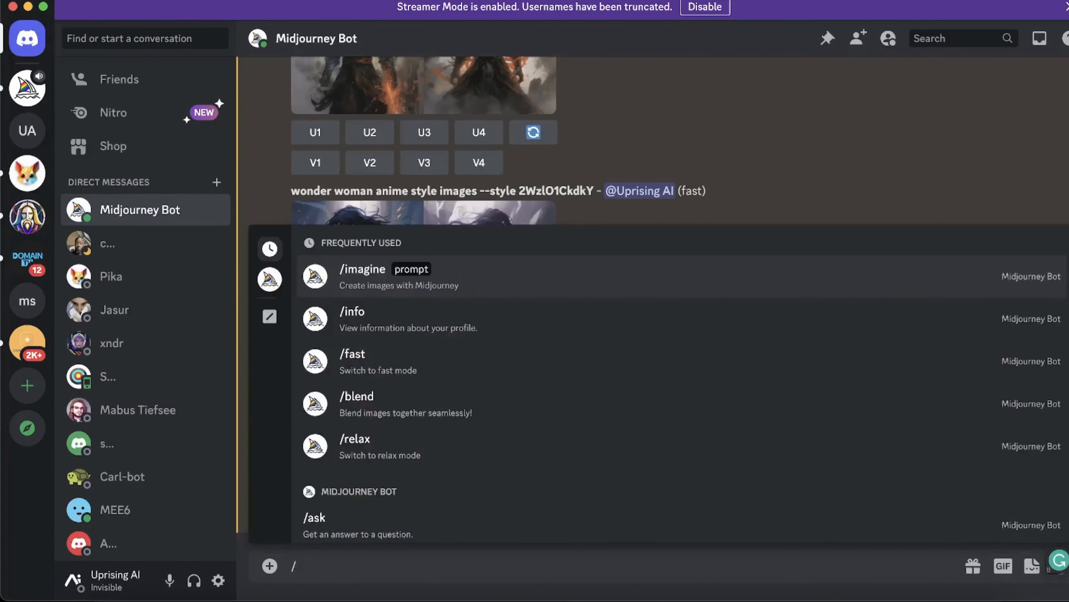
{"action": "key", "text": "Return"}
{"action": "type", "text": "goku"}
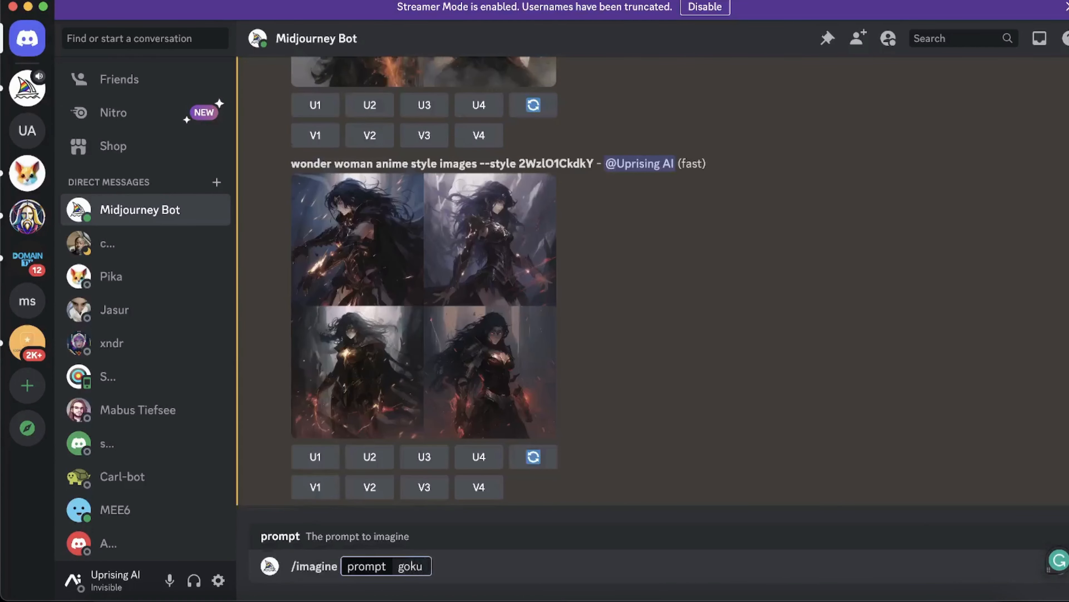
{"action": "key", "text": "super+v"}
{"action": "key", "text": "Return"}
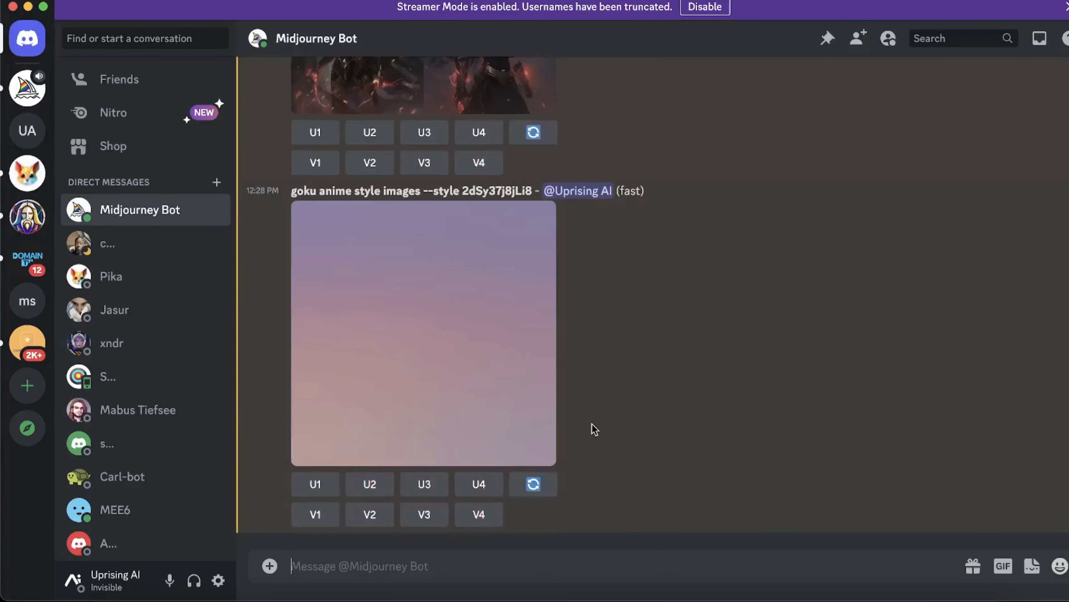
Enlarge the new goku image grid and compare it with the earlier goku and wonder woman results in the chat.
{"action": "left_click", "coordinate": [461, 347]}
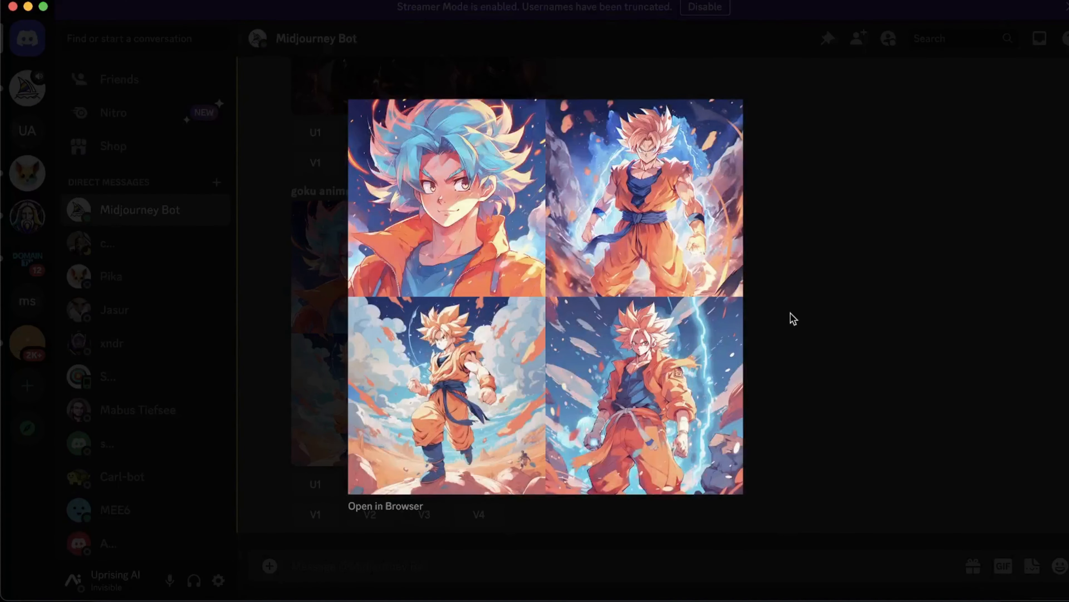
{"action": "left_click", "coordinate": [797, 319]}
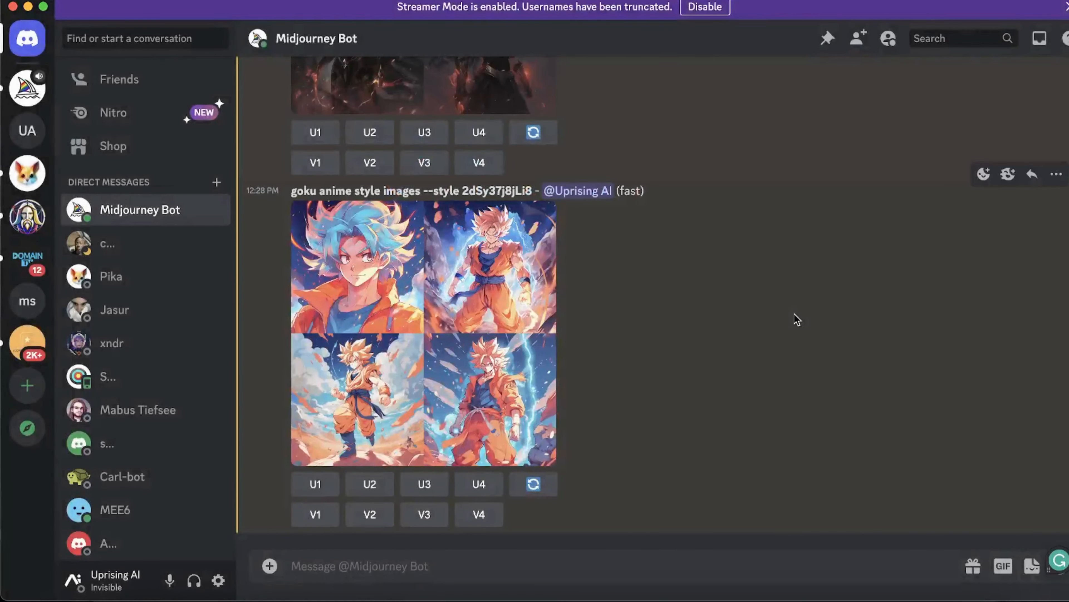
{"action": "scroll", "coordinate": [796, 318], "scroll_direction": "up", "scroll_amount": 5}
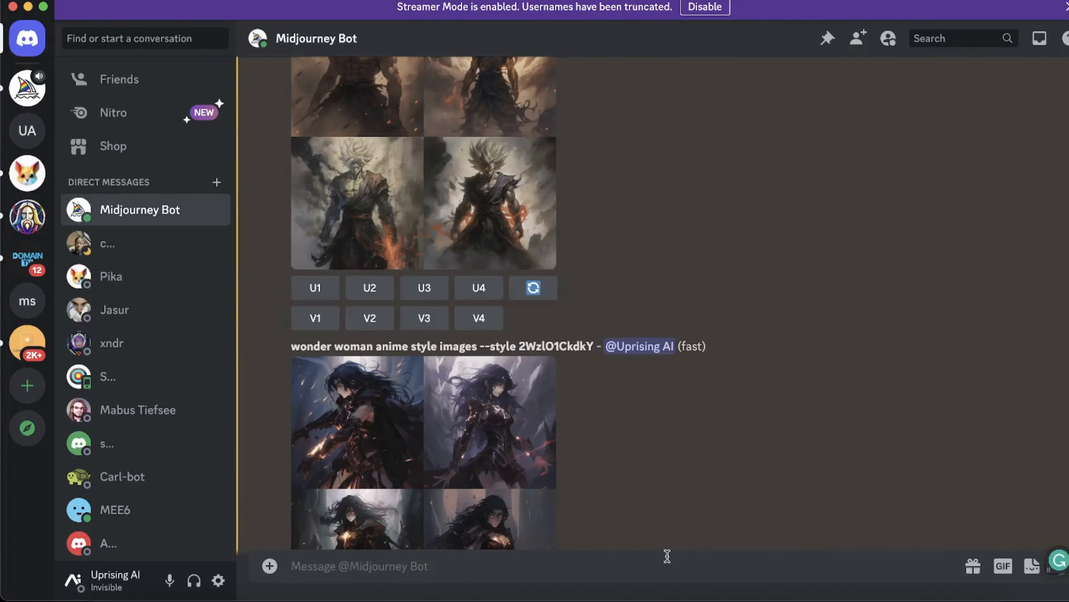
{"action": "left_click", "coordinate": [1056, 329]}
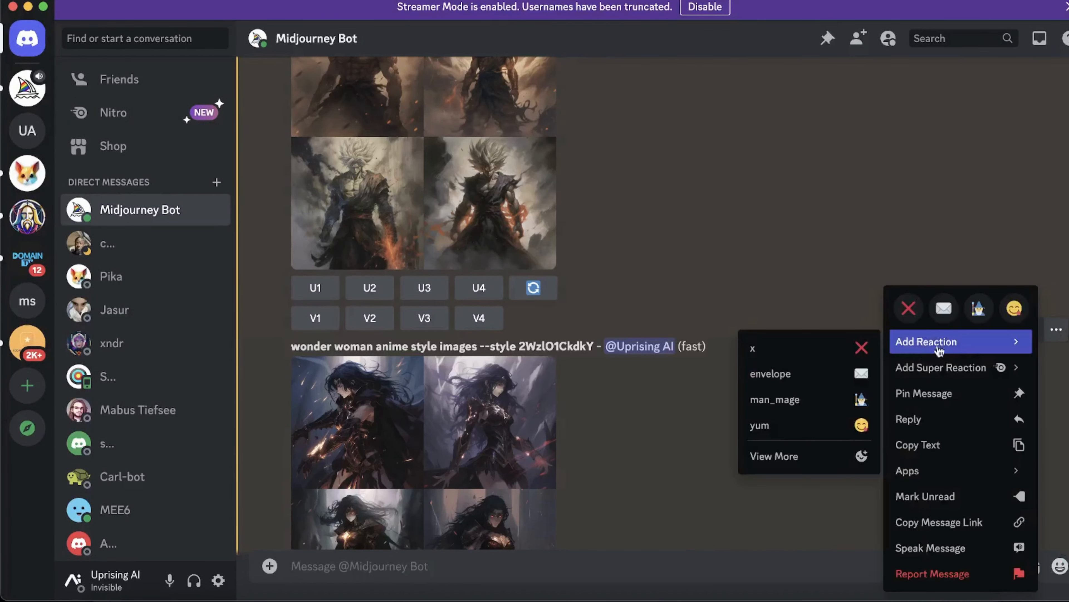
{"action": "scroll", "coordinate": [910, 311], "scroll_direction": "up", "scroll_amount": 5}
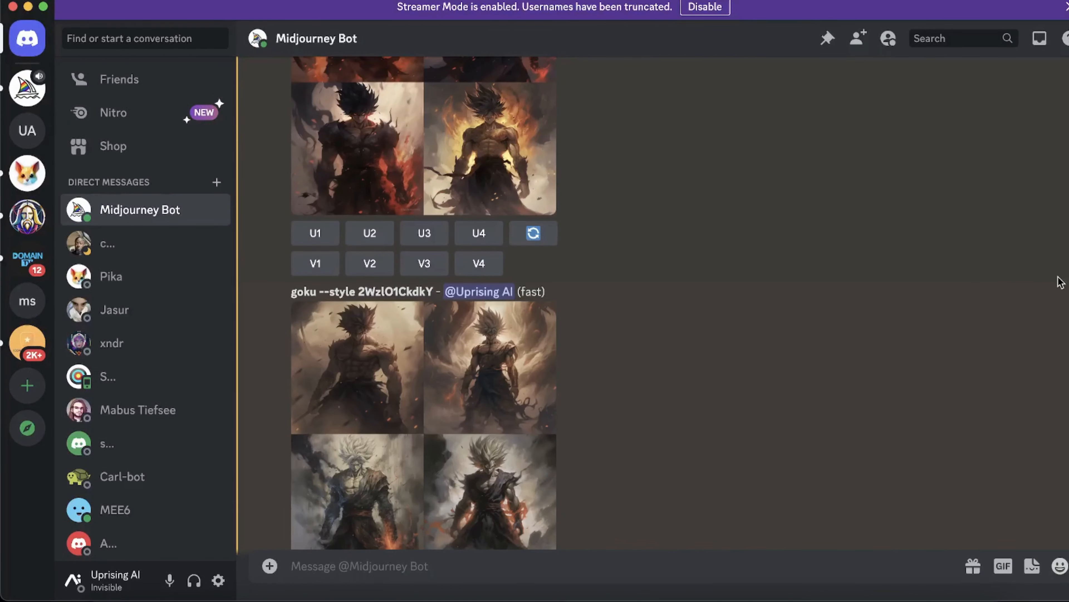
{"action": "left_click", "coordinate": [1056, 274]}
{"action": "left_click", "coordinate": [910, 286]}
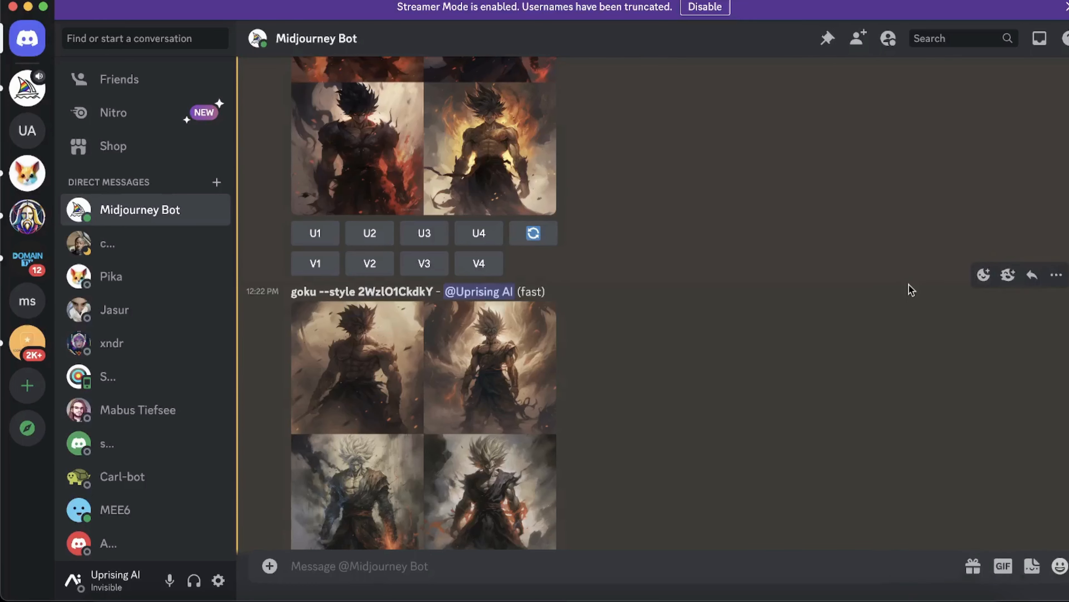
{"action": "scroll", "coordinate": [910, 291], "scroll_direction": "down", "scroll_amount": 3}
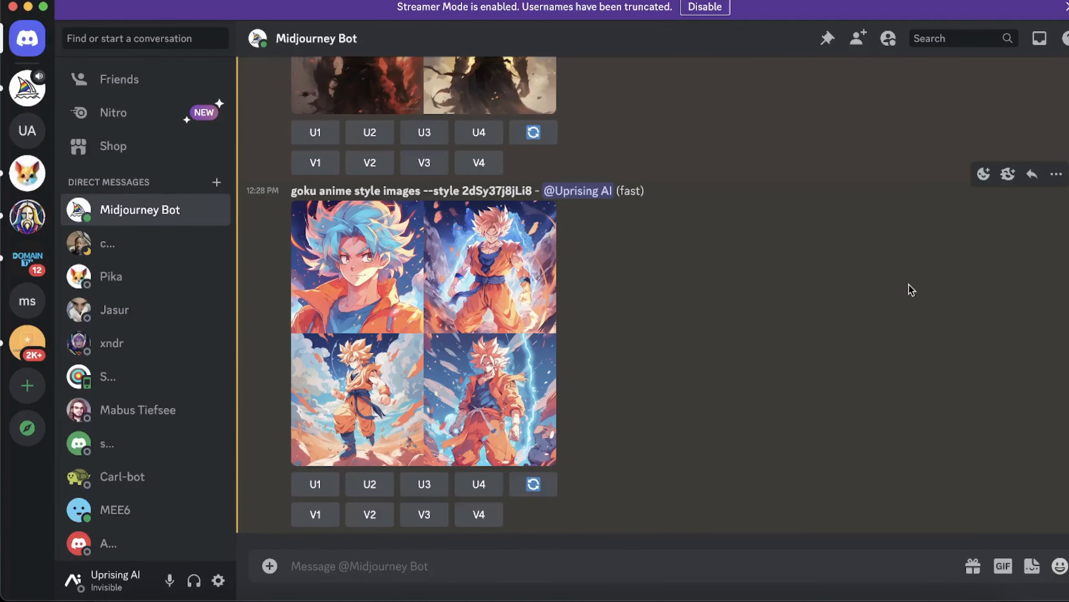
{"action": "scroll", "coordinate": [910, 291], "scroll_direction": "up", "scroll_amount": 5}
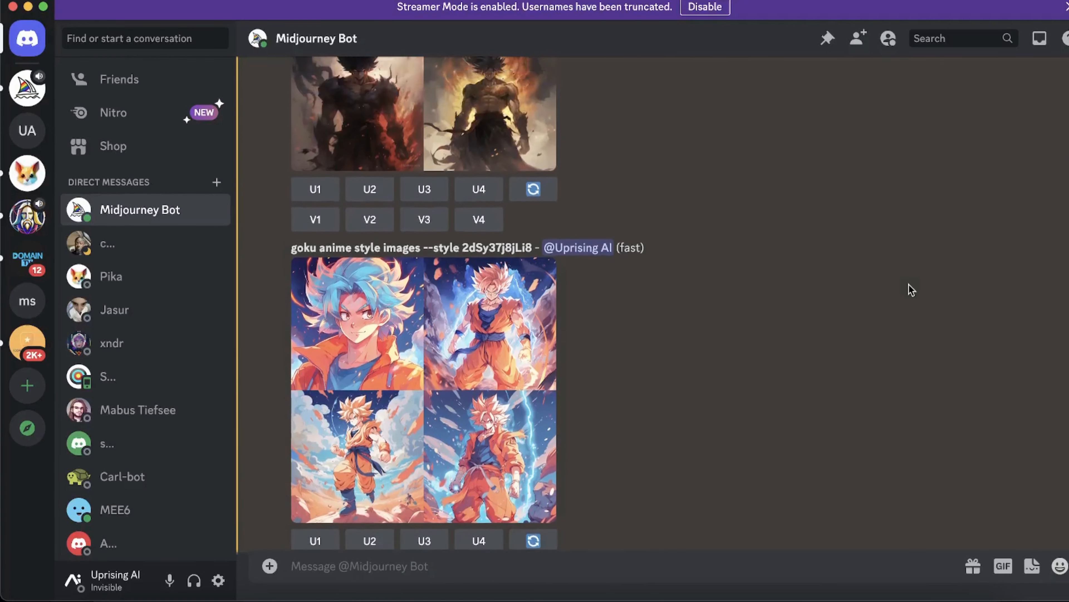
{"action": "scroll", "coordinate": [909, 291], "scroll_direction": "down", "scroll_amount": 5}
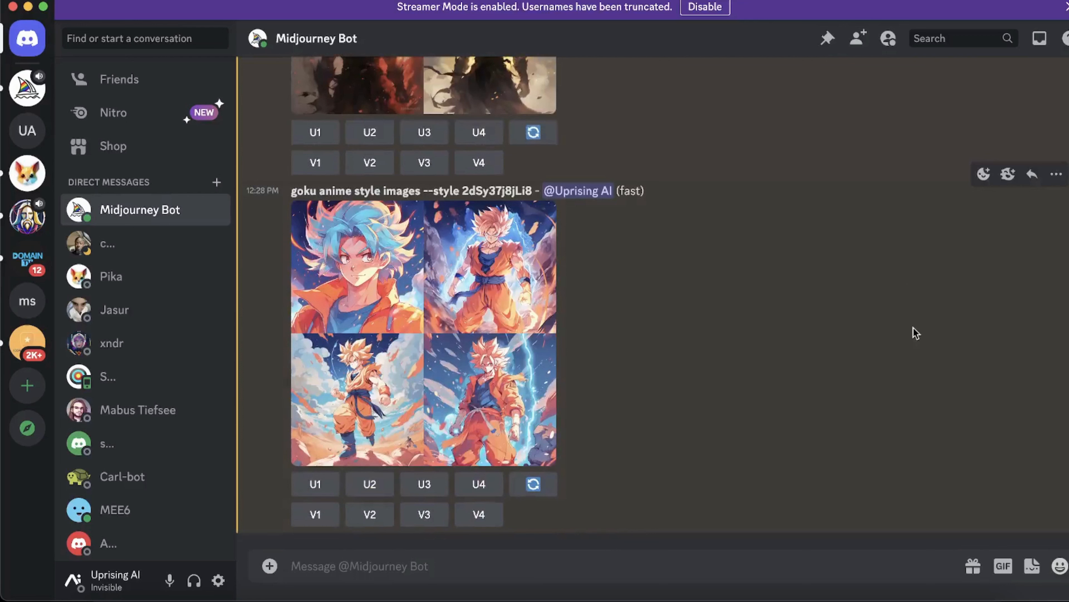
{"action": "scroll", "coordinate": [914, 327], "scroll_direction": "up", "scroll_amount": 3}
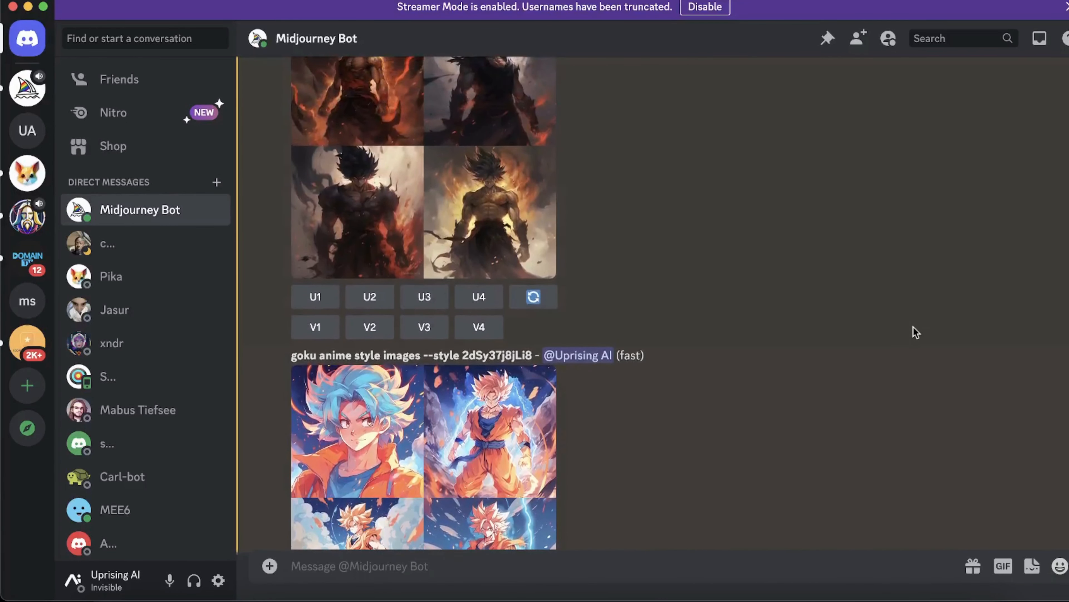
{"action": "scroll", "coordinate": [913, 327], "scroll_direction": "down", "scroll_amount": 3}
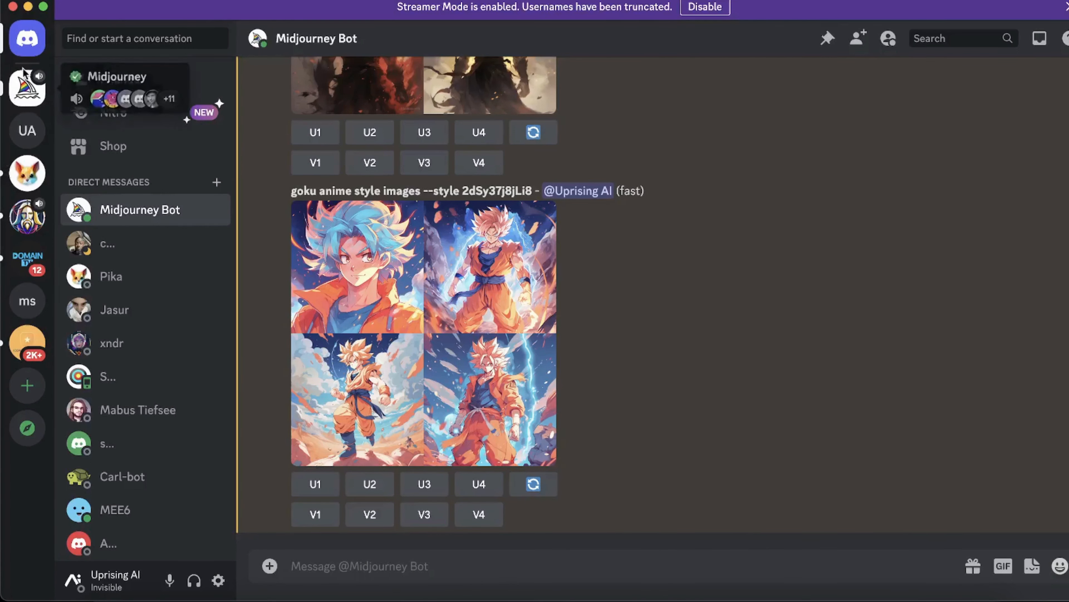
Open the Midjourney server's announcements and highlight "without a Style Tuner" in the note about --style random.
{"action": "left_click", "coordinate": [27, 89]}
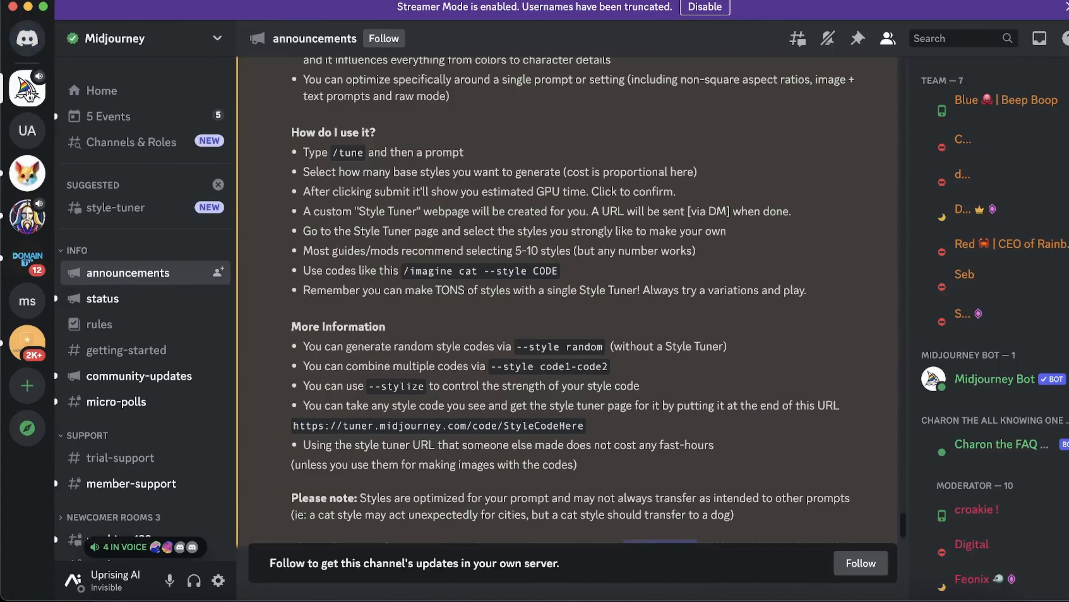
{"action": "scroll", "coordinate": [457, 367], "scroll_direction": "down", "scroll_amount": 3}
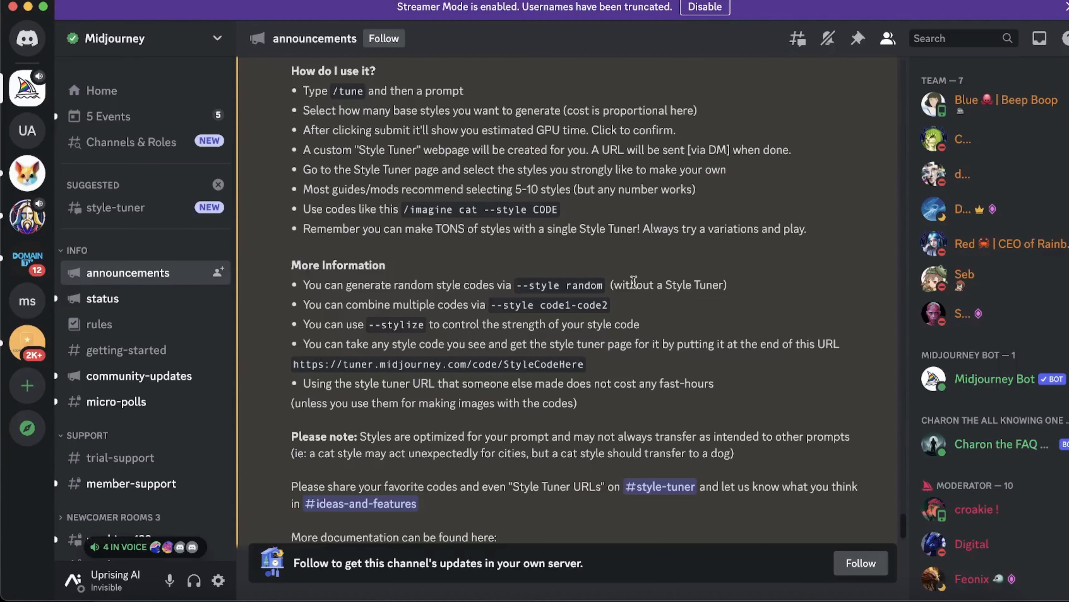
{"action": "left_click_drag", "start_coordinate": [614, 283], "coordinate": [721, 280]}
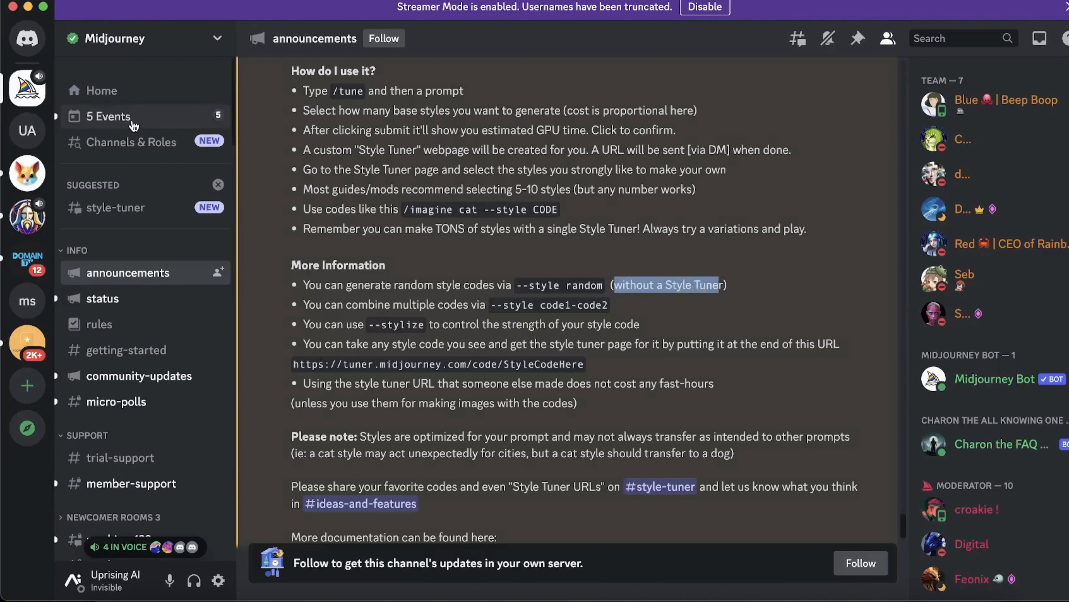
Return to the Midjourney Bot chat and submit an /imagine prompt reading "goku --style random".
{"action": "left_click", "coordinate": [25, 42]}
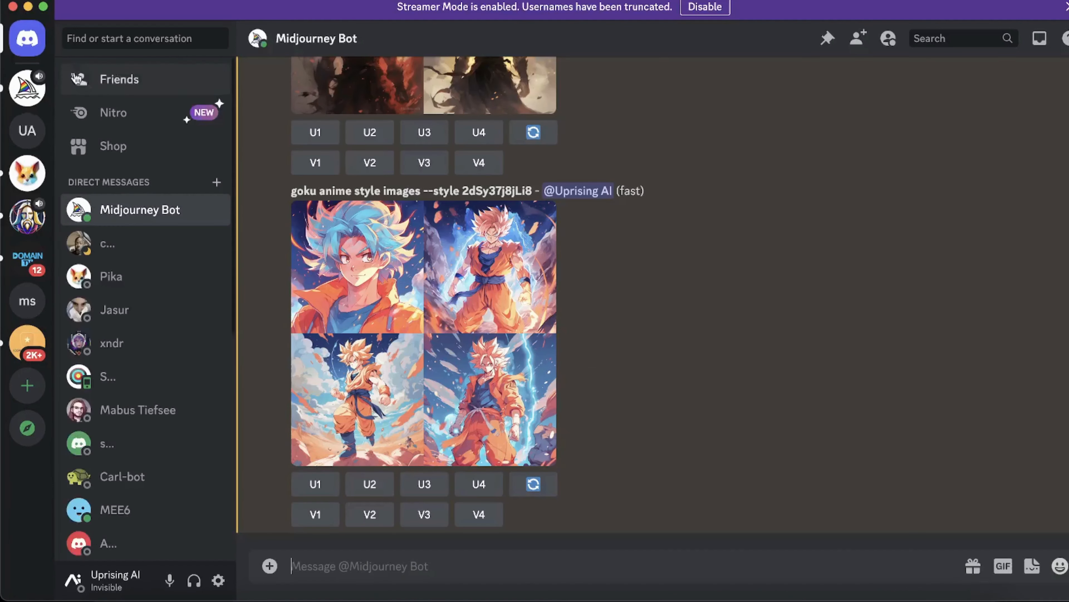
{"action": "type", "text": "/"}
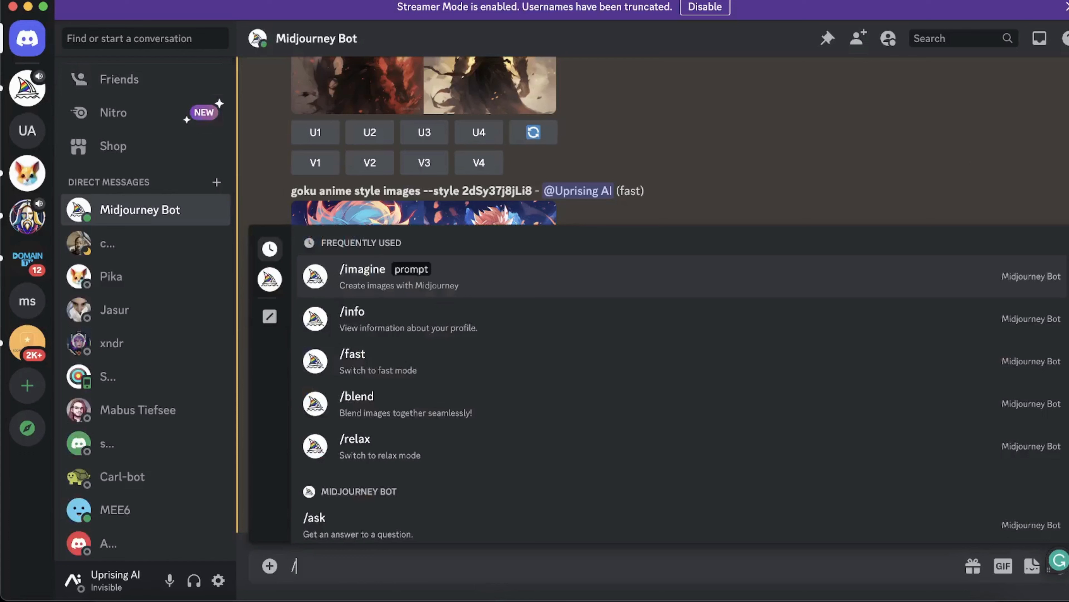
{"action": "key", "text": "Return"}
{"action": "type", "text": "goku"}
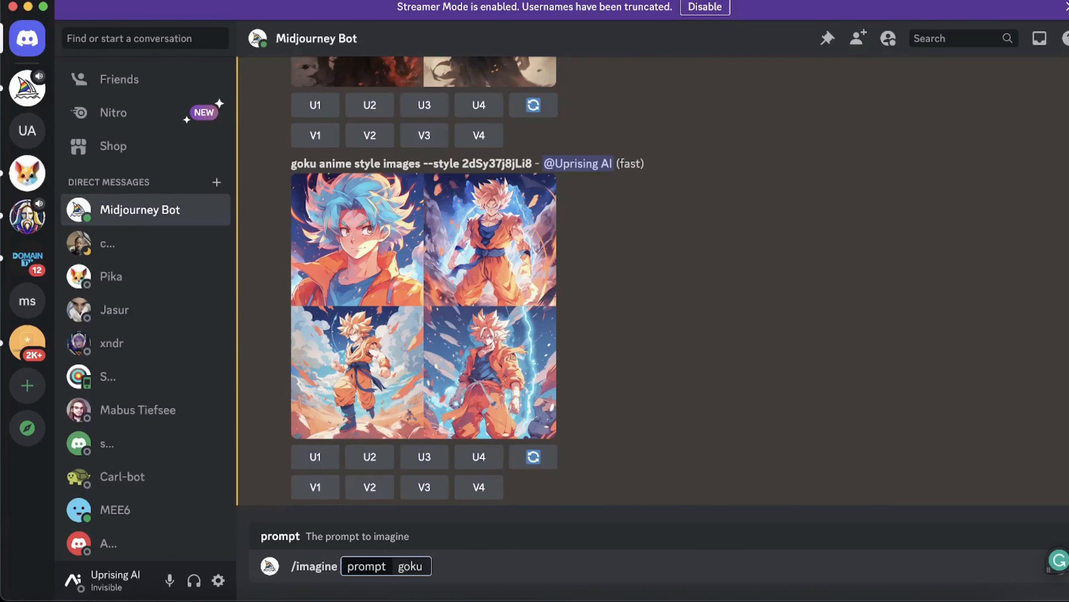
{"action": "type", "text": " --style random"}
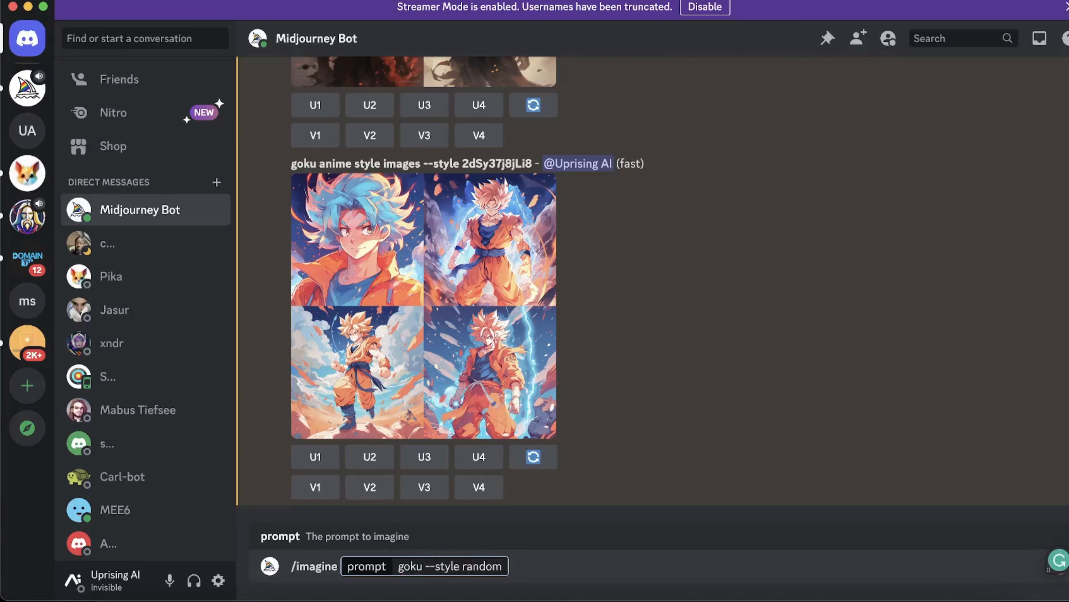
{"action": "key", "text": "Return"}
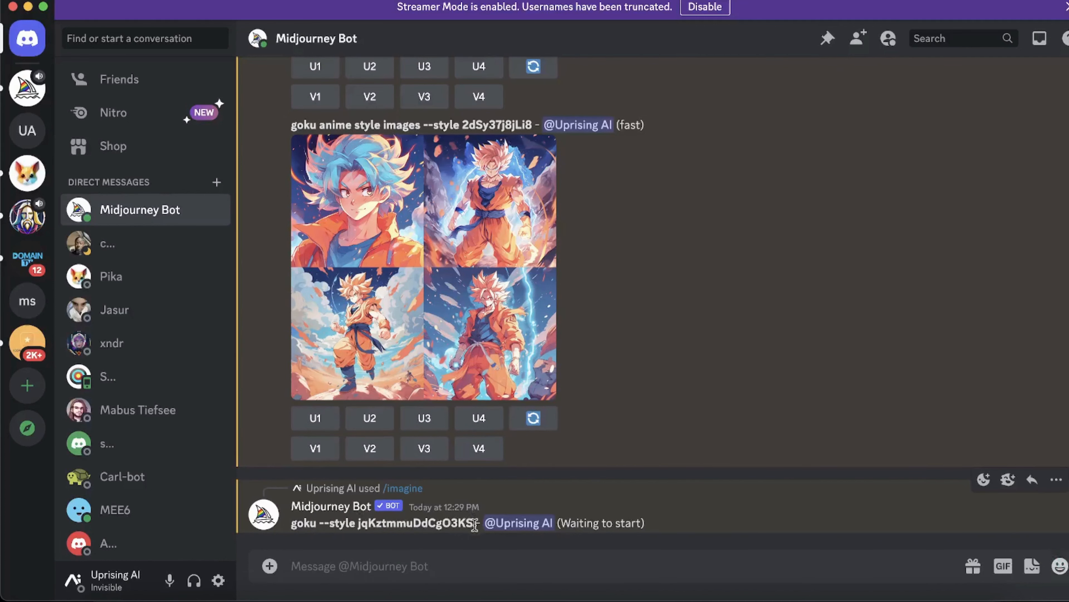
Highlight the style code of the random goku job and compare its image grid with the earlier goku results.
{"action": "left_click_drag", "start_coordinate": [476, 522], "coordinate": [356, 523]}
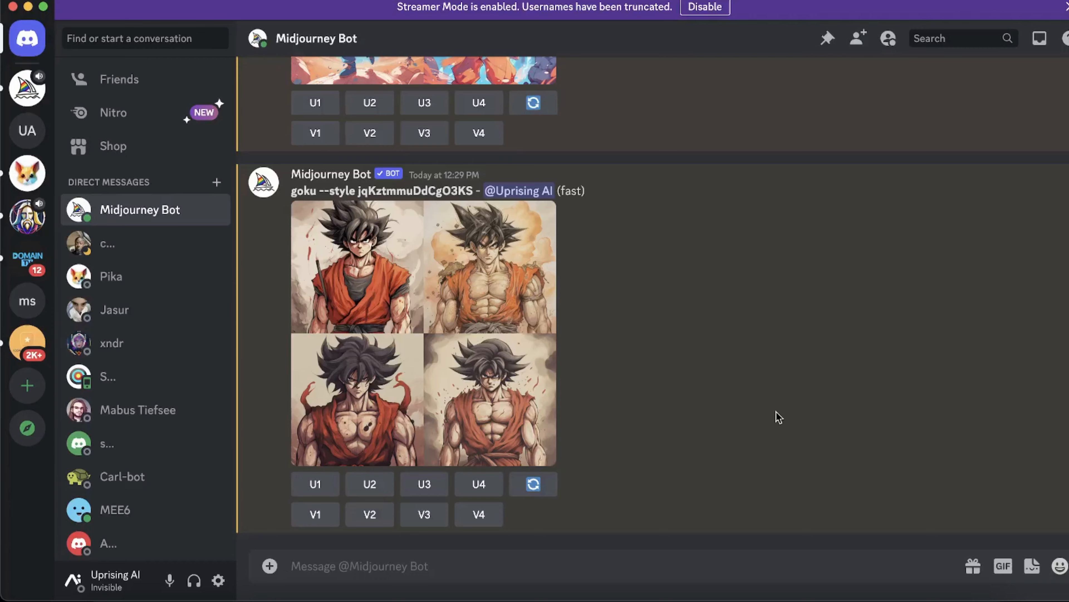
{"action": "scroll", "coordinate": [779, 417], "scroll_direction": "up", "scroll_amount": 15}
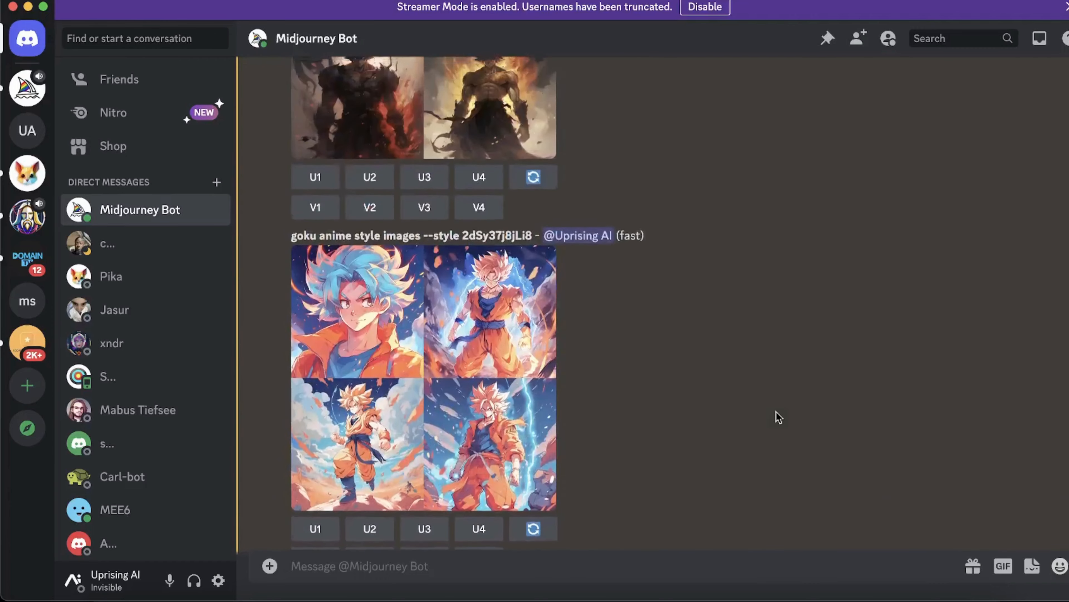
{"action": "scroll", "coordinate": [779, 417], "scroll_direction": "down", "scroll_amount": 15}
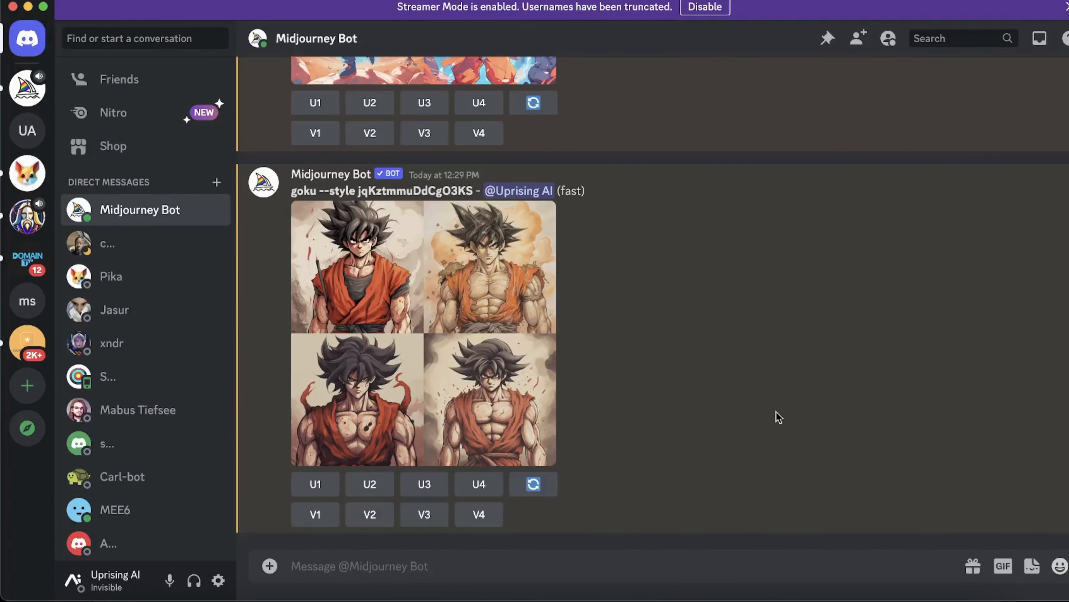
{"action": "scroll", "coordinate": [779, 417], "scroll_direction": "up", "scroll_amount": 8}
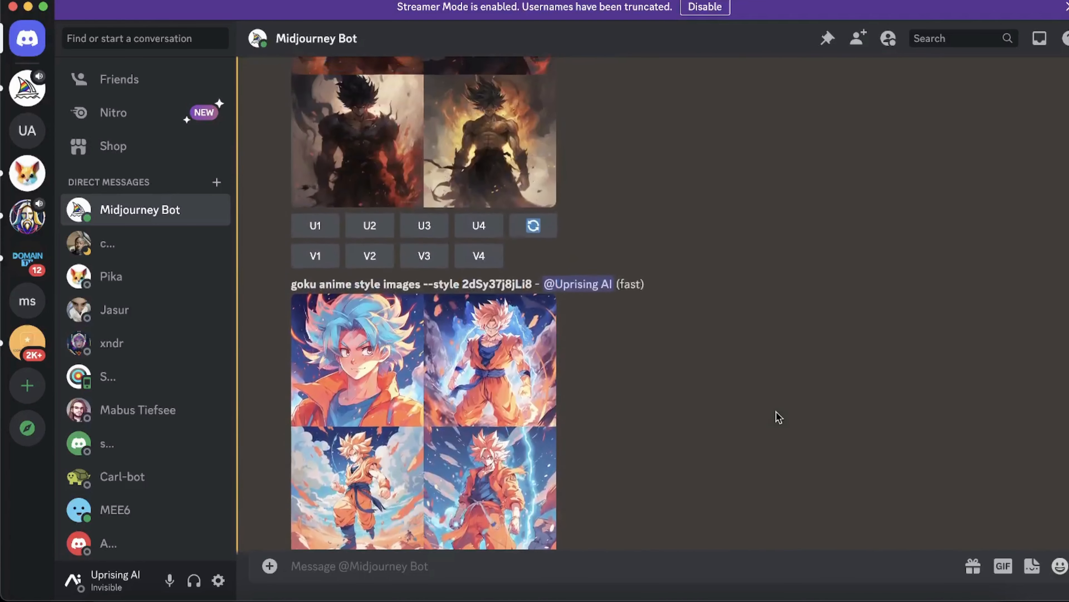
{"action": "scroll", "coordinate": [779, 417], "scroll_direction": "down", "scroll_amount": 8}
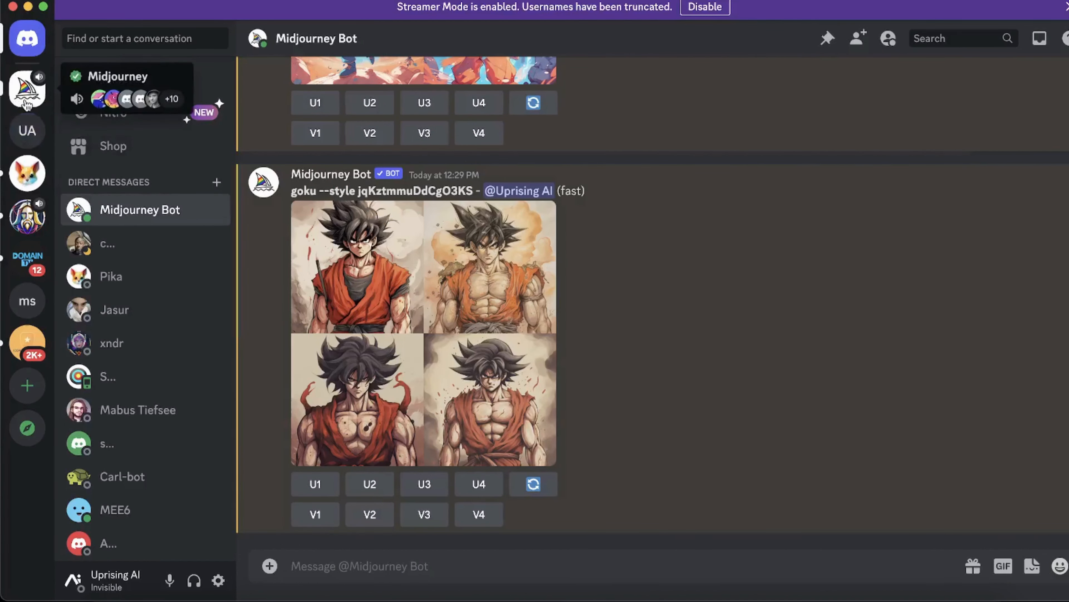
Check the server announcement's note on combining codes, and copy style code 2WzlO1CkdkY from the dark goku result in the bot chat.
{"action": "left_click", "coordinate": [27, 89]}
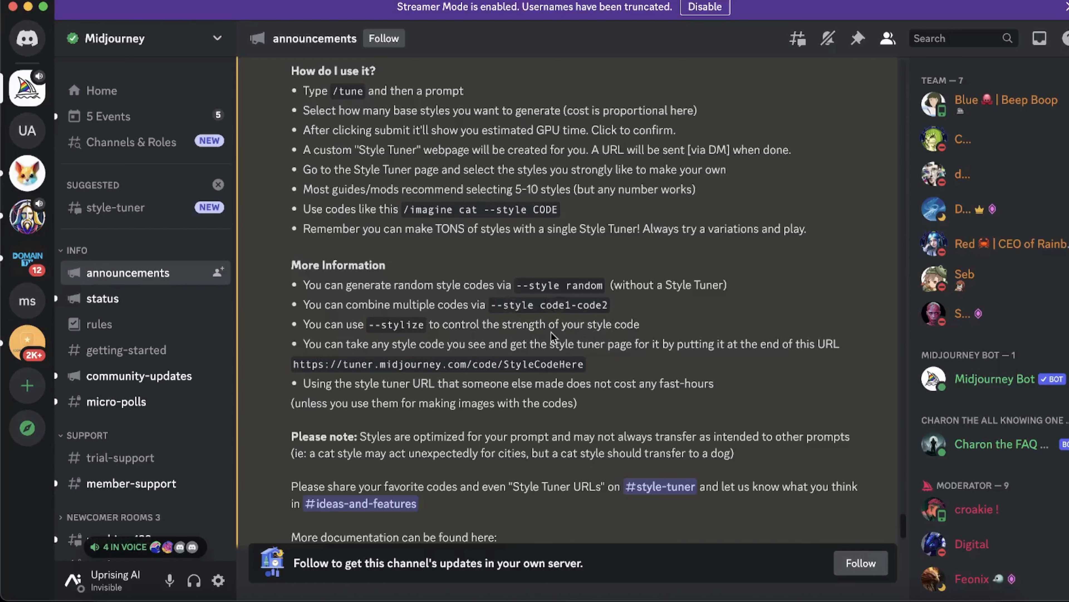
{"action": "left_click", "coordinate": [22, 59]}
{"action": "scroll", "coordinate": [342, 268], "scroll_direction": "up", "scroll_amount": 10}
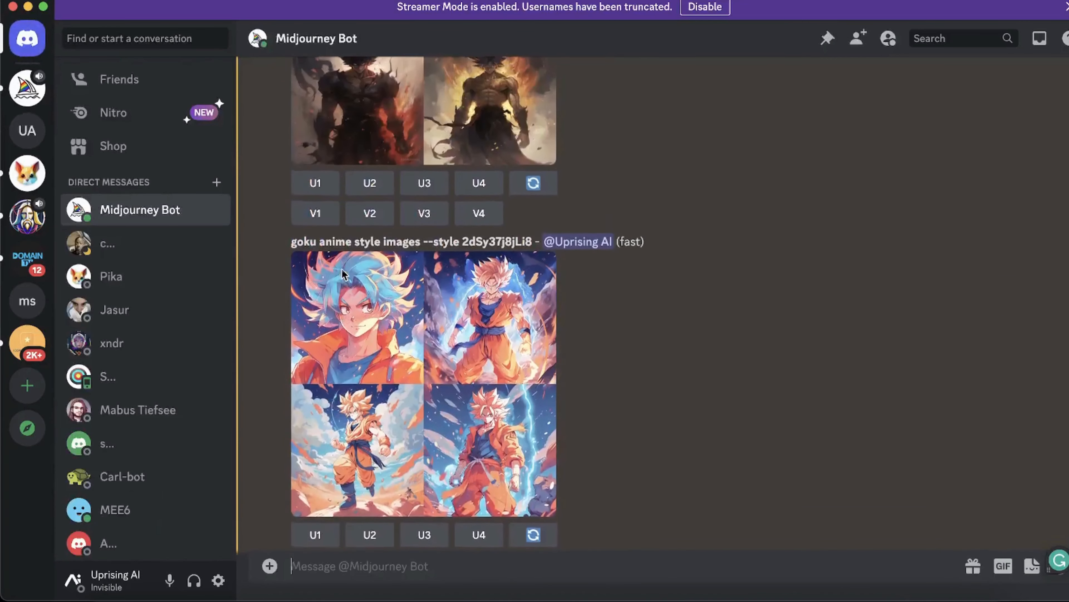
{"action": "scroll", "coordinate": [342, 268], "scroll_direction": "down", "scroll_amount": 1}
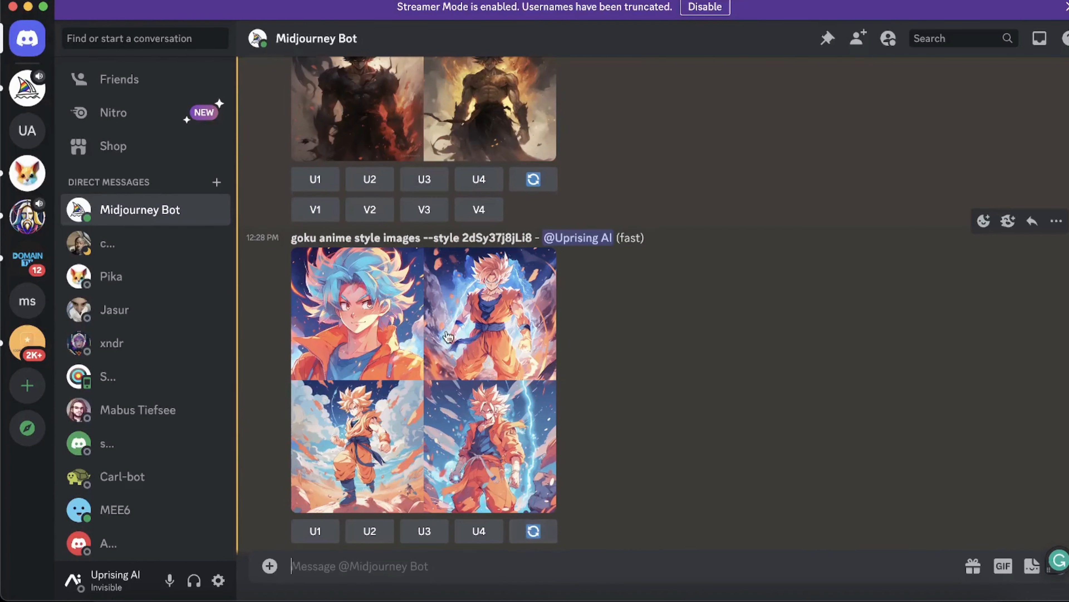
{"action": "scroll", "coordinate": [448, 337], "scroll_direction": "up", "scroll_amount": 5}
{"action": "left_click_drag", "start_coordinate": [463, 142], "coordinate": [537, 143]}
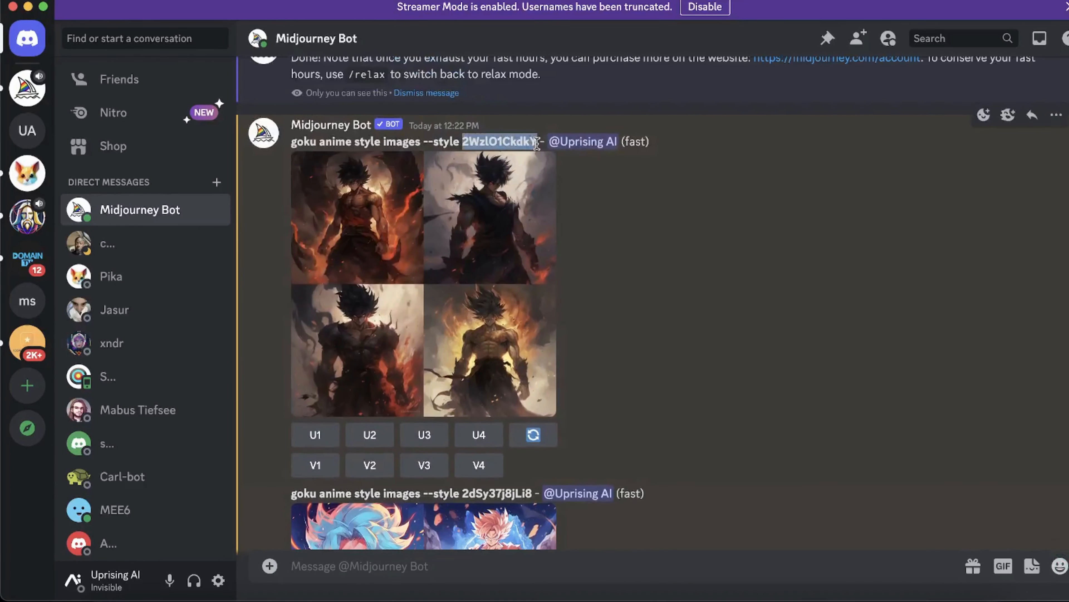
{"action": "scroll", "coordinate": [610, 357], "scroll_direction": "down", "scroll_amount": 6}
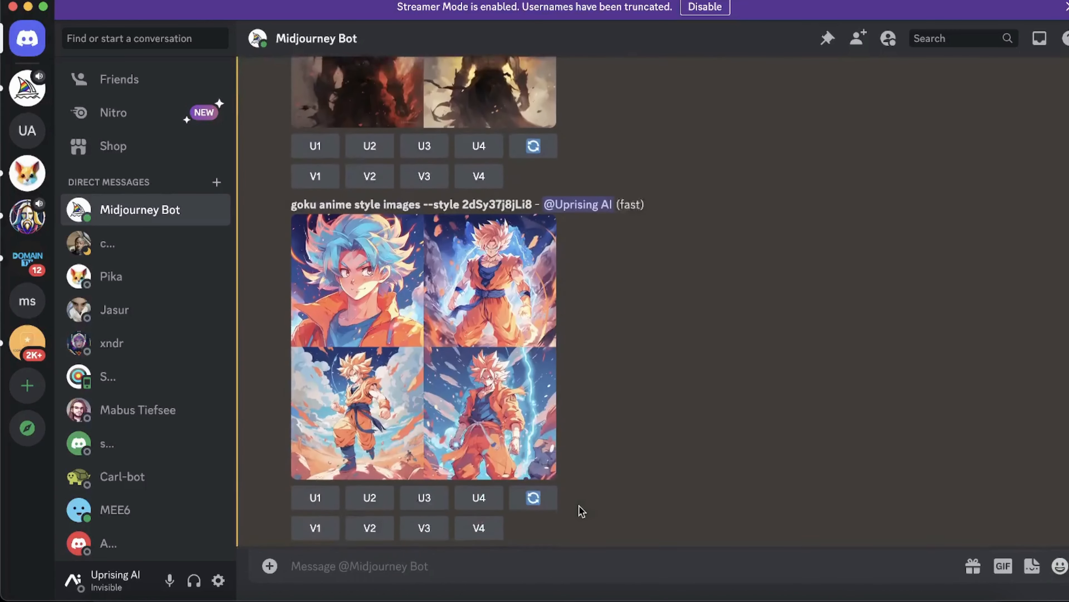
Rerun the colourful goku job with the prompt "goku anime style images --style 2dSy37j8jLi8-2WzlO1CkdkY".
{"action": "left_click", "coordinate": [533, 482]}
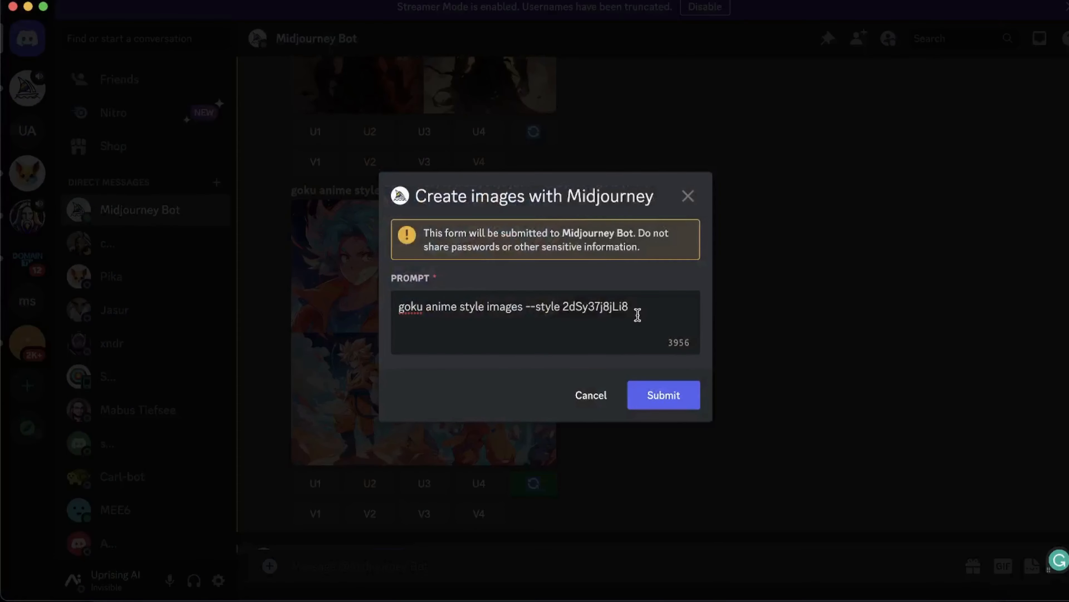
{"action": "type", "text": "-"}
{"action": "type", "text": "2WzlO1CkdkY"}
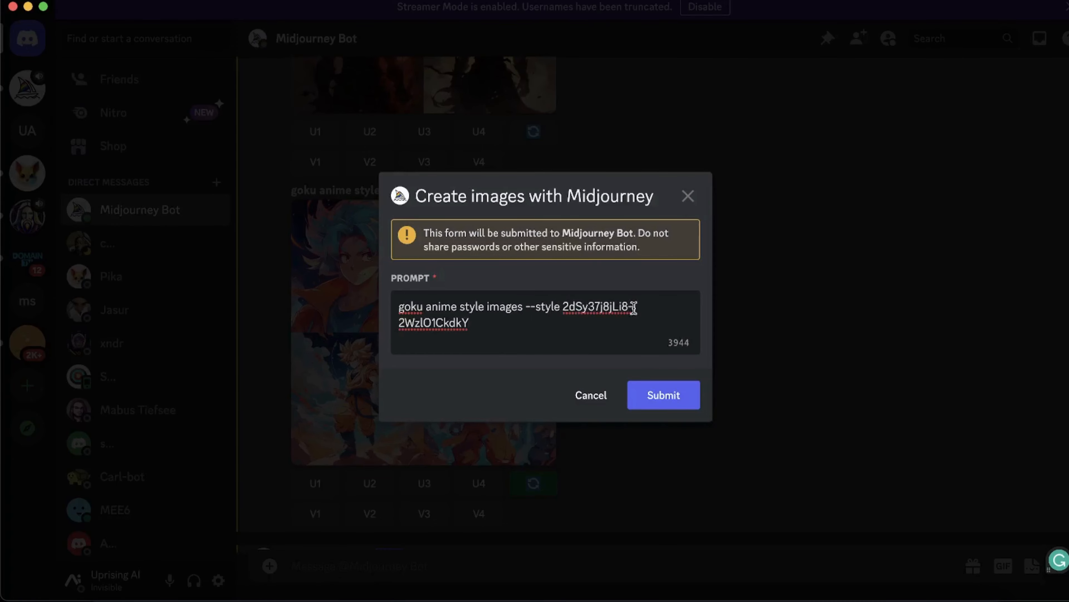
{"action": "left_click", "coordinate": [666, 395]}
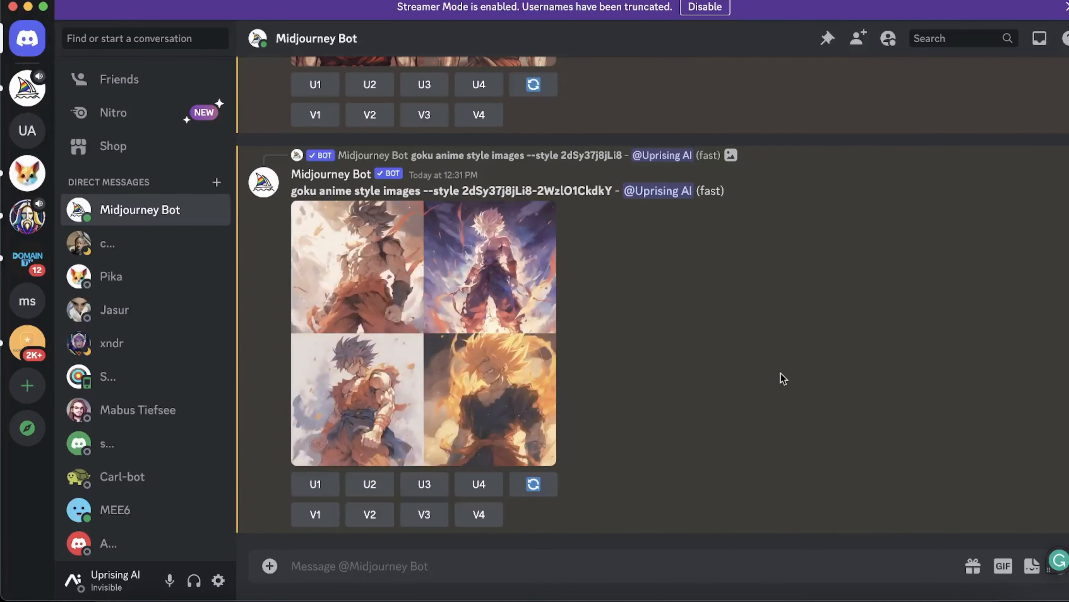
Compare the combined-style goku grid with its two source results and highlight the first style code in its prompt.
{"action": "scroll", "coordinate": [783, 378], "scroll_direction": "up", "scroll_amount": 3}
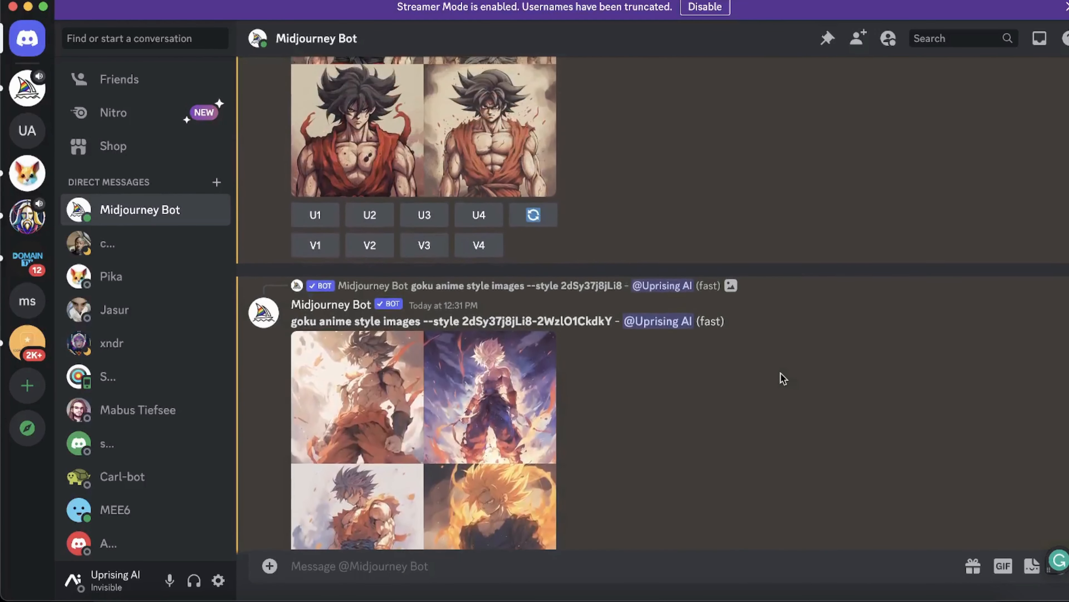
{"action": "scroll", "coordinate": [781, 376], "scroll_direction": "up", "scroll_amount": 20}
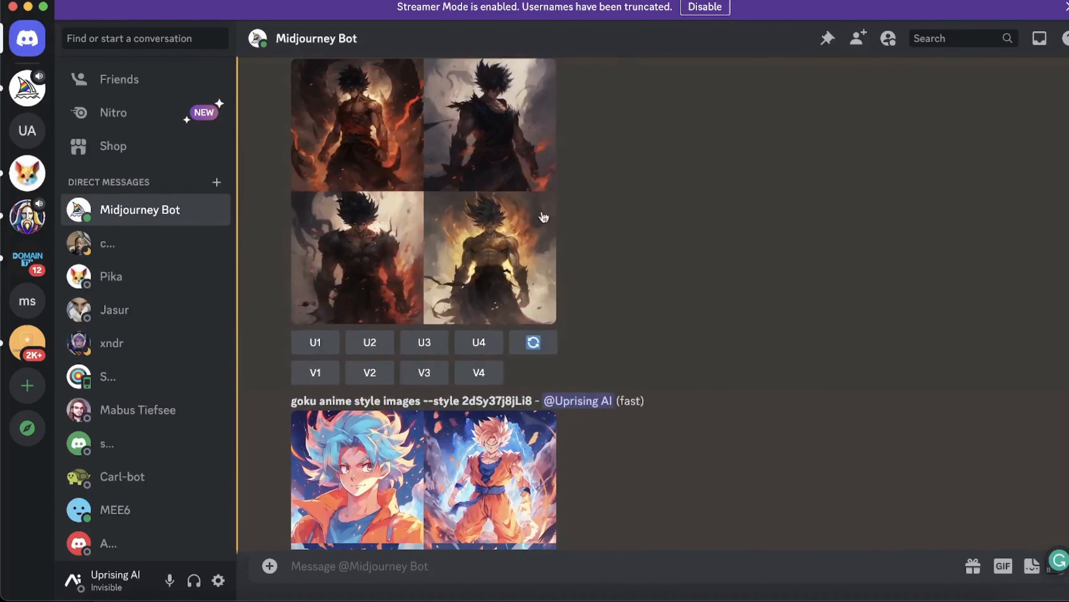
{"action": "scroll", "coordinate": [647, 318], "scroll_direction": "down", "scroll_amount": 5}
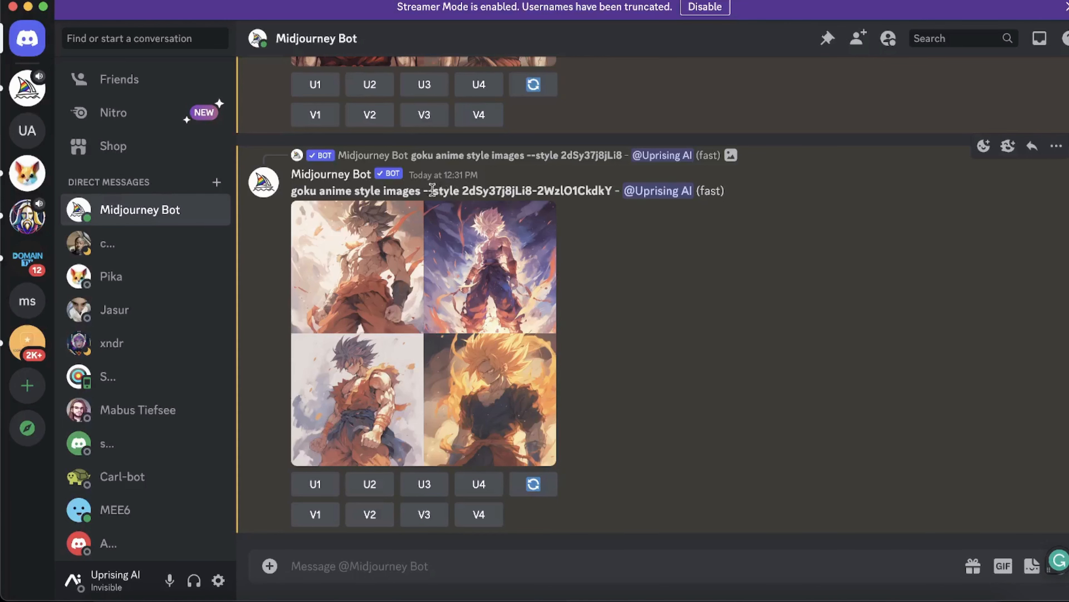
{"action": "left_click_drag", "start_coordinate": [432, 189], "coordinate": [537, 191]}
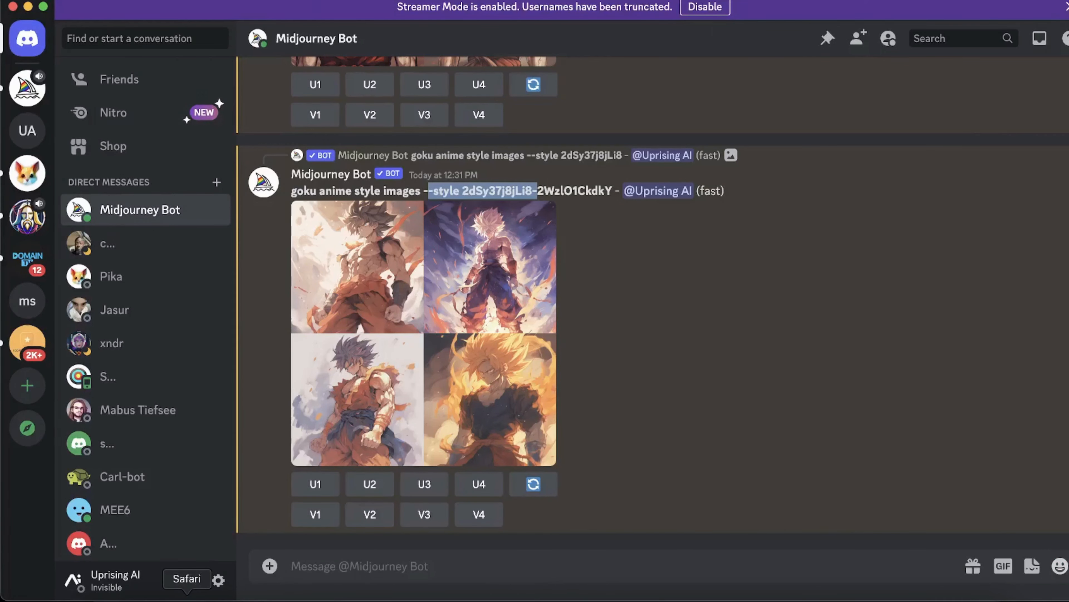
Switch to the Style Tuner page in Safari, select the city-street girls style in row 12, and review the picks in the first rows.
{"action": "left_click", "coordinate": [186, 595]}
{"action": "scroll", "coordinate": [496, 381], "scroll_direction": "up", "scroll_amount": 10}
{"action": "scroll", "coordinate": [498, 384], "scroll_direction": "up", "scroll_amount": 5}
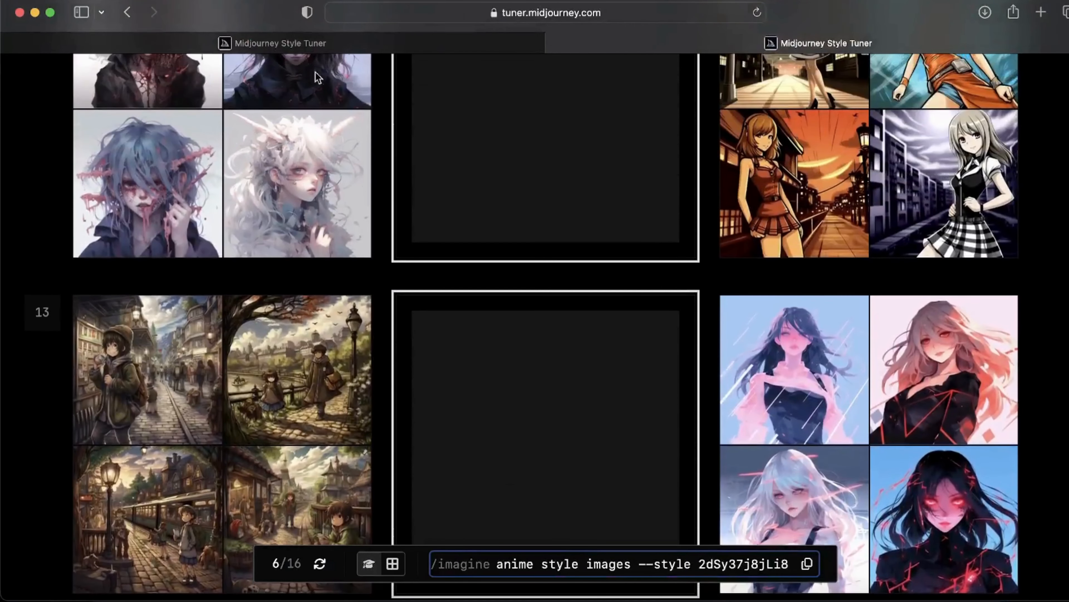
{"action": "left_click", "coordinate": [329, 183]}
{"action": "left_click", "coordinate": [845, 201]}
{"action": "left_click", "coordinate": [270, 168]}
{"action": "left_click", "coordinate": [969, 104]}
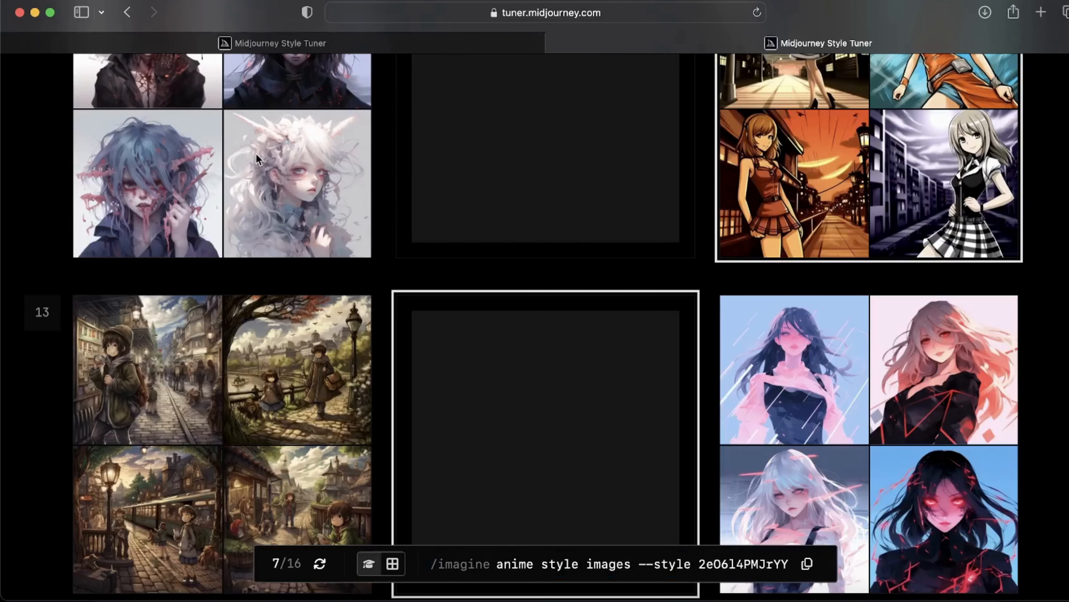
{"action": "left_click", "coordinate": [255, 157]}
{"action": "left_click", "coordinate": [838, 144]}
{"action": "scroll", "coordinate": [228, 283], "scroll_direction": "up", "scroll_amount": 20}
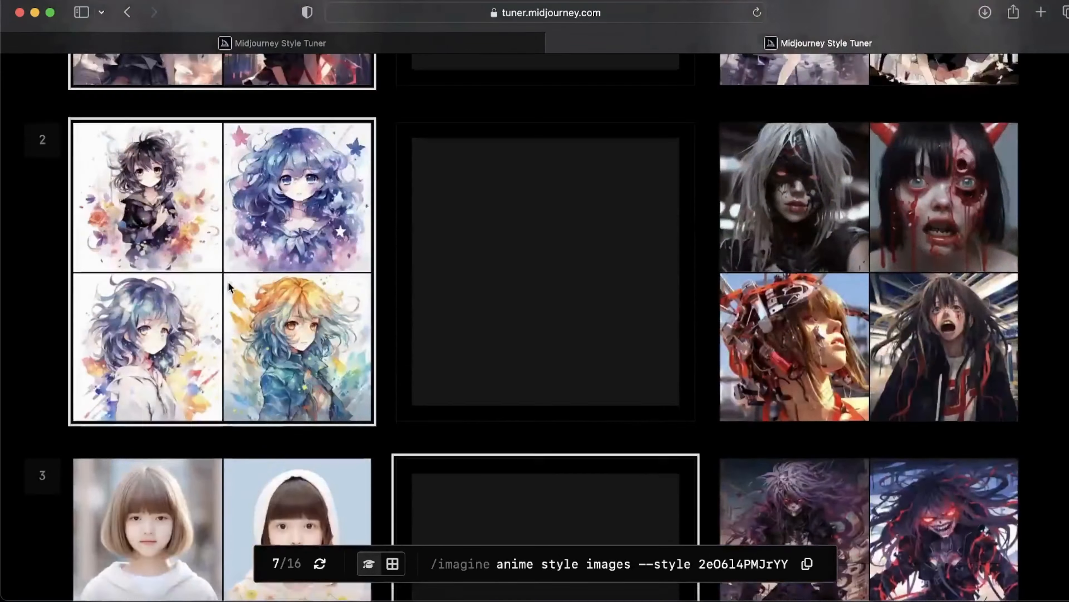
{"action": "scroll", "coordinate": [134, 197], "scroll_direction": "up", "scroll_amount": 10}
{"action": "scroll", "coordinate": [186, 259], "scroll_direction": "down", "scroll_amount": 10}
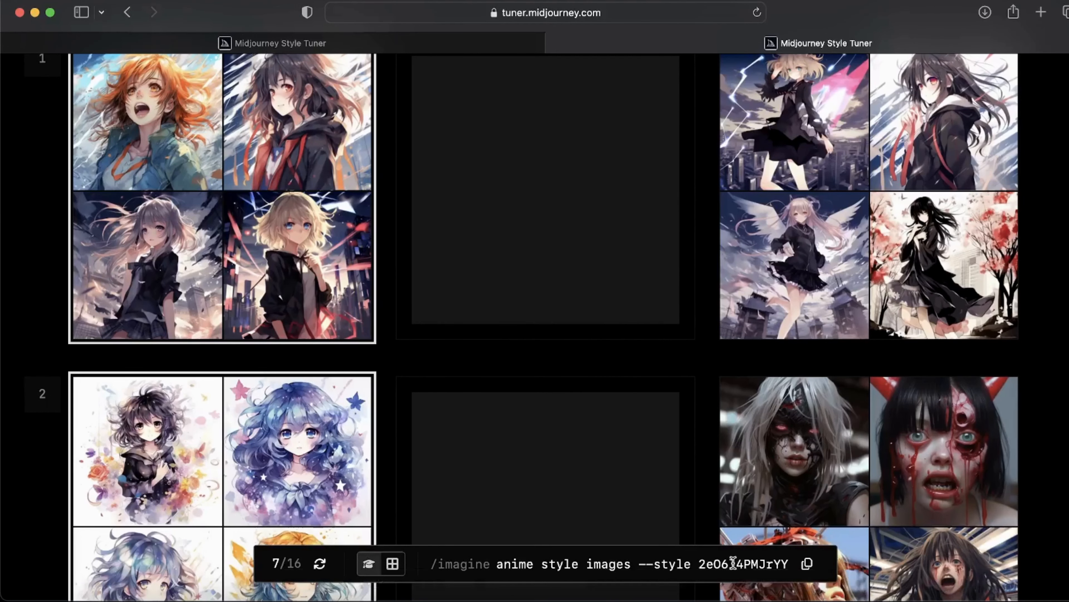
Return to Discord, highlight the combined --style codes in the latest goku prompt, and review the previous goku grids.
{"action": "left_click", "coordinate": [549, 596]}
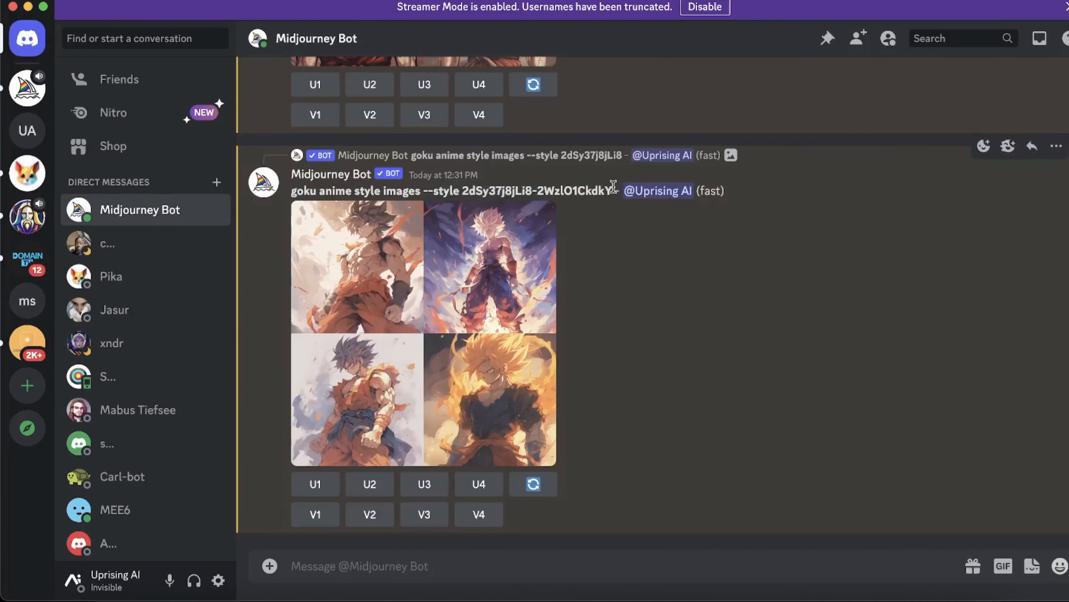
{"action": "left_click_drag", "start_coordinate": [613, 191], "coordinate": [421, 191]}
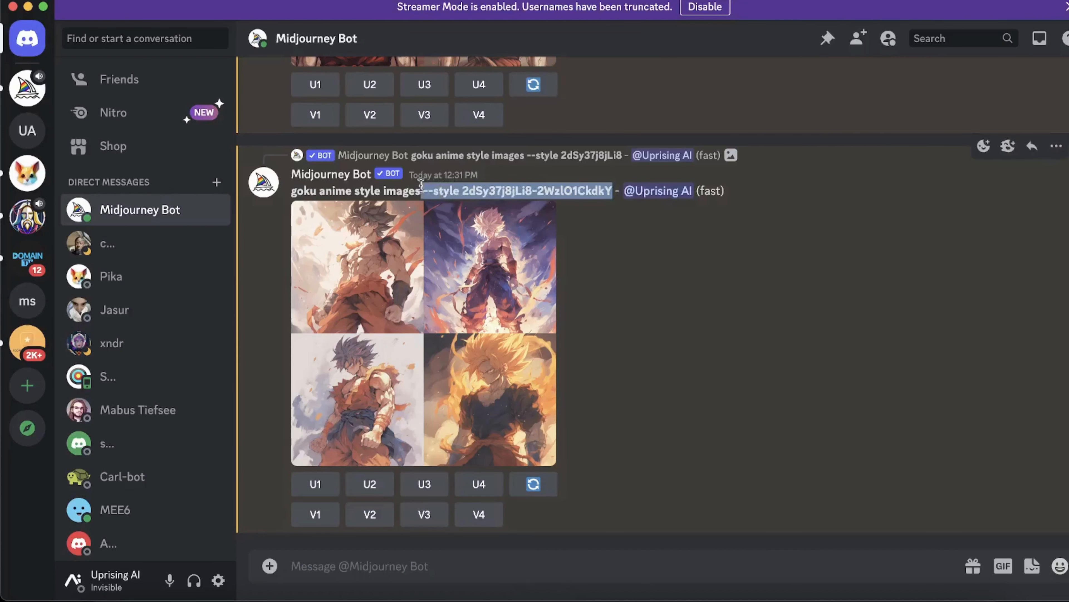
{"action": "left_click", "coordinate": [695, 329]}
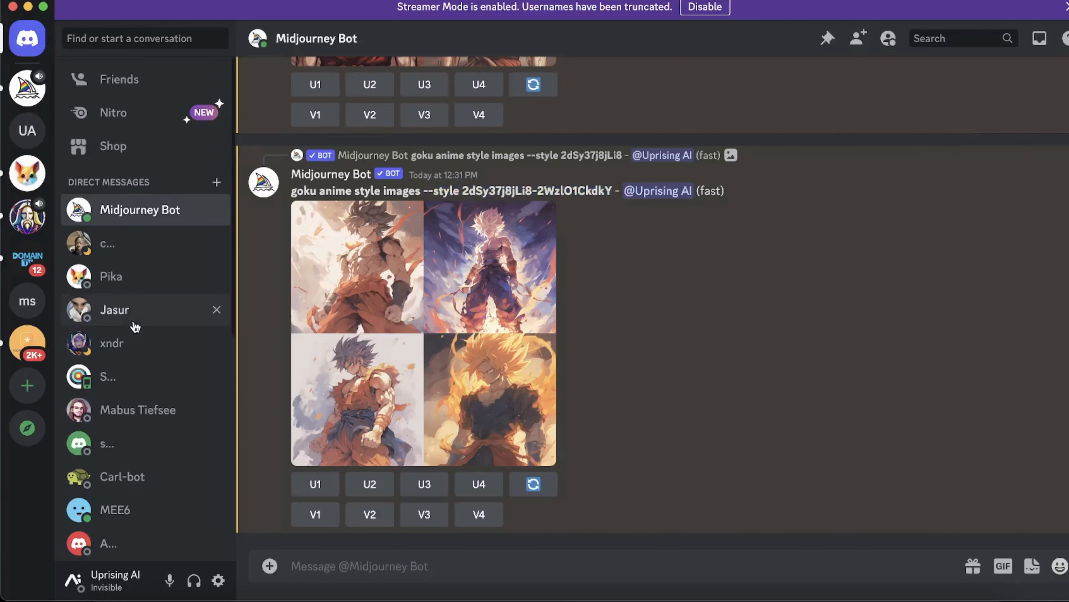
{"action": "scroll", "coordinate": [380, 407], "scroll_direction": "up", "scroll_amount": 3}
{"action": "scroll", "coordinate": [381, 408], "scroll_direction": "up", "scroll_amount": 9}
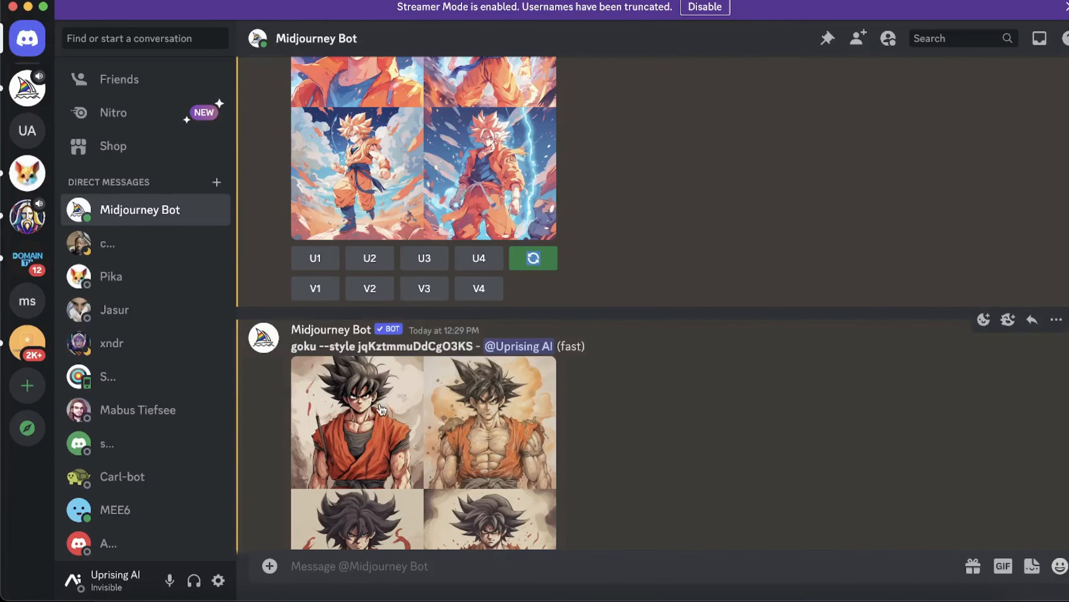
{"action": "scroll", "coordinate": [381, 409], "scroll_direction": "down", "scroll_amount": 12}
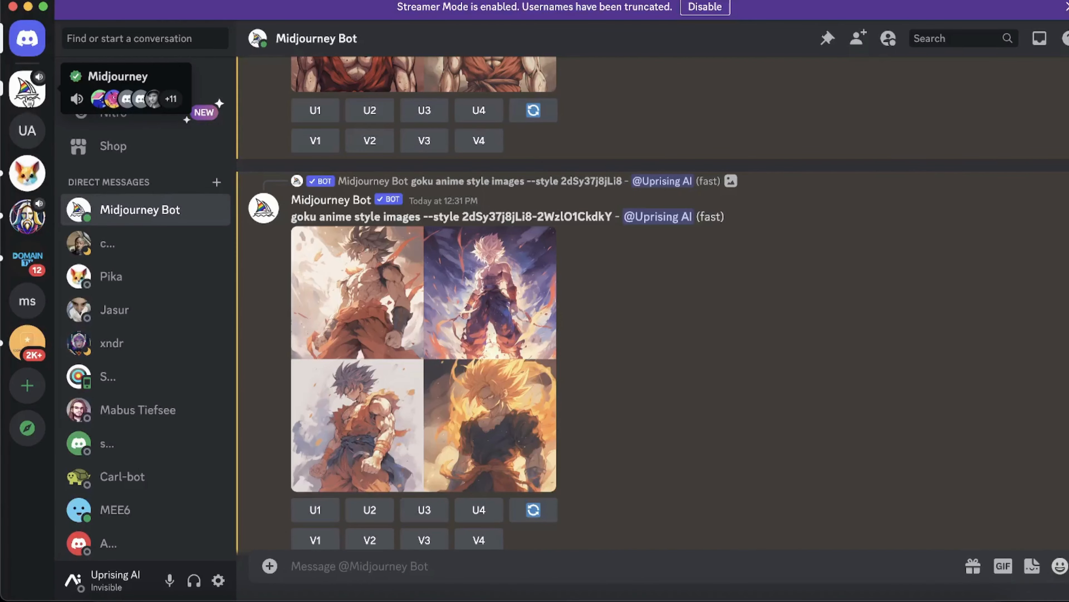
{"action": "left_click", "coordinate": [28, 101]}
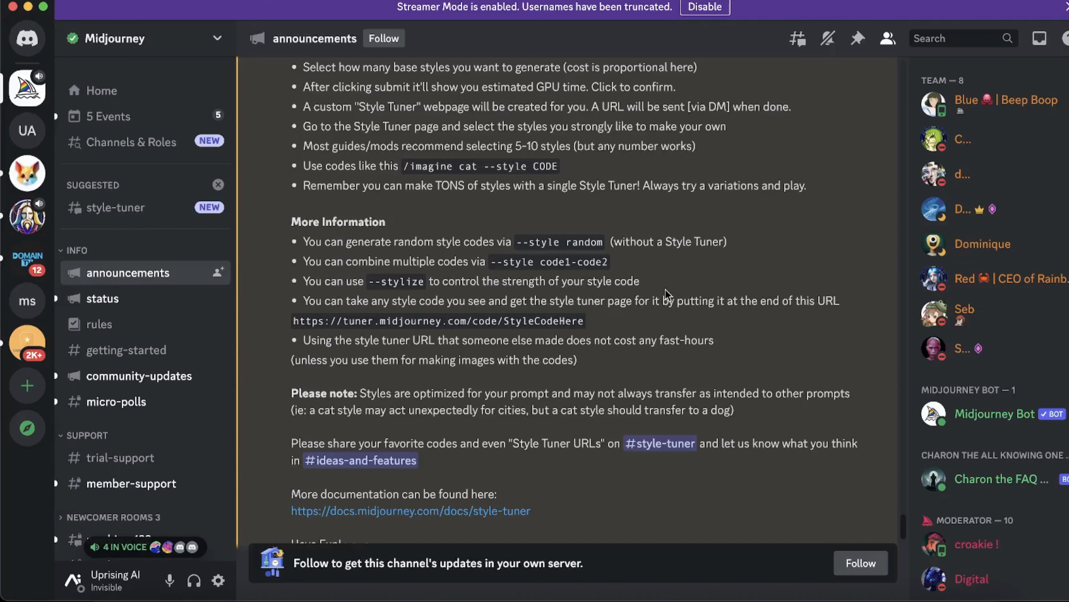
{"action": "scroll", "coordinate": [549, 296], "scroll_direction": "down", "scroll_amount": 2}
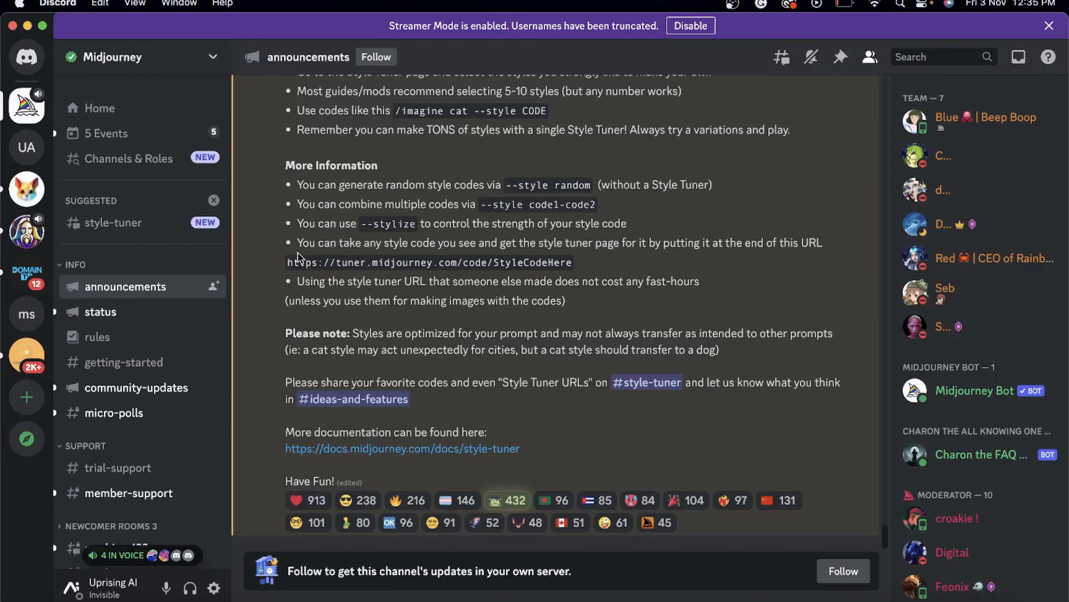
{"action": "left_click_drag", "start_coordinate": [287, 261], "coordinate": [496, 261]}
{"action": "key", "text": "super+c"}
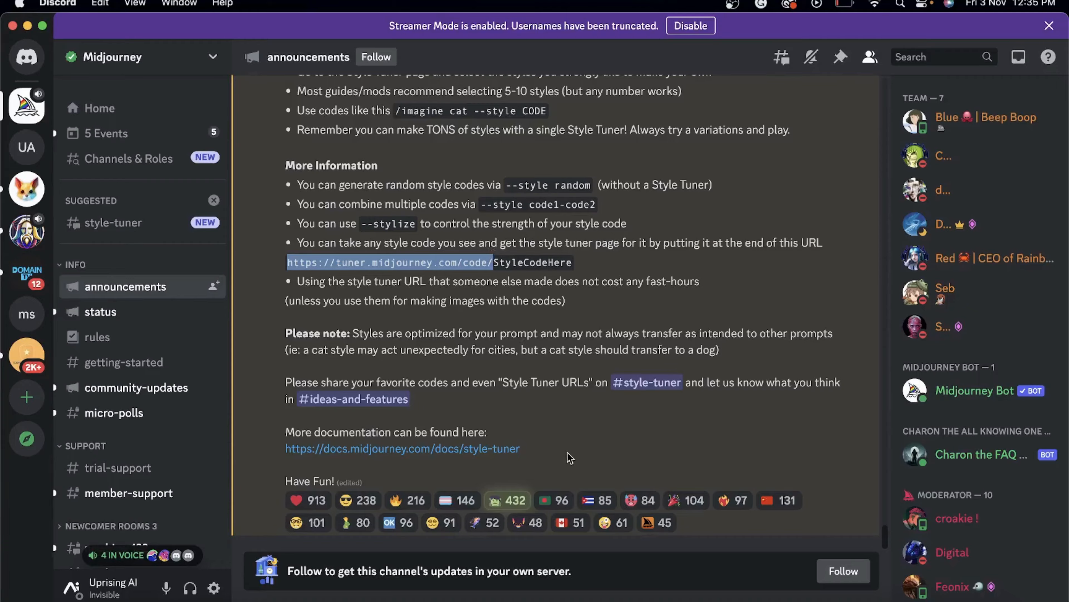
{"action": "key", "text": "ctrl+Up"}
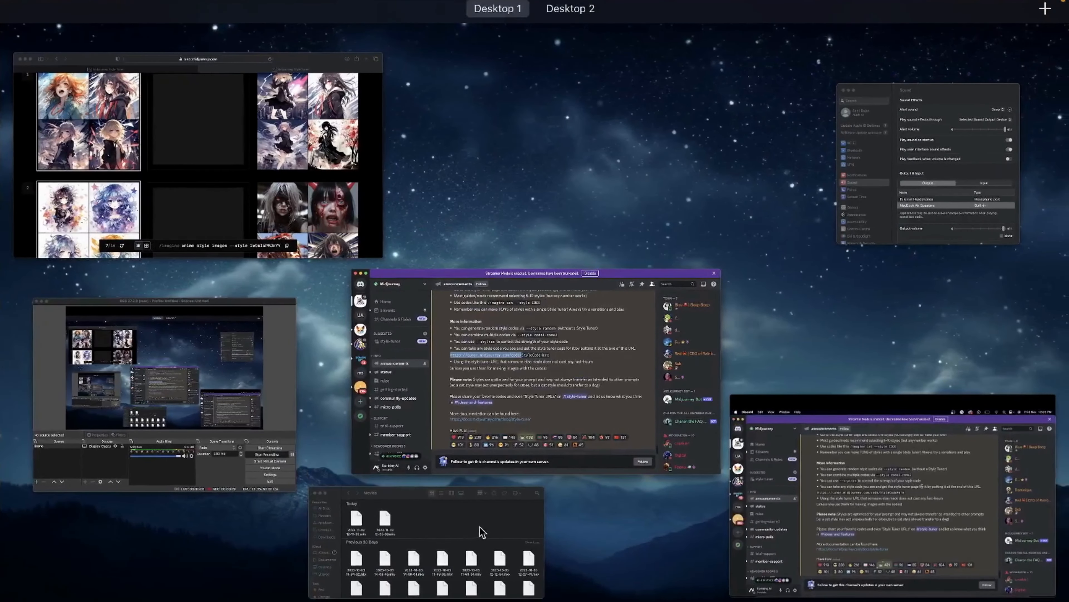
{"action": "left_click", "coordinate": [539, 380]}
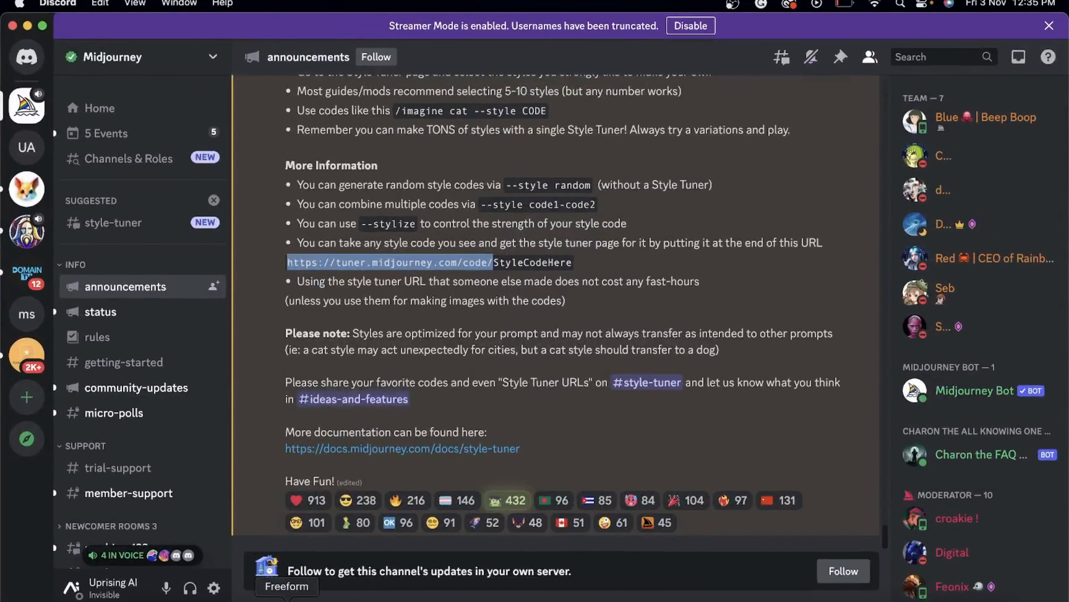
{"action": "left_click", "coordinate": [162, 597]}
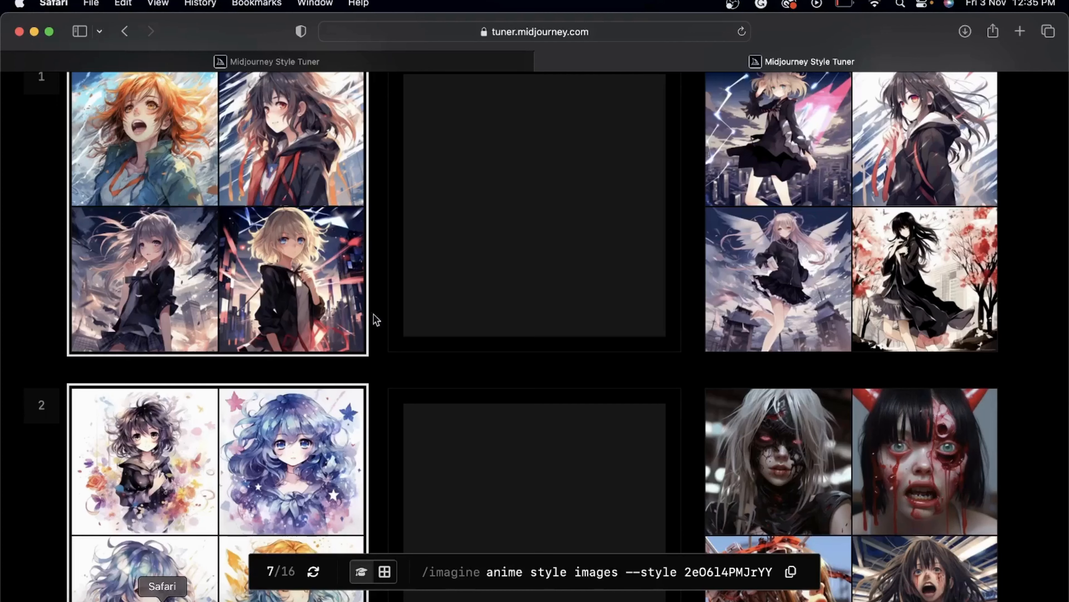
{"action": "left_click", "coordinate": [558, 31]}
{"action": "key", "text": "super+v"}
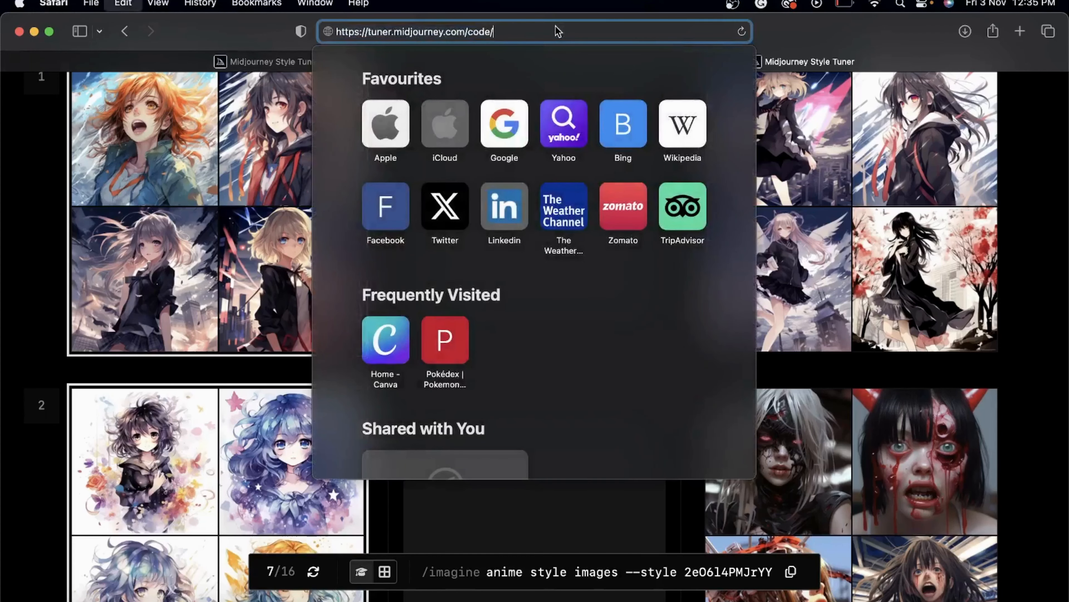
Copy the style code 2eO6l4PMJrYY from the page's prompt, append it to the tuner URL, and load the address.
{"action": "left_click", "coordinate": [690, 576]}
{"action": "left_click_drag", "start_coordinate": [773, 571], "coordinate": [686, 572]}
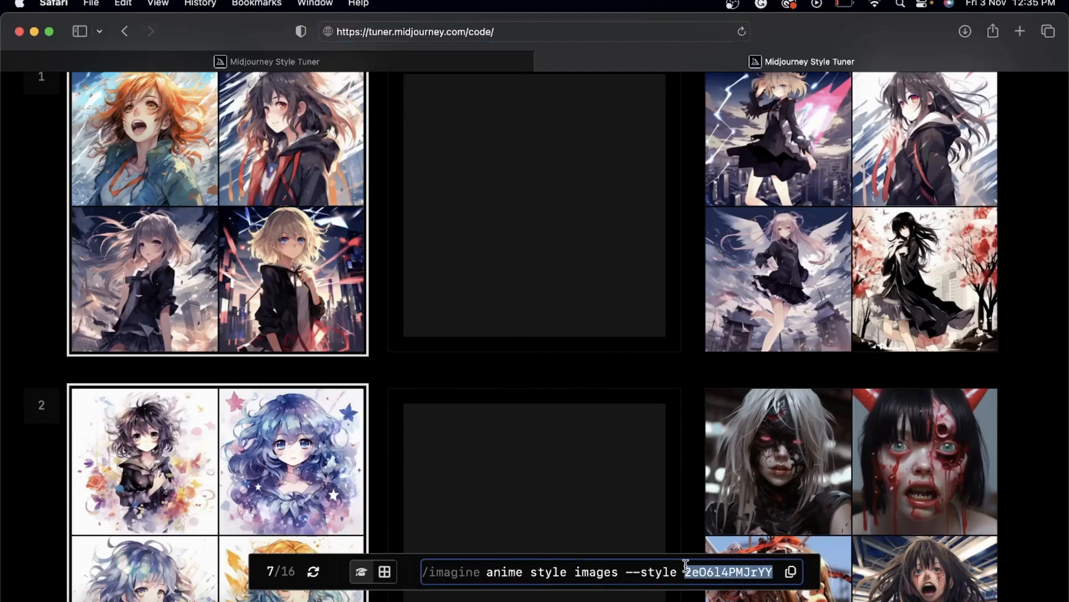
{"action": "left_click", "coordinate": [526, 32]}
{"action": "left_click", "coordinate": [525, 31]}
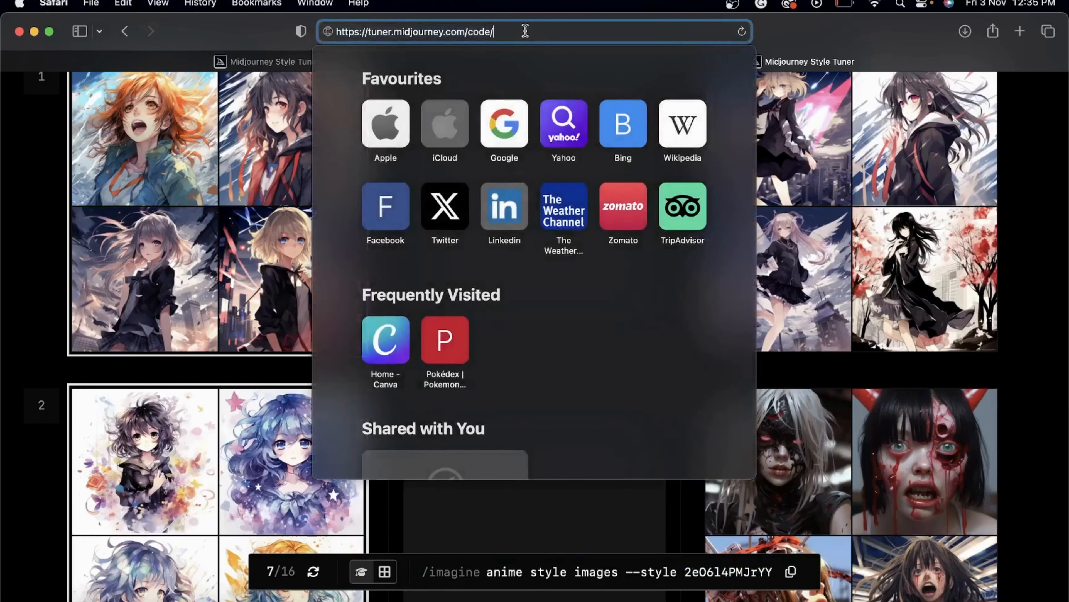
{"action": "type", "text": "2eO6l4PMJrYY"}
{"action": "key", "text": "Return"}
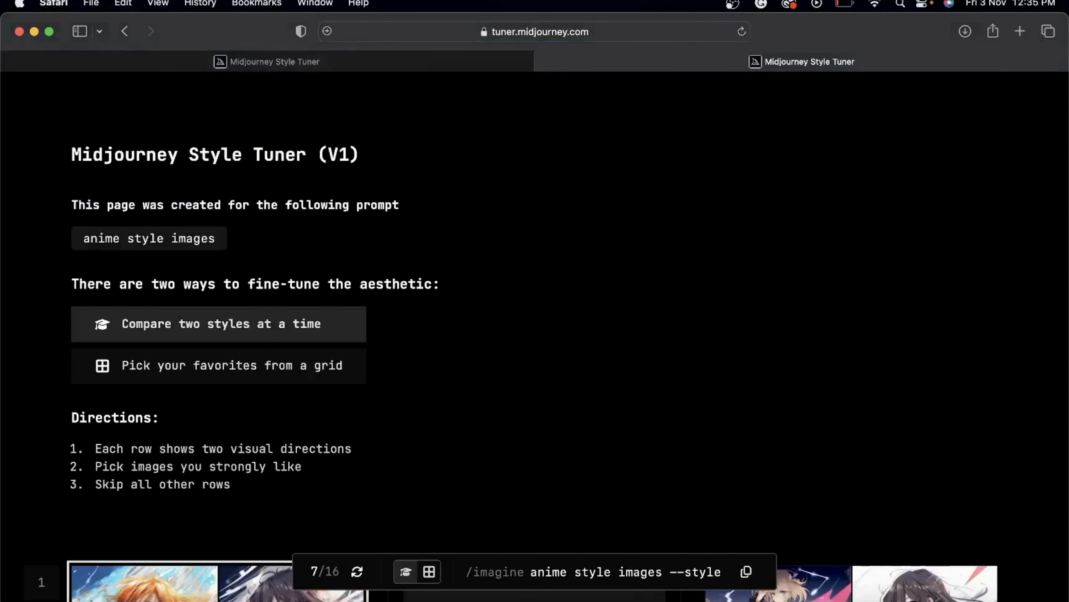
Review the selected styles across the rows of the loaded "anime style images" tuner page, ending back at its heading.
{"action": "scroll", "coordinate": [485, 354], "scroll_direction": "down", "scroll_amount": 10}
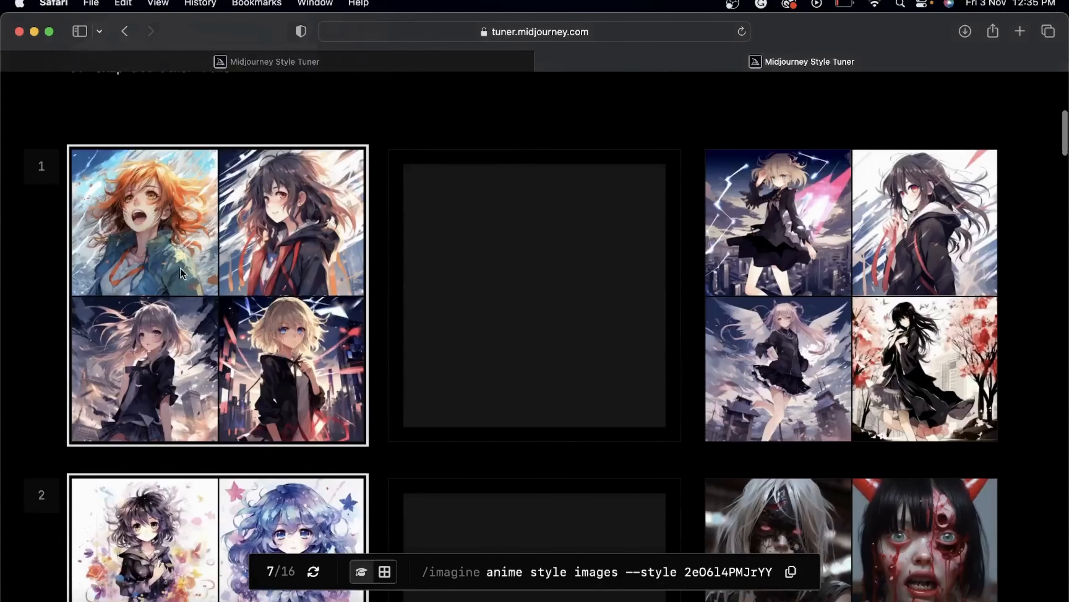
{"action": "scroll", "coordinate": [206, 295], "scroll_direction": "down", "scroll_amount": 8}
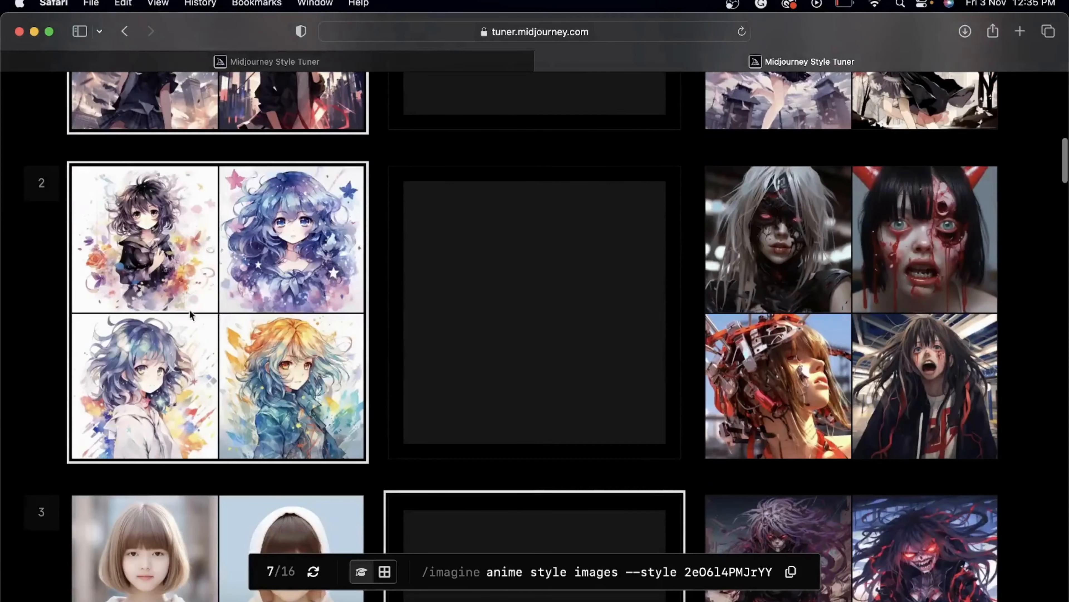
{"action": "scroll", "coordinate": [659, 494], "scroll_direction": "down", "scroll_amount": 20}
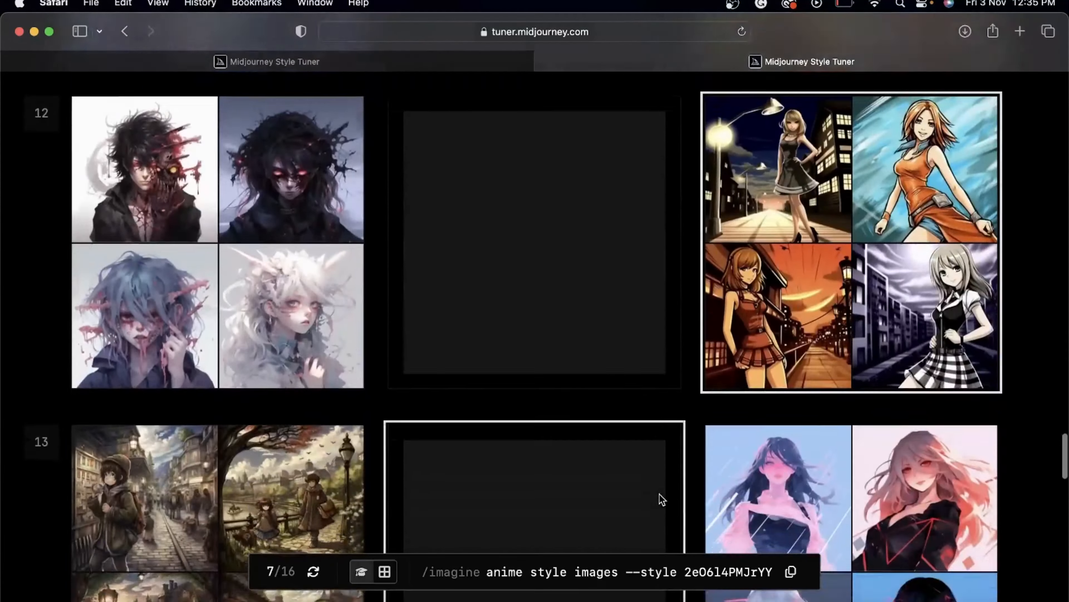
{"action": "scroll", "coordinate": [659, 495], "scroll_direction": "up", "scroll_amount": 20}
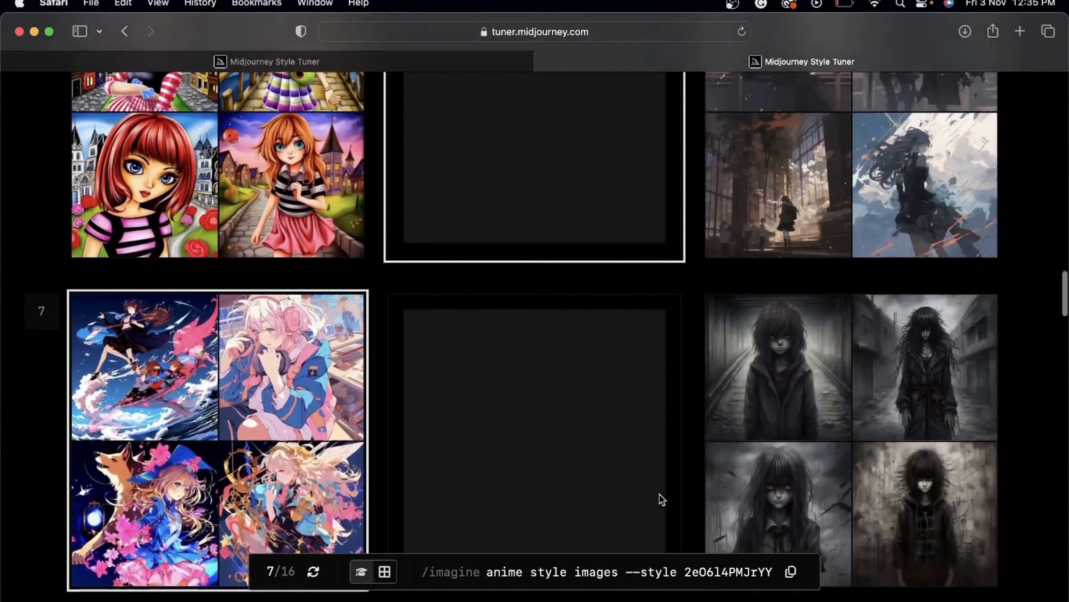
{"action": "scroll", "coordinate": [662, 499], "scroll_direction": "up", "scroll_amount": 20}
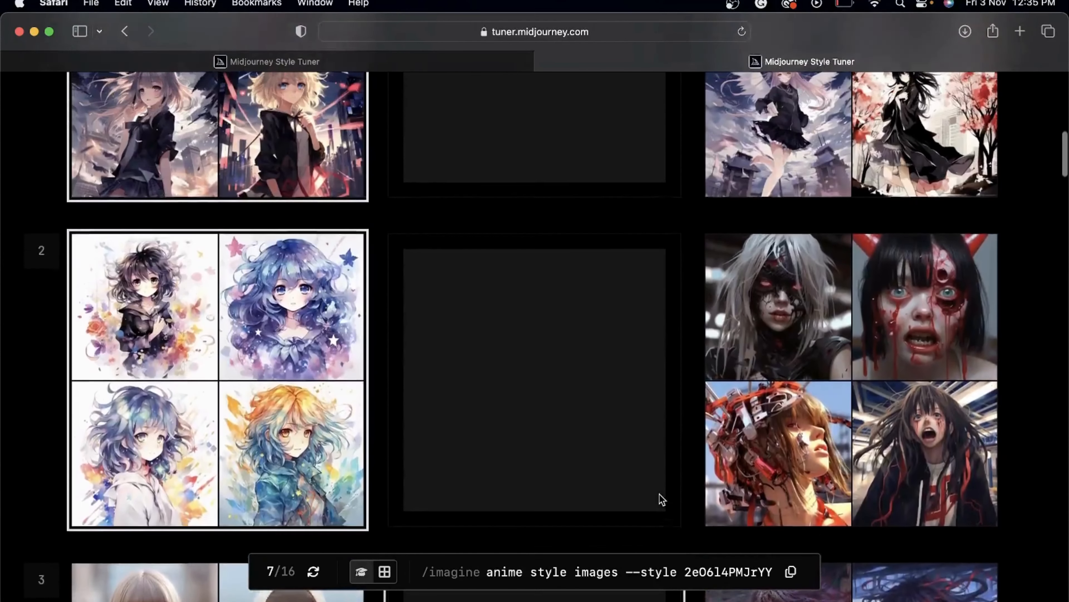
{"action": "scroll", "coordinate": [663, 500], "scroll_direction": "up", "scroll_amount": 15}
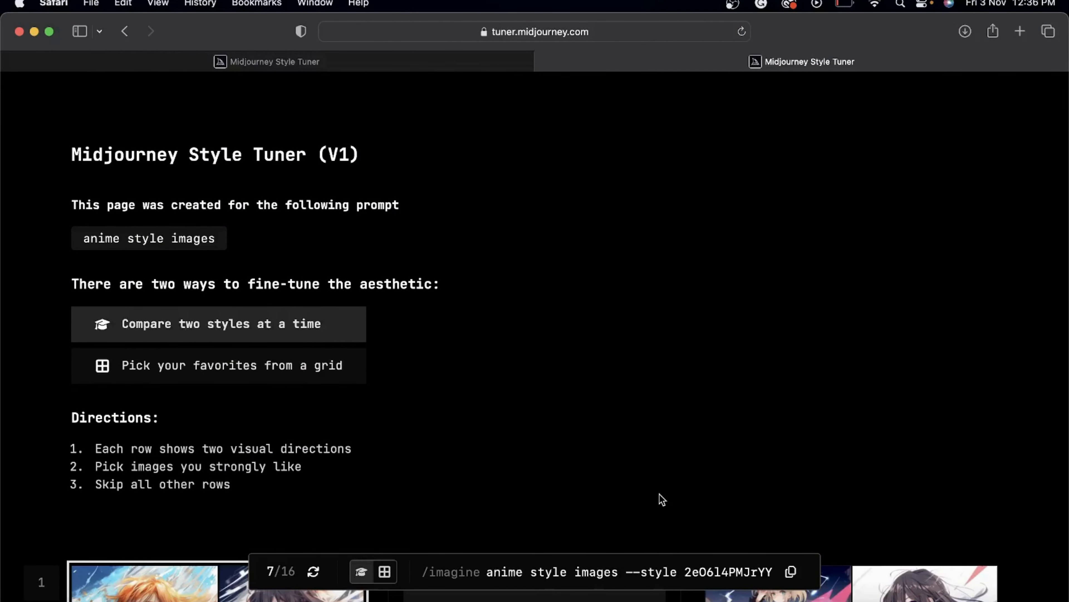
{"action": "scroll", "coordinate": [662, 500], "scroll_direction": "down", "scroll_amount": 5}
{"action": "scroll", "coordinate": [663, 499], "scroll_direction": "up", "scroll_amount": 5}
{"action": "scroll", "coordinate": [662, 500], "scroll_direction": "down", "scroll_amount": 1}
{"action": "scroll", "coordinate": [663, 500], "scroll_direction": "up", "scroll_amount": 1}
Show the full address of the loaded tuner page and check the style code at its end.
{"action": "left_click", "coordinate": [523, 30]}
{"action": "left_click", "coordinate": [629, 31]}
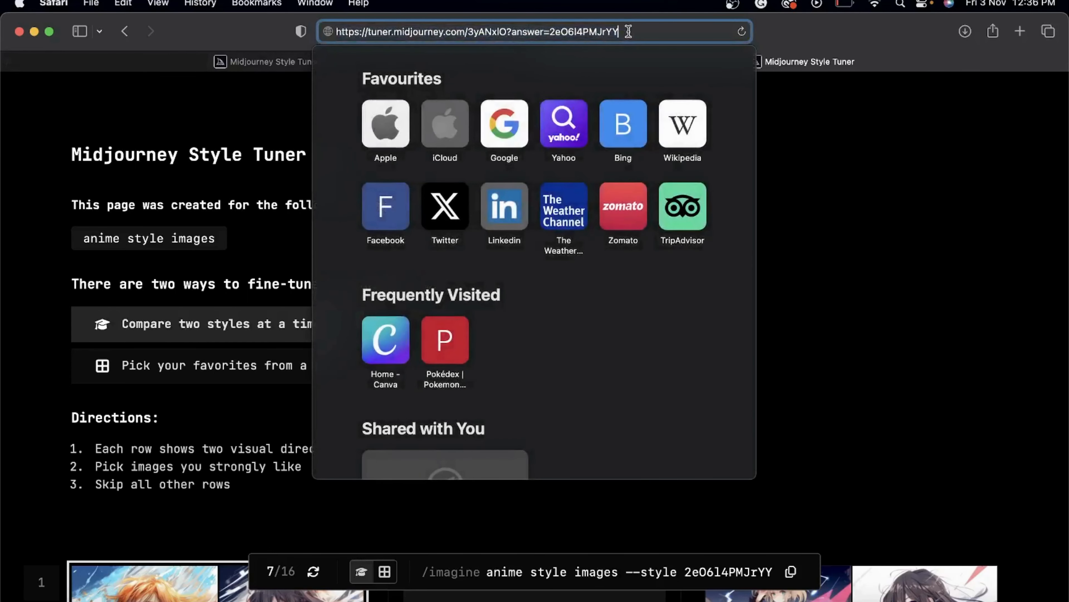
{"action": "left_click", "coordinate": [974, 258]}
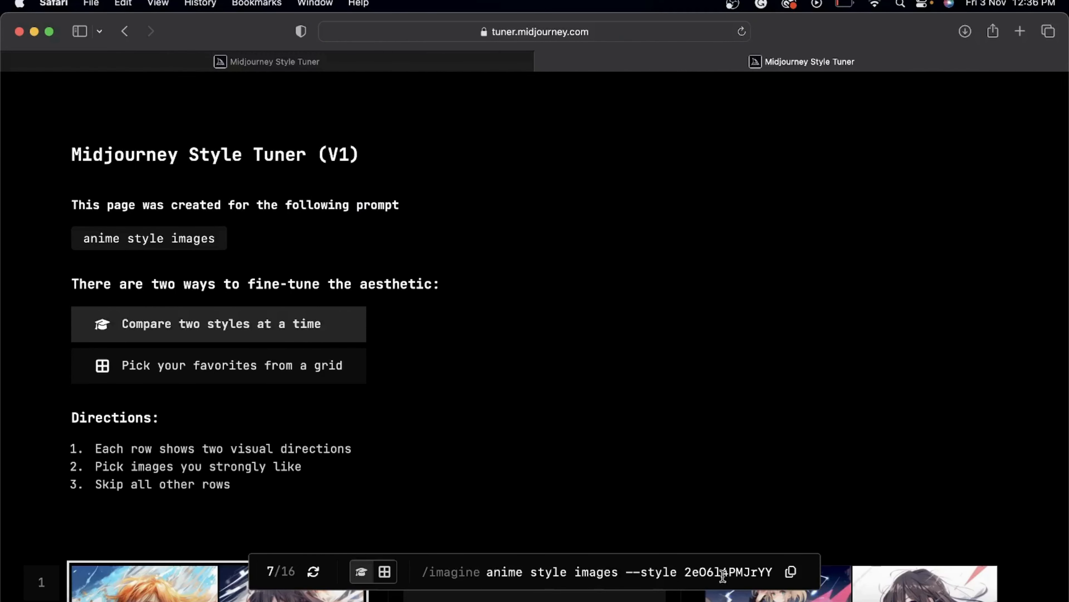
Look over the style picks in rows 1 to 9, and switch back to the Midjourney announcement in Discord.
{"action": "scroll", "coordinate": [742, 363], "scroll_direction": "down", "scroll_amount": 15}
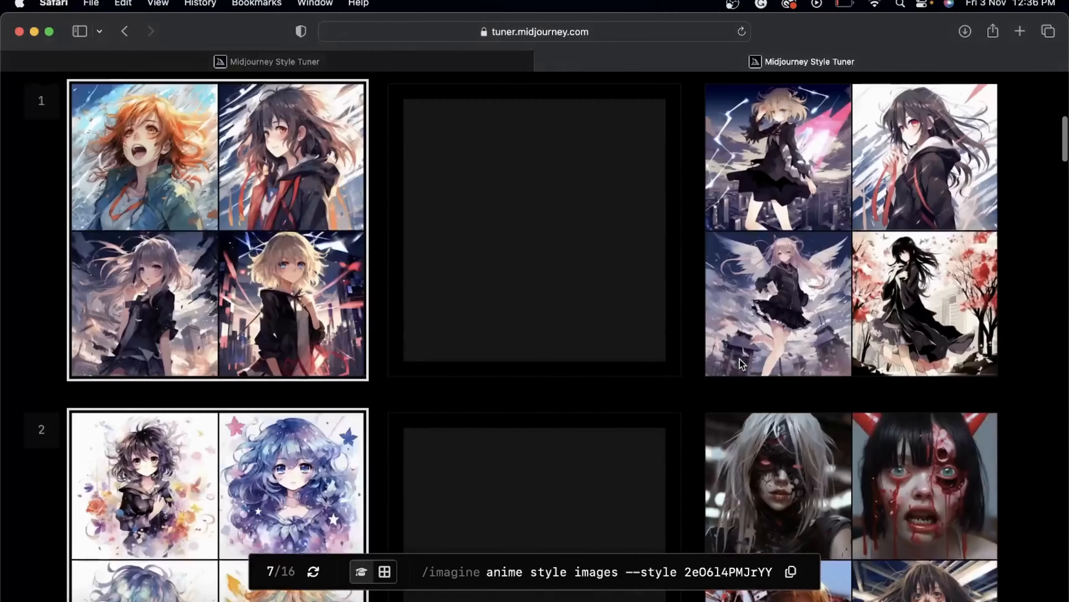
{"action": "scroll", "coordinate": [741, 359], "scroll_direction": "up", "scroll_amount": 1}
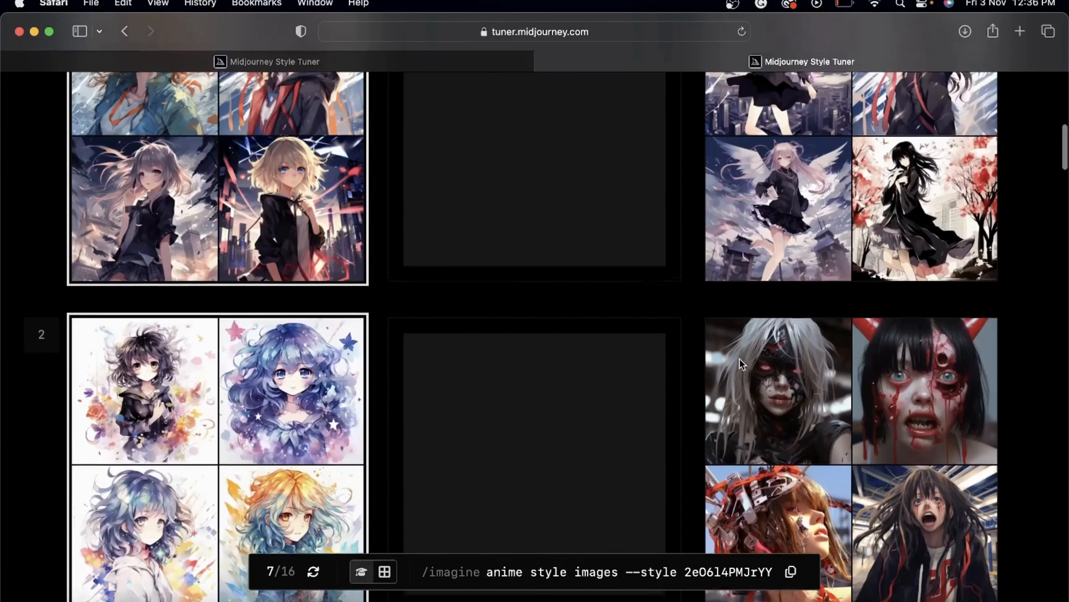
{"action": "scroll", "coordinate": [835, 318], "scroll_direction": "down", "scroll_amount": 1}
{"action": "scroll", "coordinate": [832, 314], "scroll_direction": "down", "scroll_amount": 20}
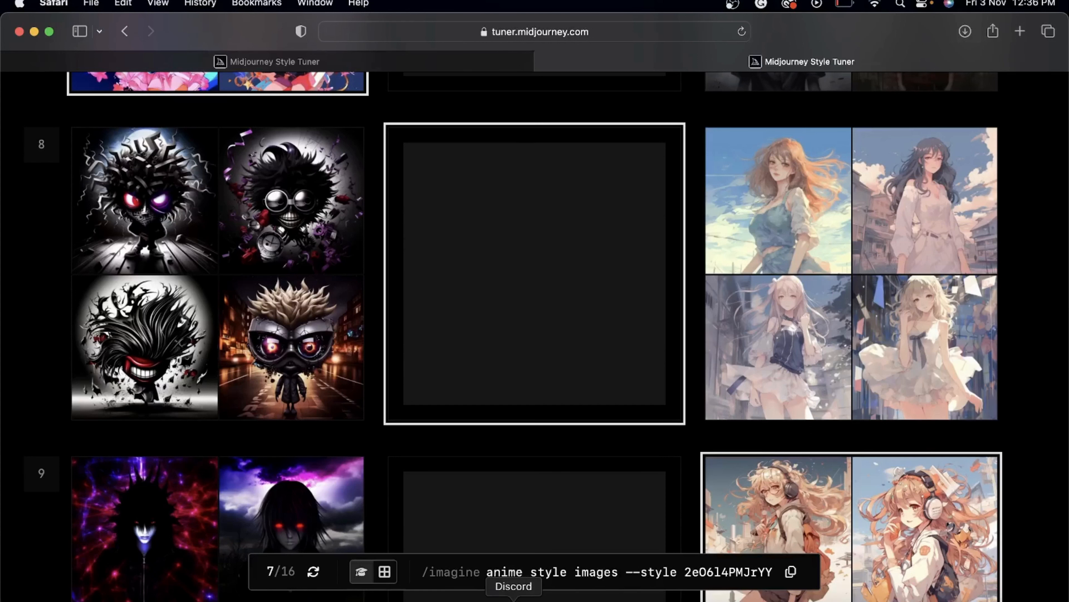
{"action": "left_click", "coordinate": [514, 599]}
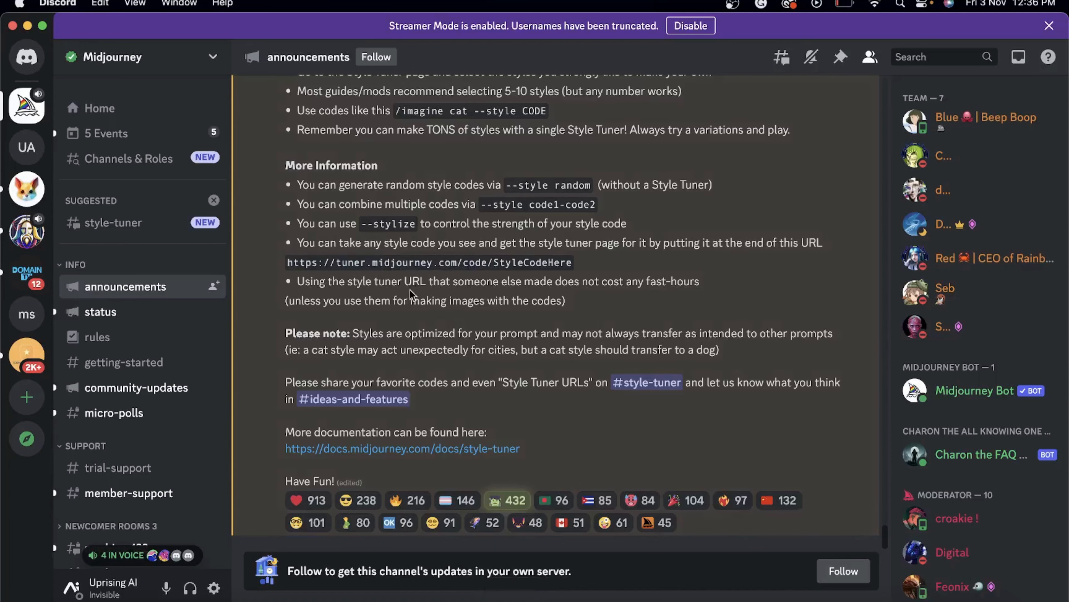